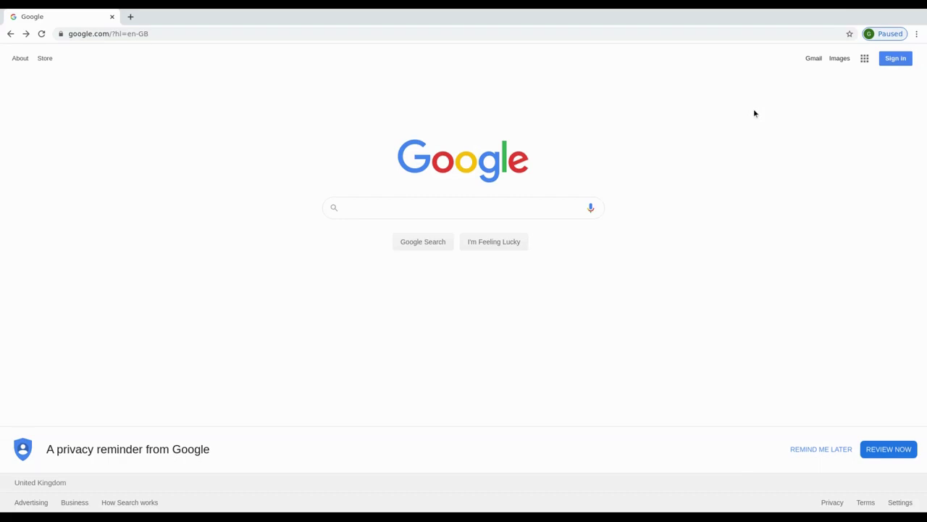
# Step: Sign in to Google with the demo Google Sites User account and its password
pyautogui.click(896, 61)
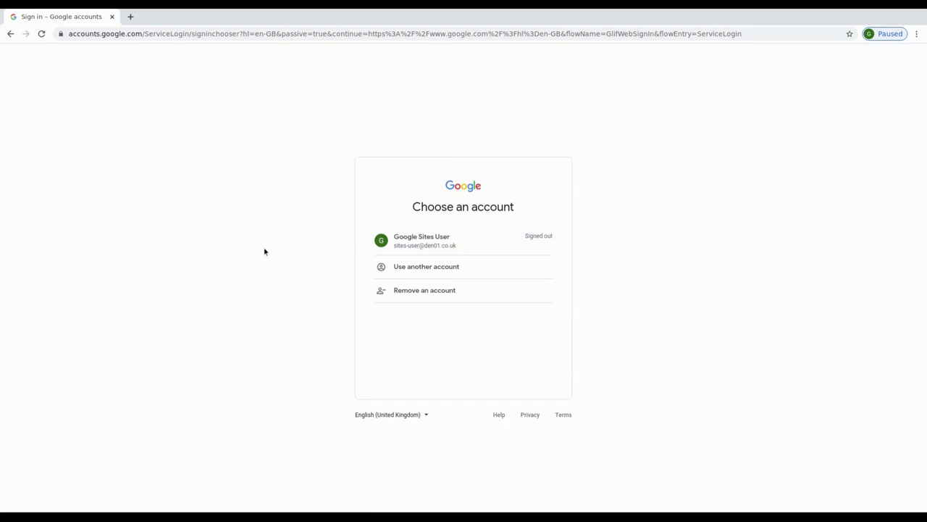
pyautogui.click(492, 241)
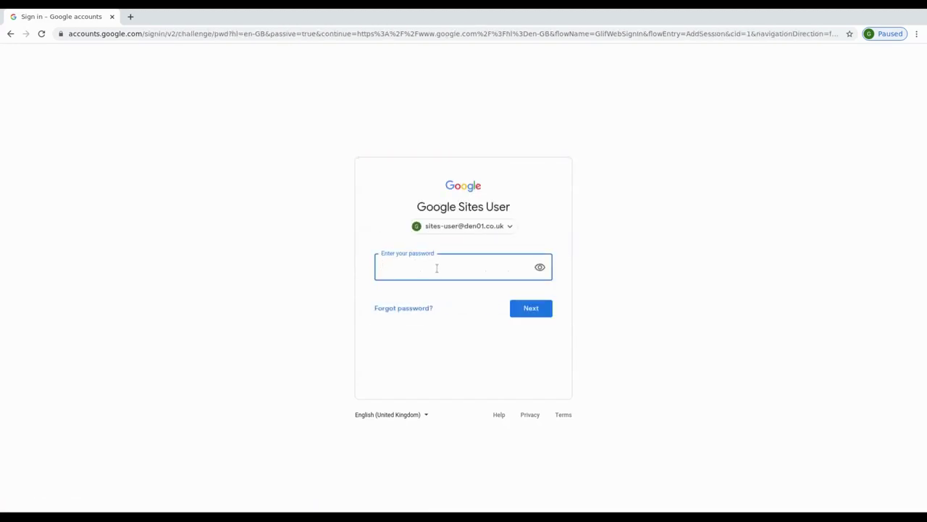
pyautogui.write('••')
pyautogui.press('Return')
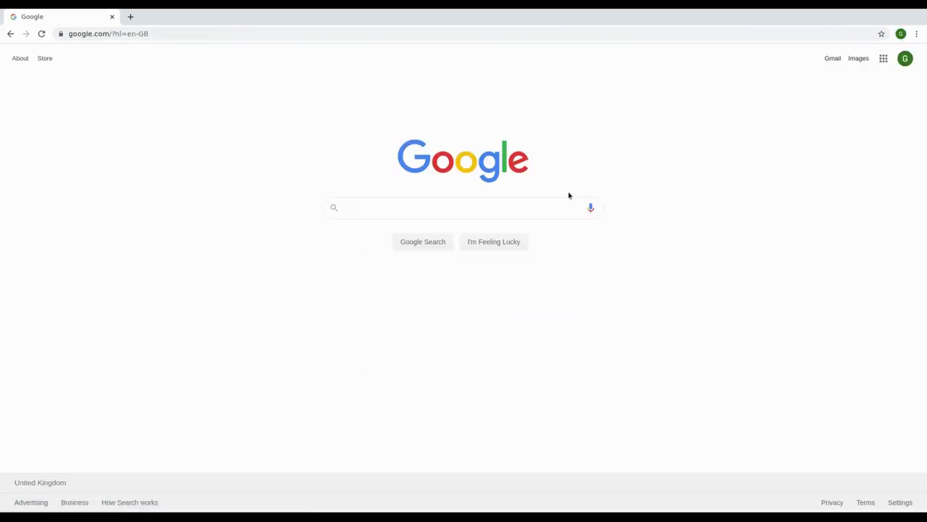
# Step: Check the signed-in account details, then browse to sites.google.com
pyautogui.click(905, 63)
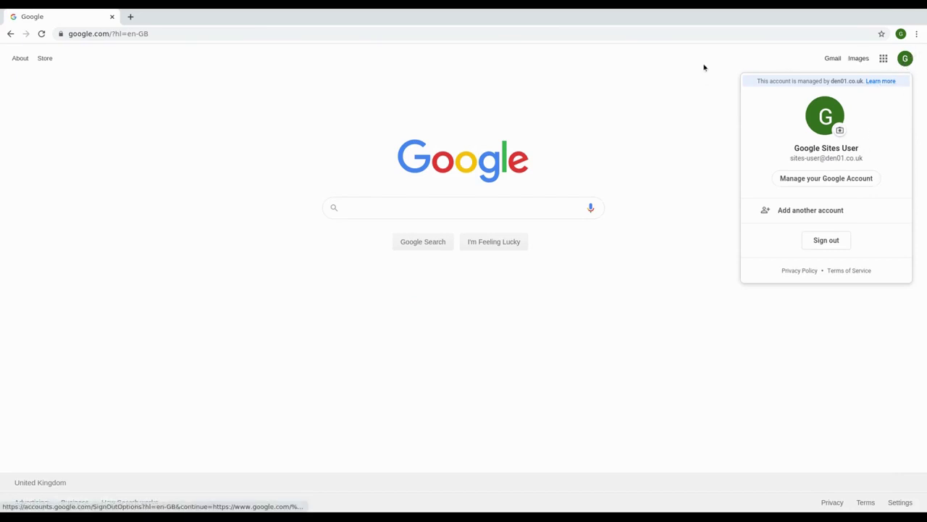
pyautogui.click(699, 83)
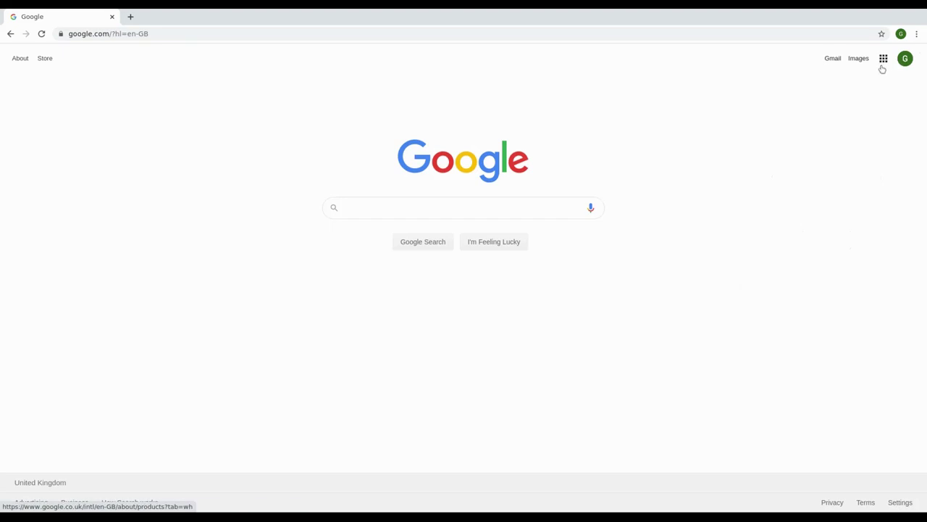
pyautogui.click(536, 207)
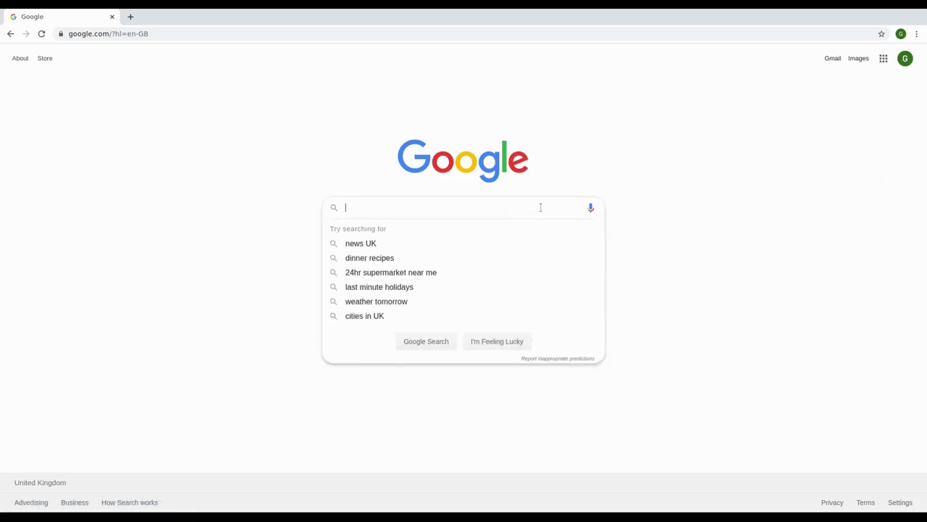
pyautogui.click(185, 33)
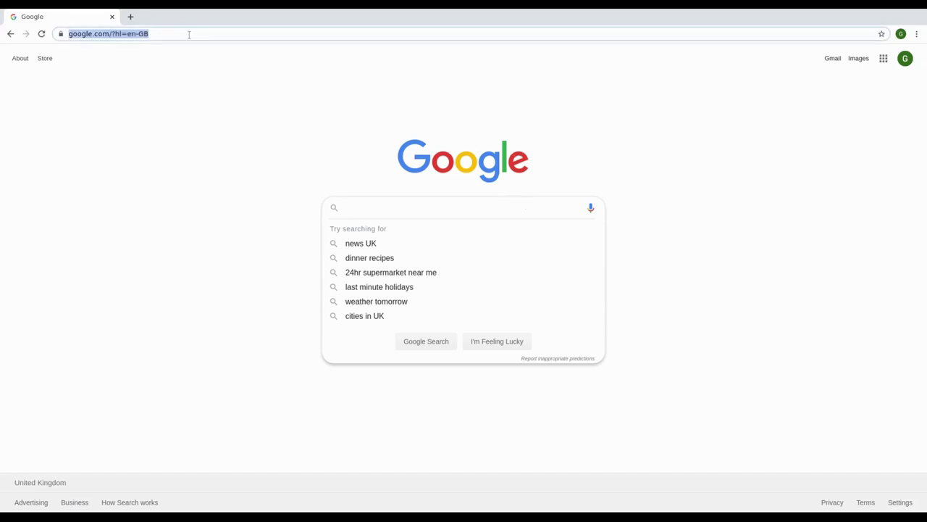
pyautogui.write('sites.google.com')
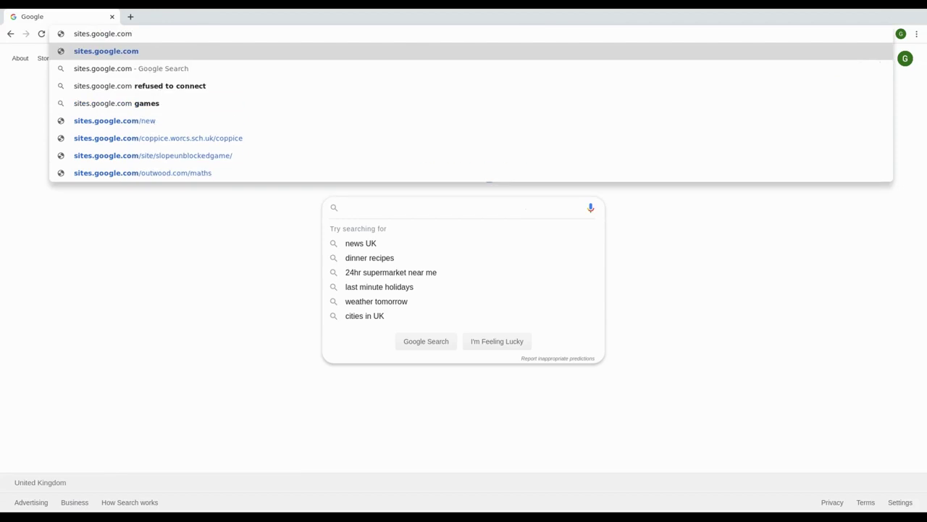
pyautogui.press('Return')
# Step: Search Google for 'google sites' and open the Google Sites sign-in result
pyautogui.click(390, 207)
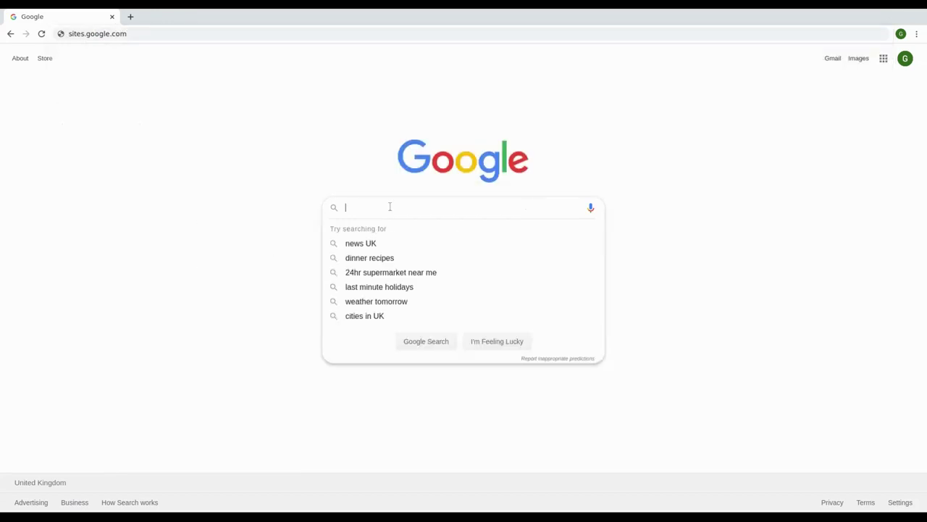
pyautogui.write('google sites')
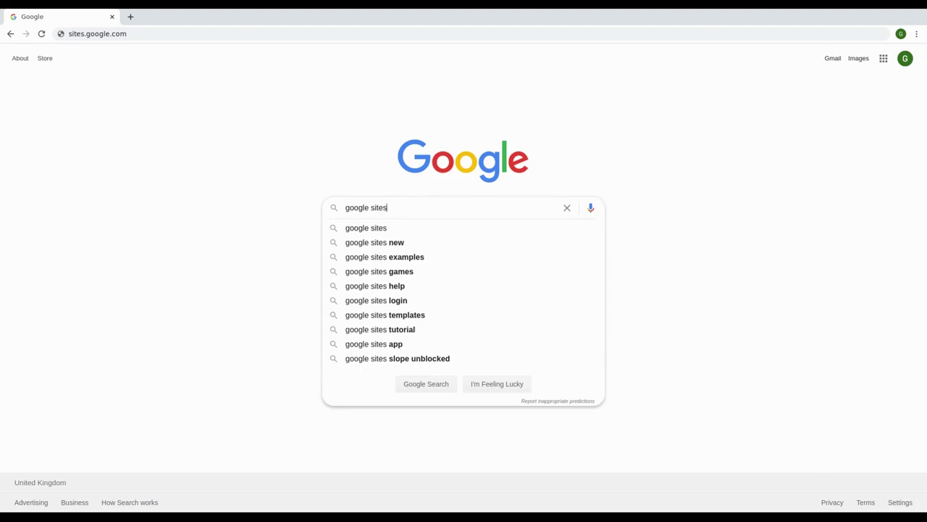
pyautogui.press('Return')
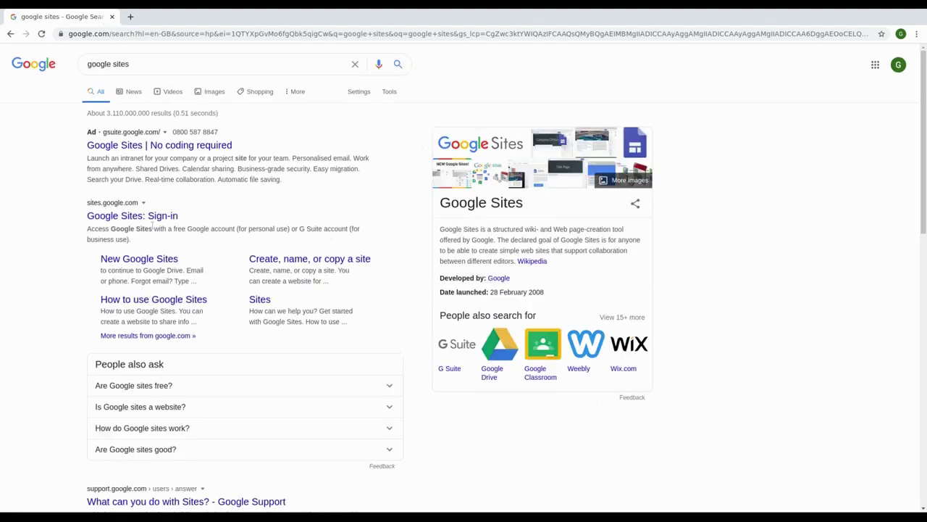
pyautogui.click(125, 217)
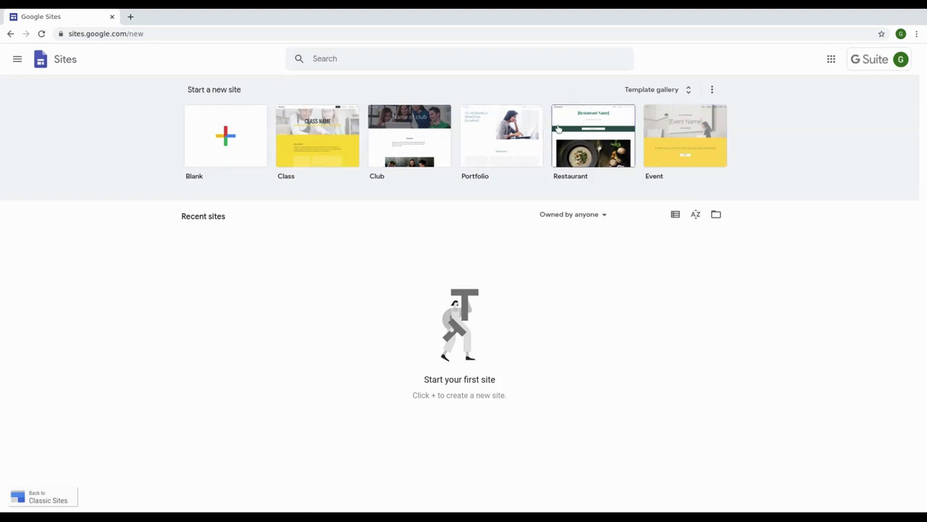
# Step: Start a Blank site, skip the tour, and name it 'Intro to Google Sites'
pyautogui.click(235, 150)
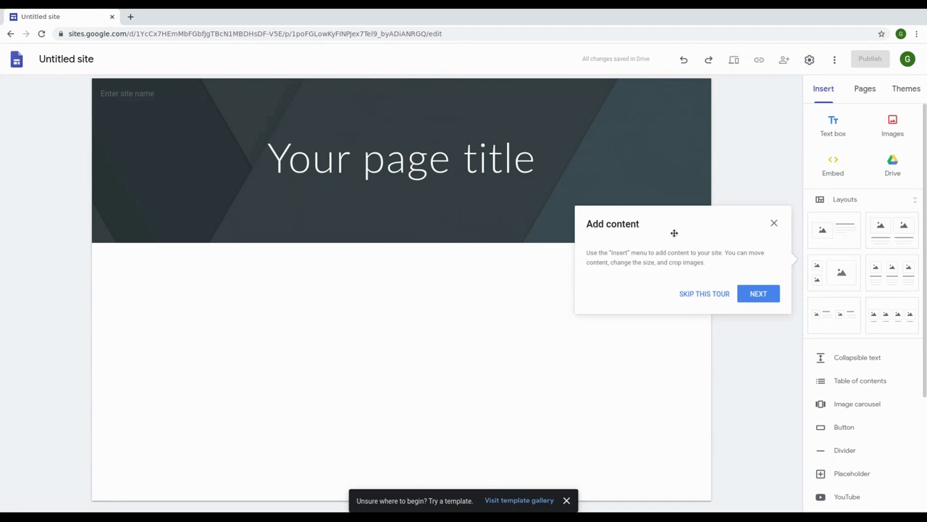
pyautogui.click(711, 299)
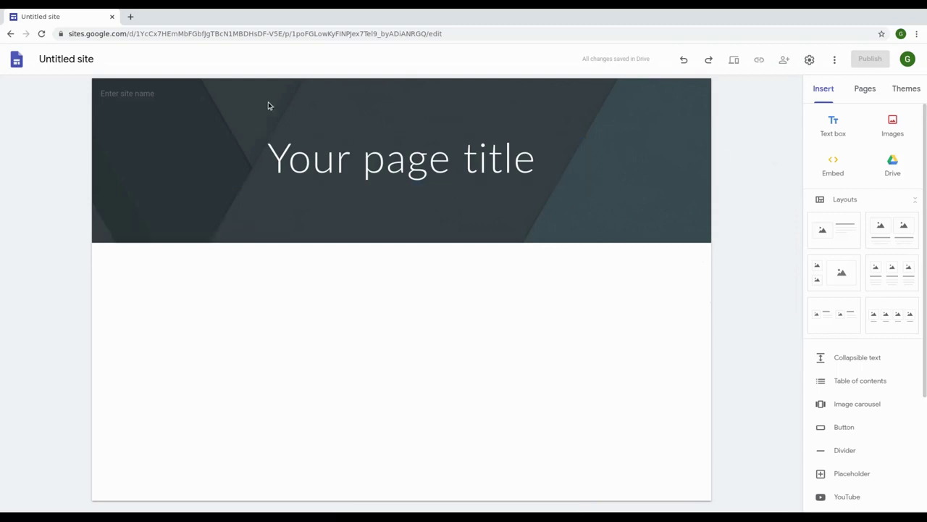
pyautogui.click(112, 61)
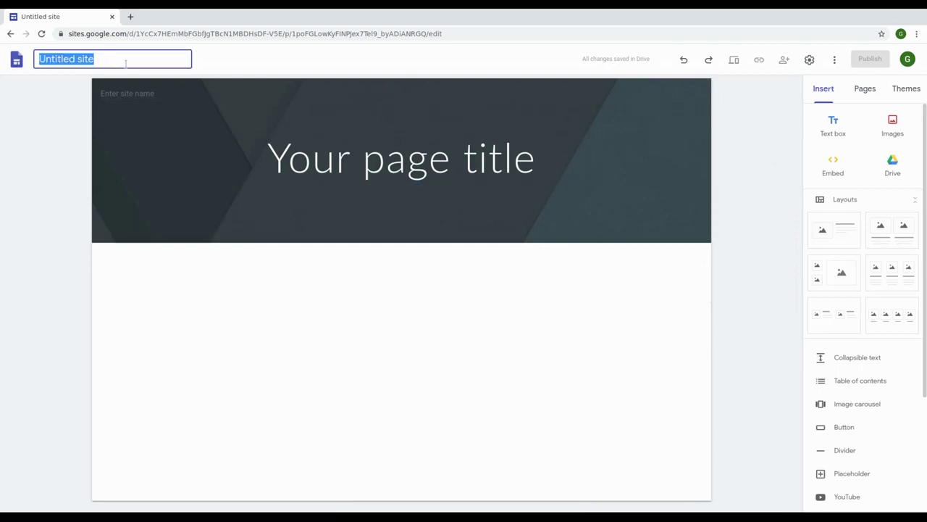
pyautogui.write('Intro')
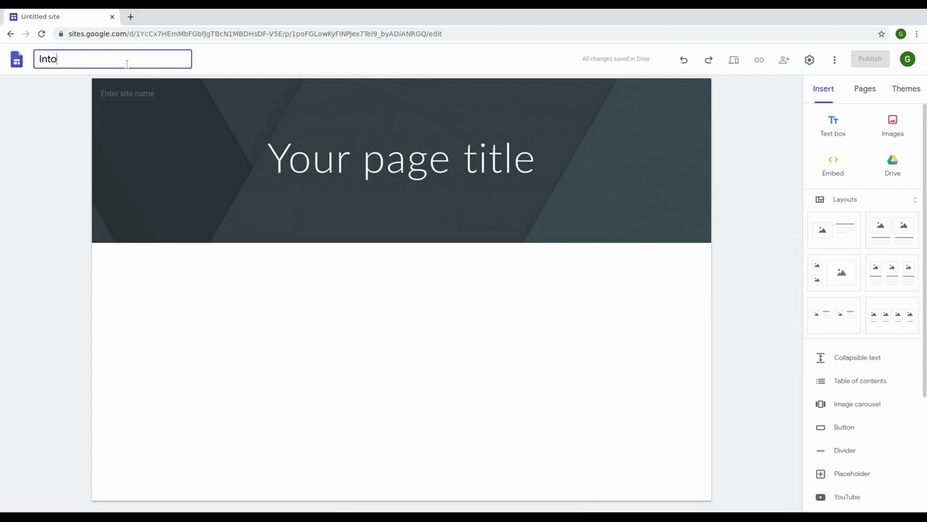
pyautogui.write(' to Google Sites')
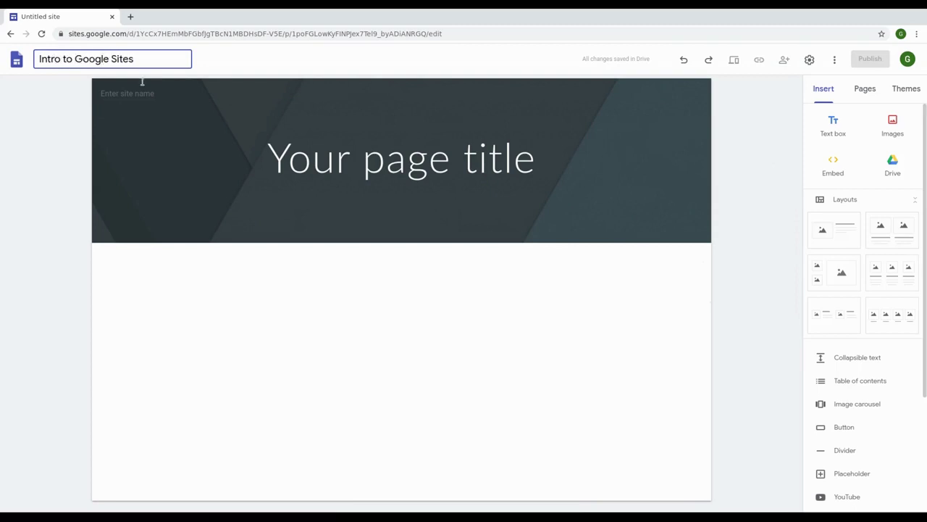
pyautogui.press('Return')
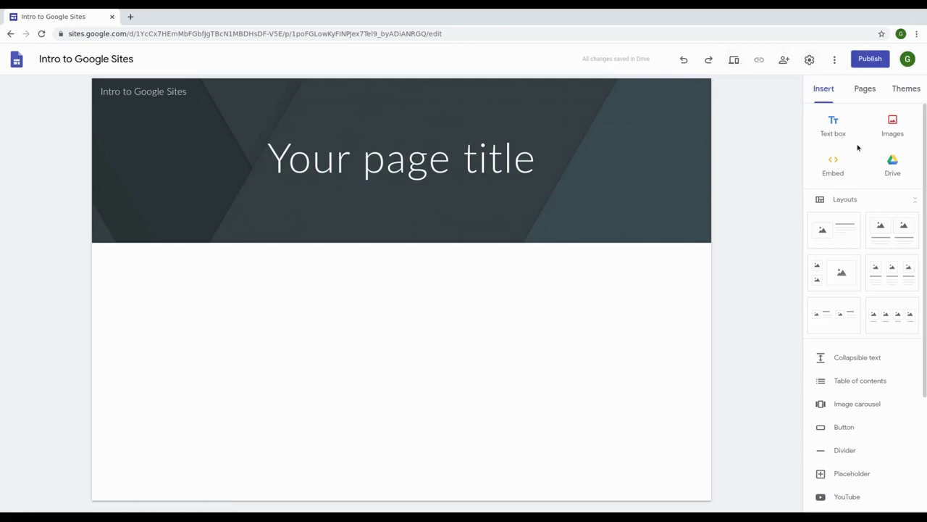
pyautogui.scroll(-3, 837, 349)
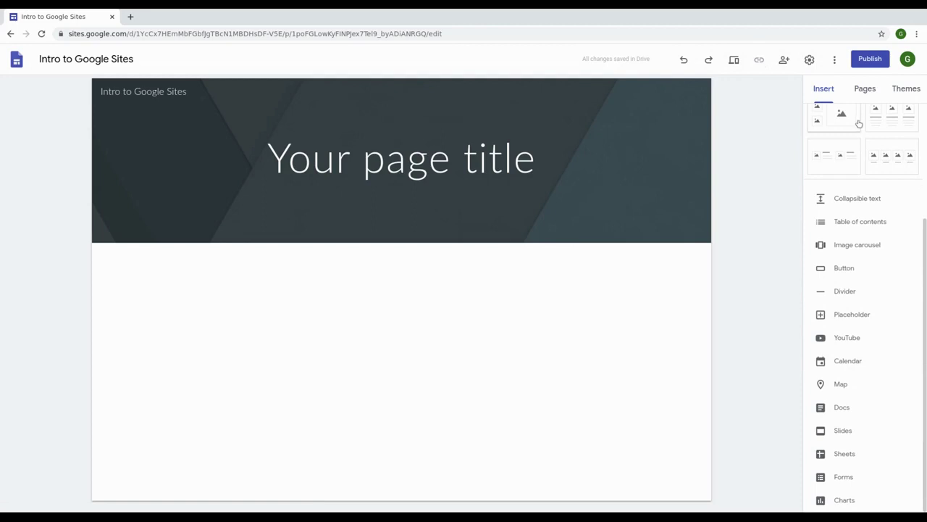
pyautogui.scroll(3, 866, 363)
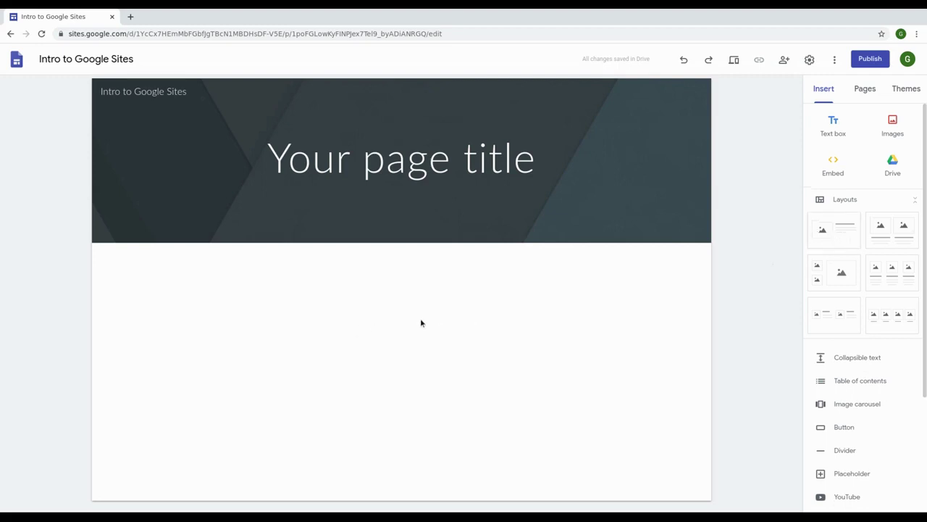
pyautogui.click(834, 240)
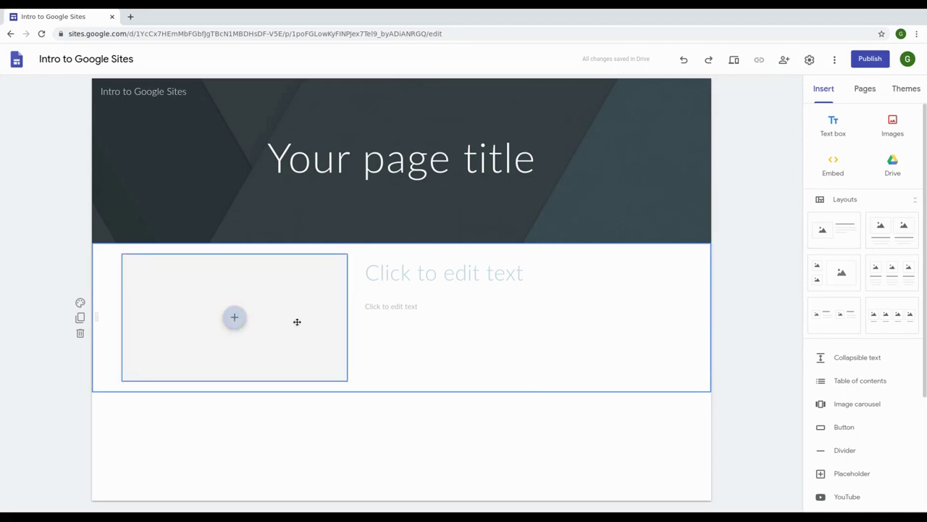
pyautogui.click(449, 276)
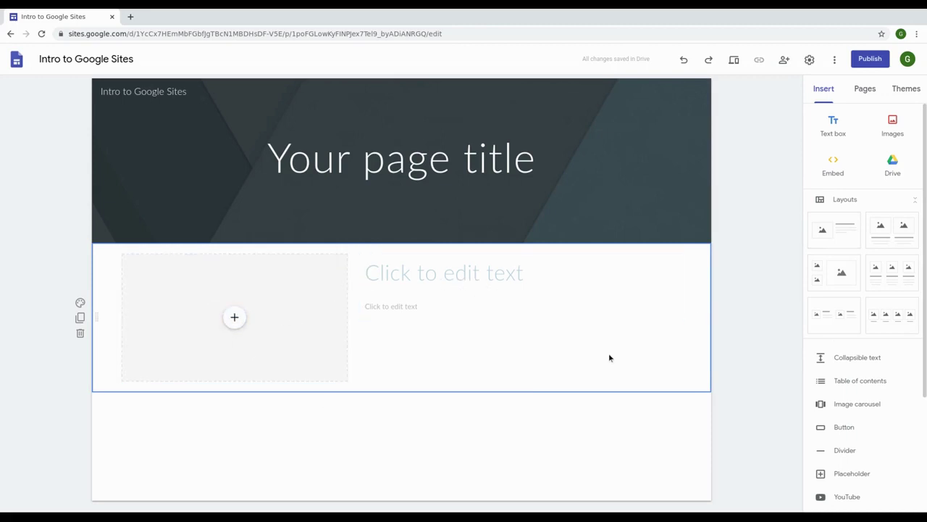
pyautogui.click(80, 333)
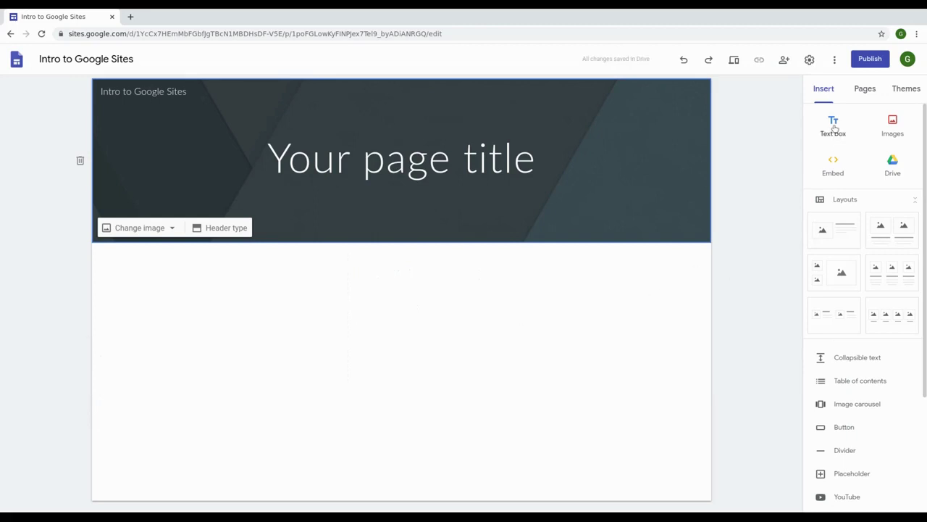
pyautogui.scroll(-5, 844, 275)
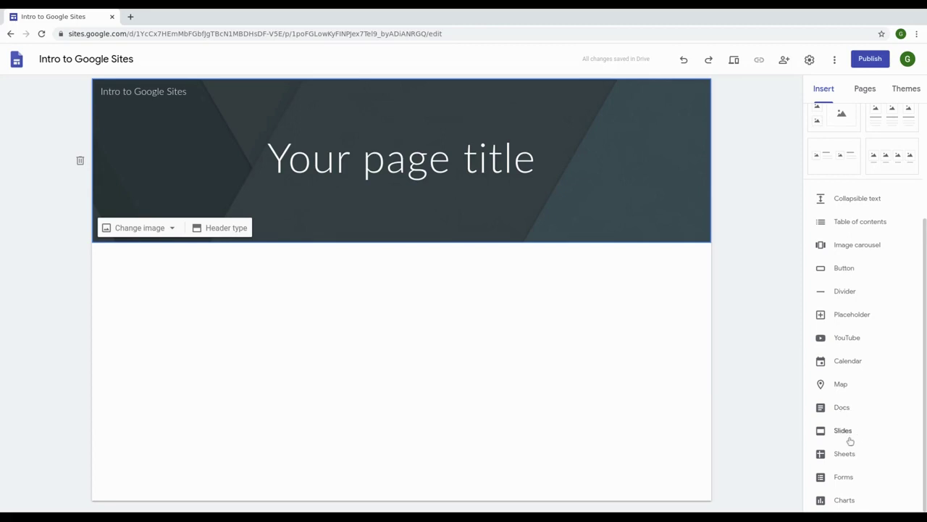
pyautogui.scroll(3, 857, 371)
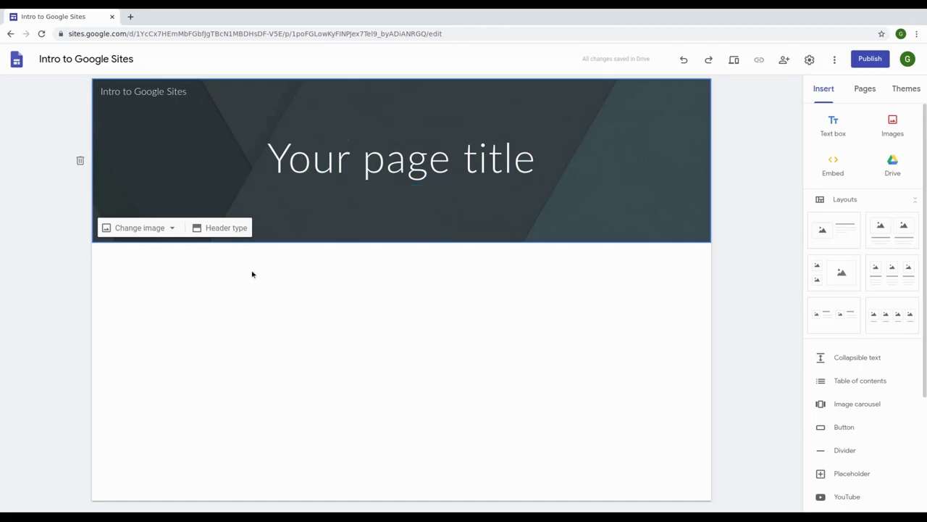
# Step: Replace the placeholder page title with 'Introduction to Google Sites'
pyautogui.moveTo(106, 94)
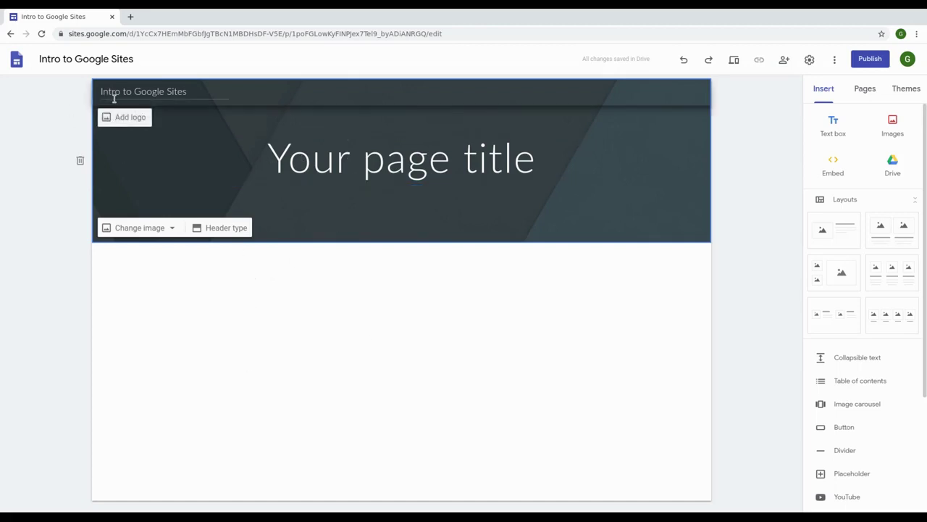
pyautogui.moveTo(268, 163); pyautogui.dragTo(568, 154)
pyautogui.write('Intr')
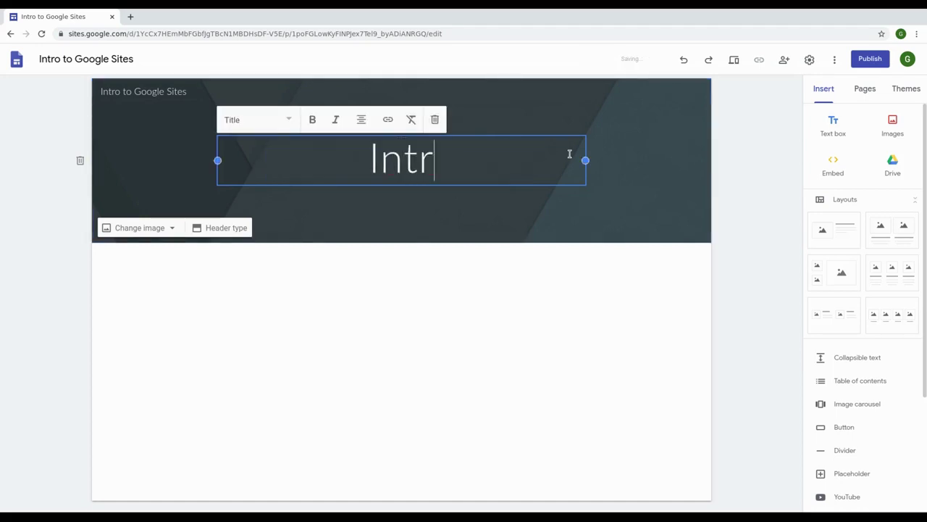
pyautogui.write('oduction ')
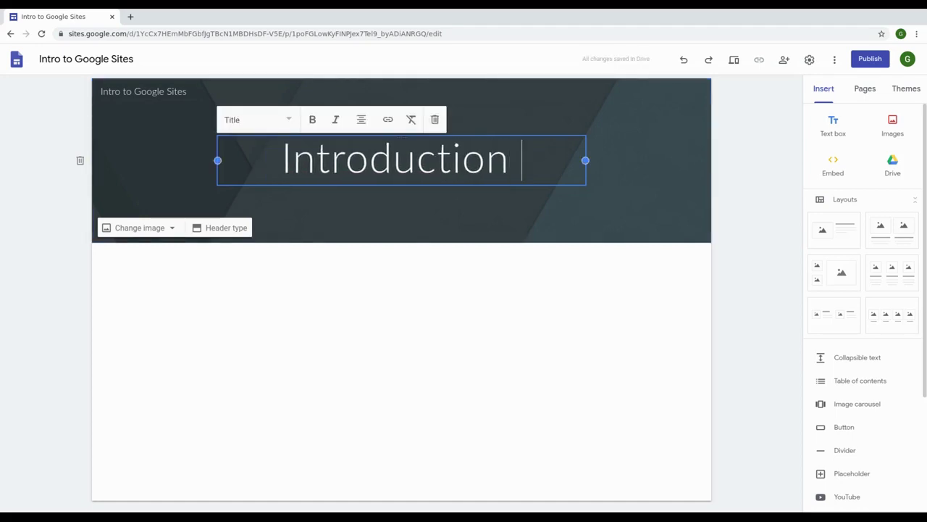
pyautogui.write('to Google Sites')
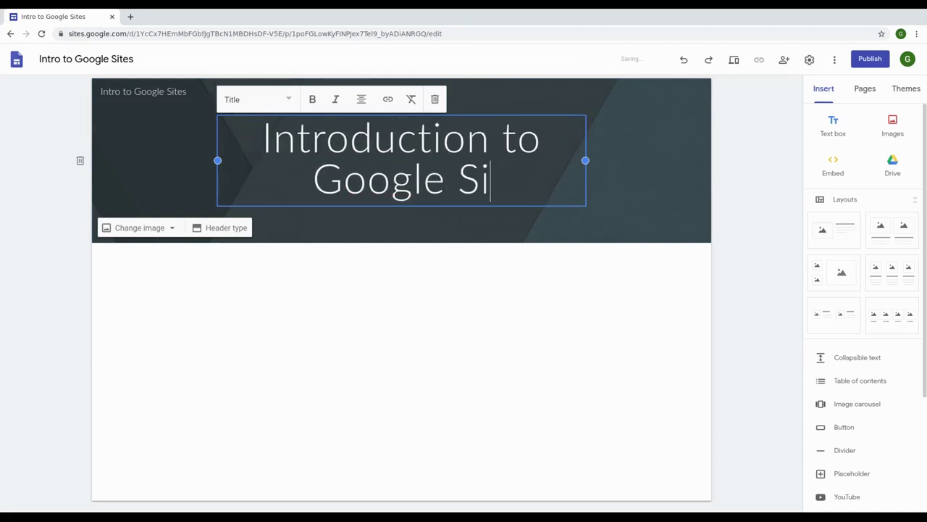
pyautogui.click(246, 311)
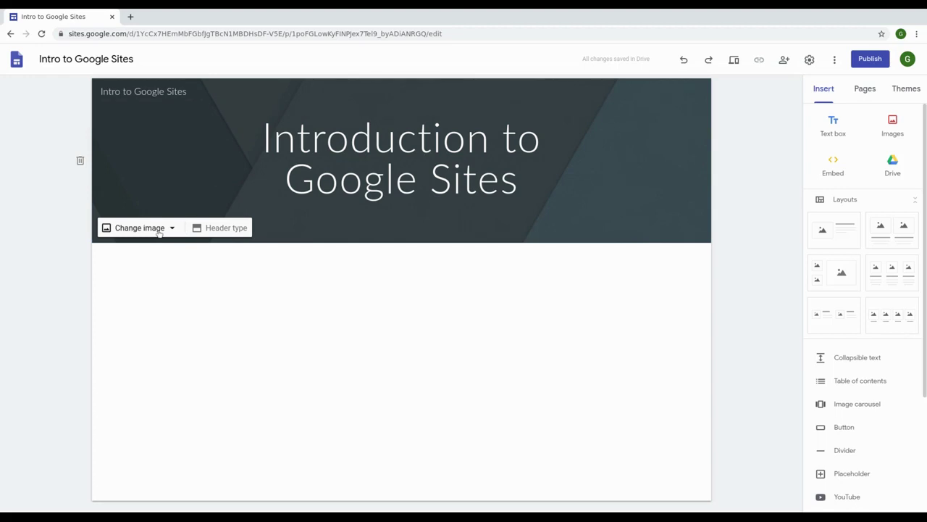
# Step: Set the gallery photo of laptop, coffee cup and notebook as the header background
pyautogui.click(158, 230)
pyautogui.click(145, 278)
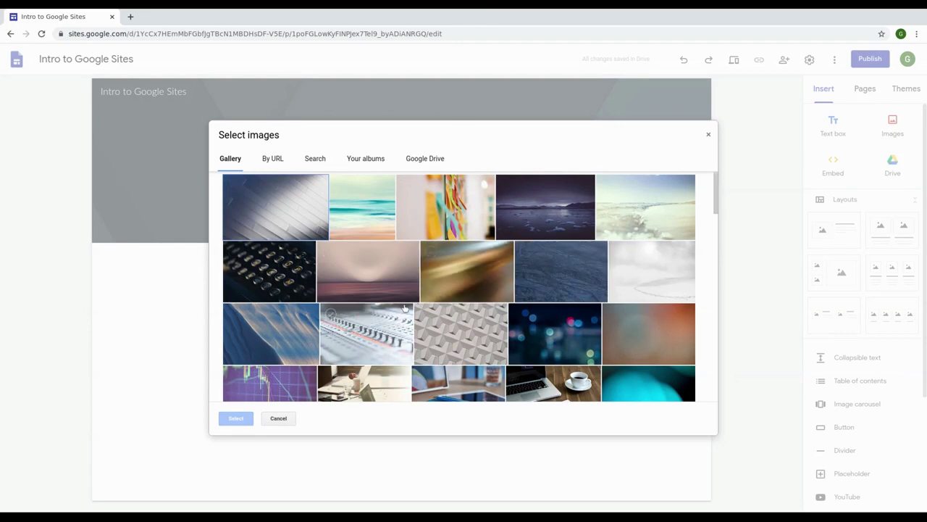
pyautogui.scroll(-3, 404, 308)
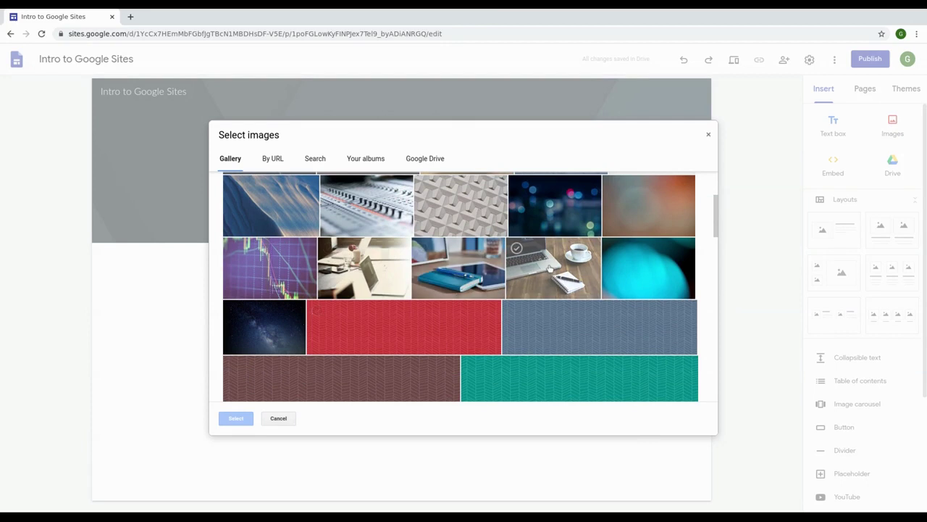
pyautogui.click(556, 279)
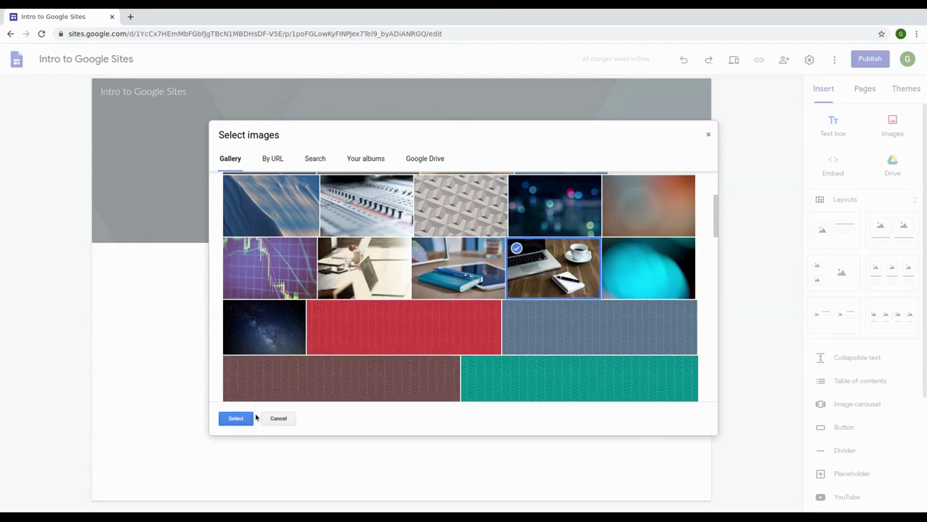
pyautogui.click(230, 420)
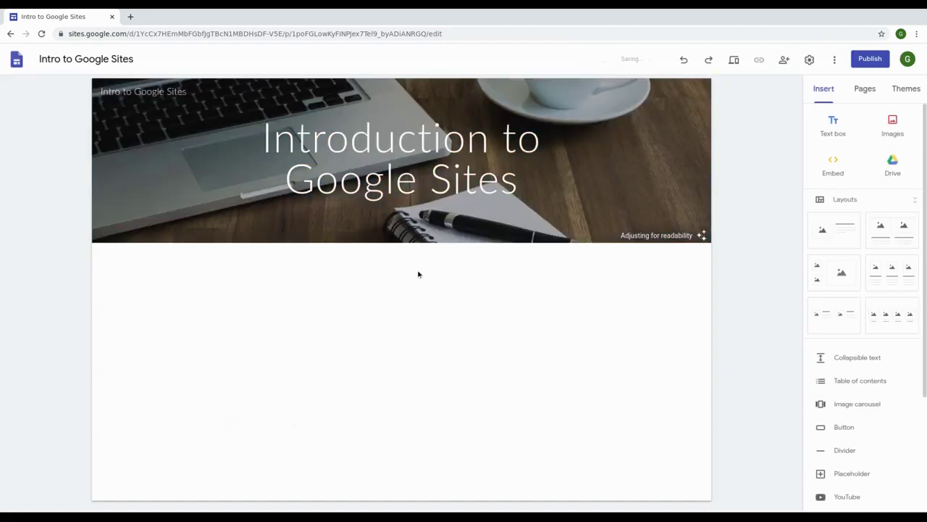
pyautogui.scroll(-3, 827, 297)
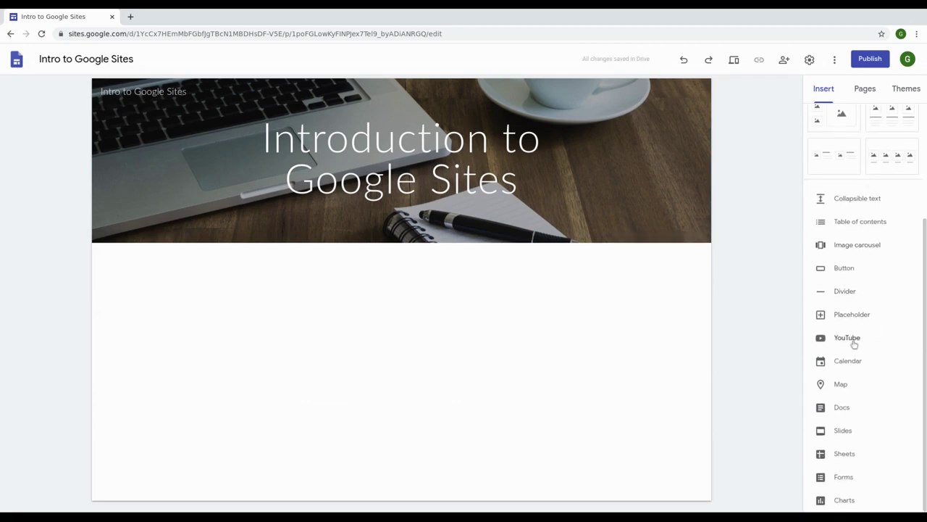
pyautogui.scroll(3, 841, 268)
# Step: Add a left-half text box reading 'Watch this video to learn more about Google Sites!'
pyautogui.click(833, 124)
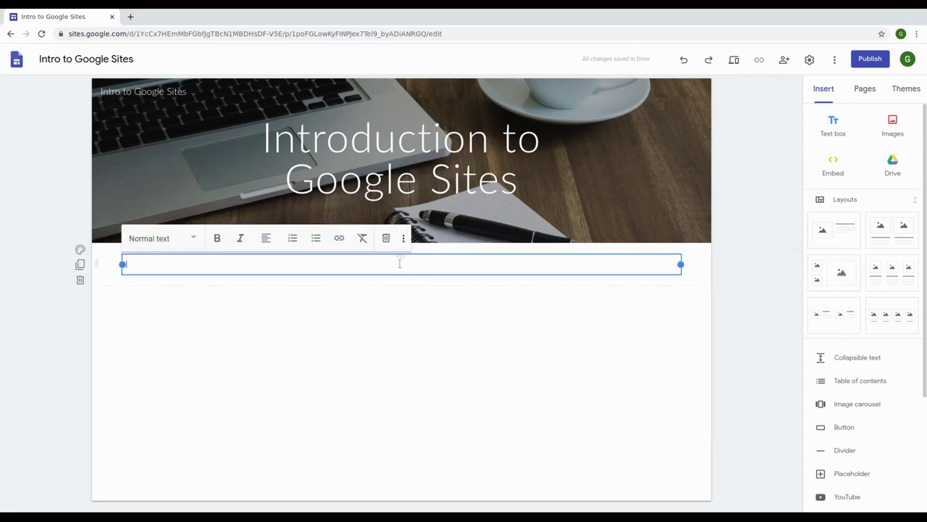
pyautogui.write('Watch this video to learn more about Google Sites')
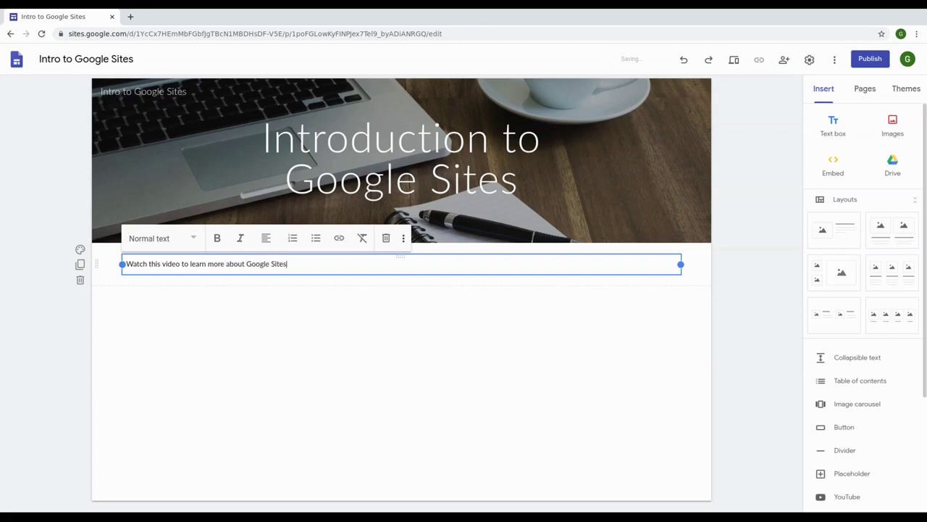
pyautogui.moveTo(684, 272); pyautogui.dragTo(397, 272)
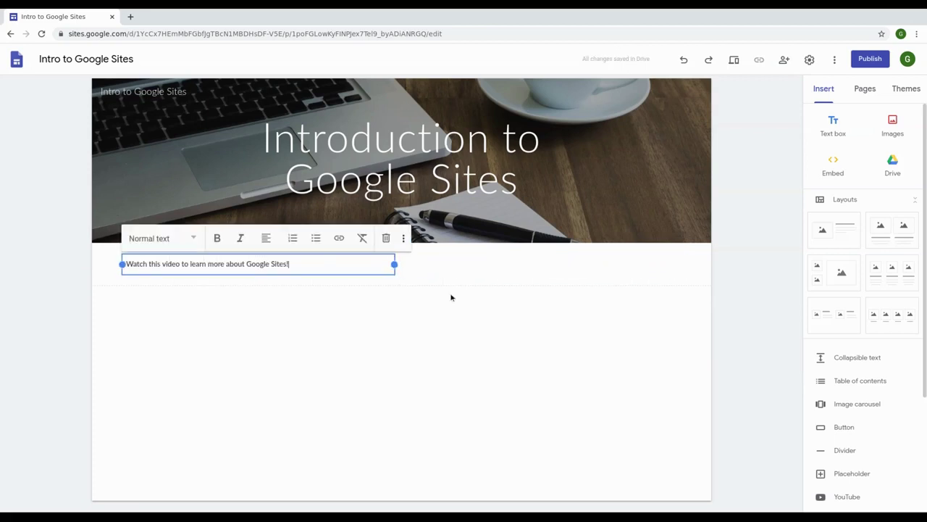
pyautogui.click(423, 268)
# Step: Embed the 'EDU in 90: Innovate with Google Sites' YouTube video to the right of the text
pyautogui.scroll(-2, 833, 392)
pyautogui.click(819, 343)
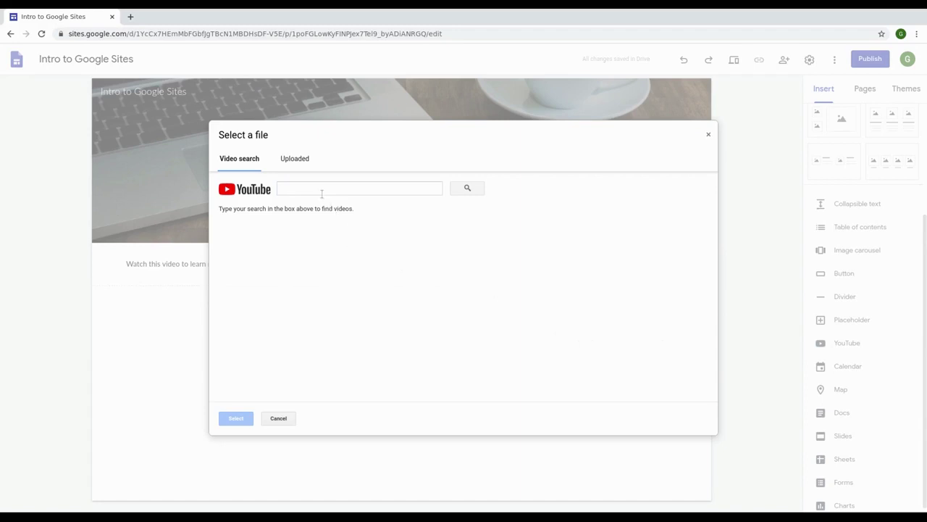
pyautogui.click(319, 189)
pyautogui.write('edu in 90 google sites')
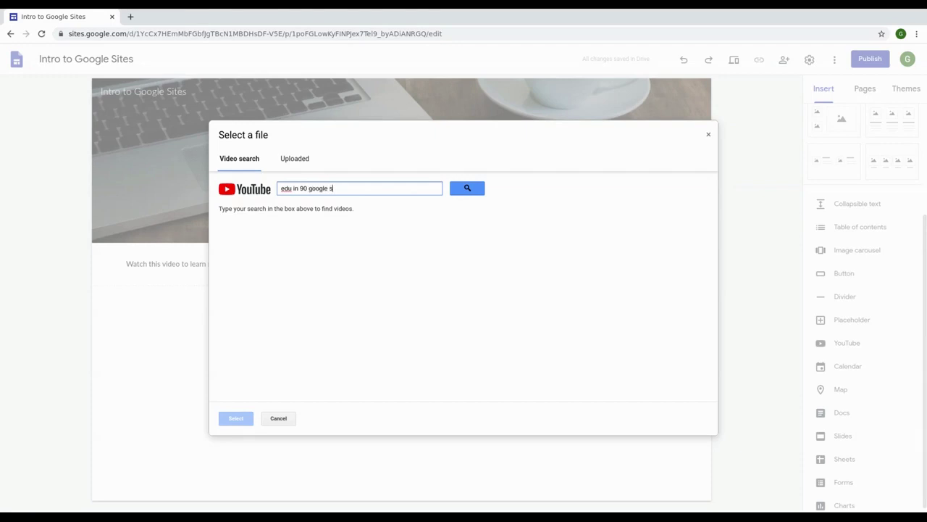
pyautogui.click(458, 194)
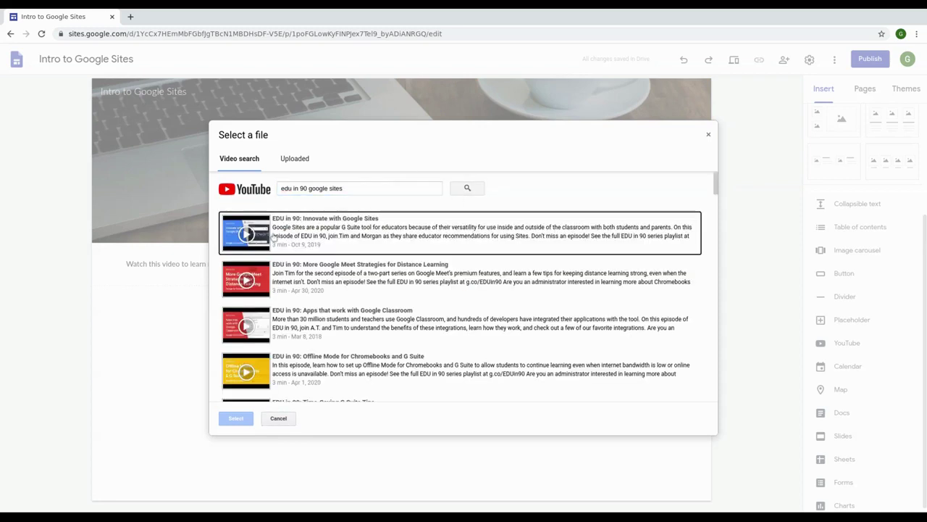
pyautogui.click(303, 239)
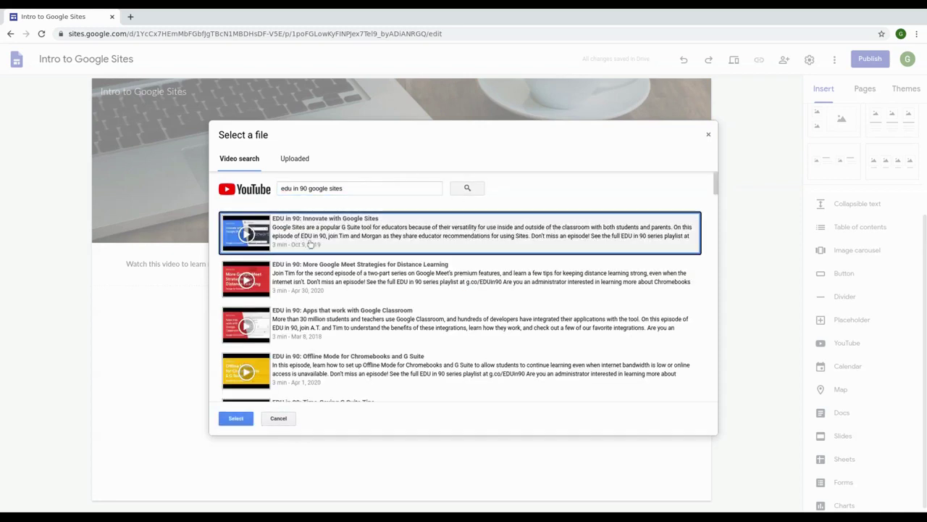
pyautogui.click(236, 418)
pyautogui.moveTo(279, 372); pyautogui.dragTo(522, 268)
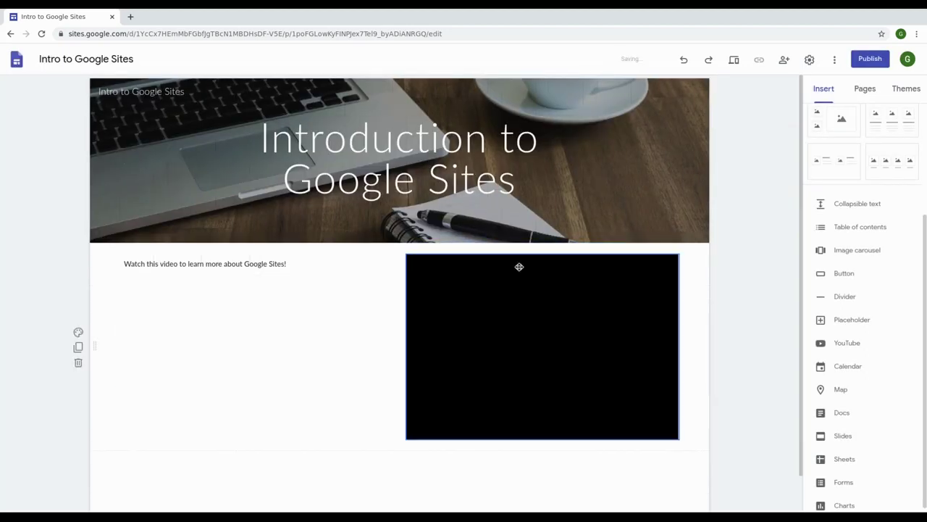
pyautogui.click(260, 265)
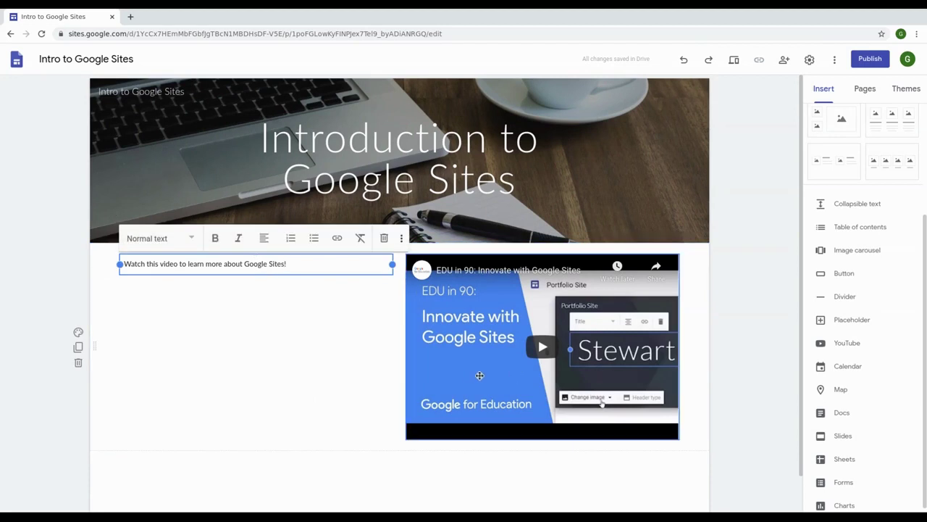
pyautogui.click(225, 296)
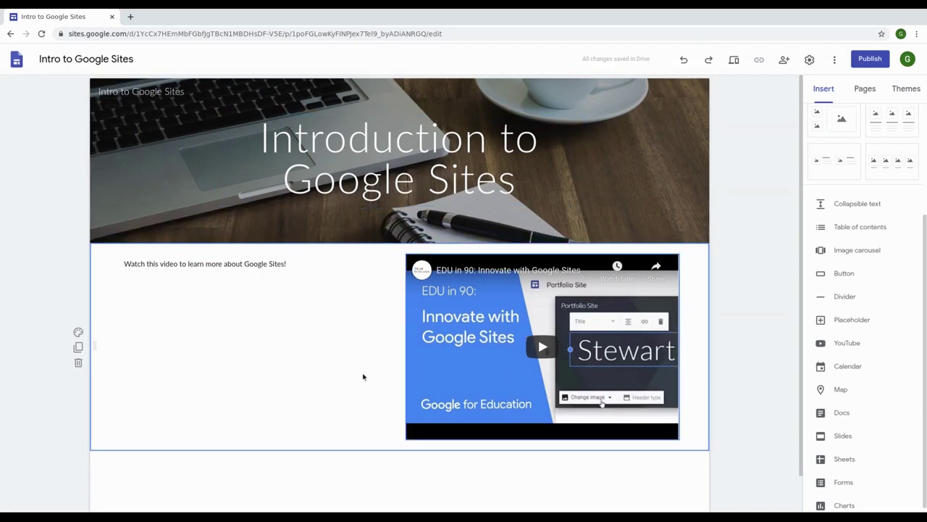
pyautogui.scroll(-1, 318, 336)
pyautogui.scroll(1, 317, 340)
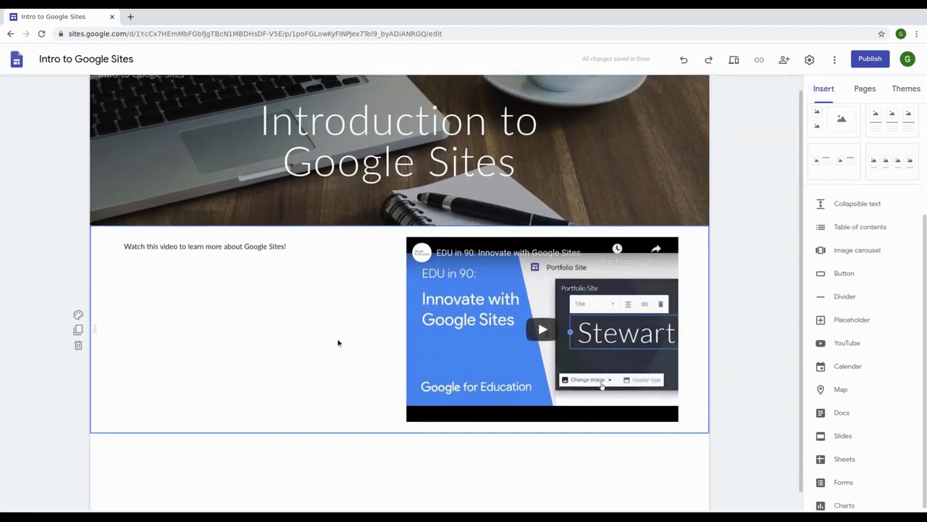
# Step: Upload the college logo image to the header with alt text 'Bridgend College Logo'
pyautogui.moveTo(118, 117)
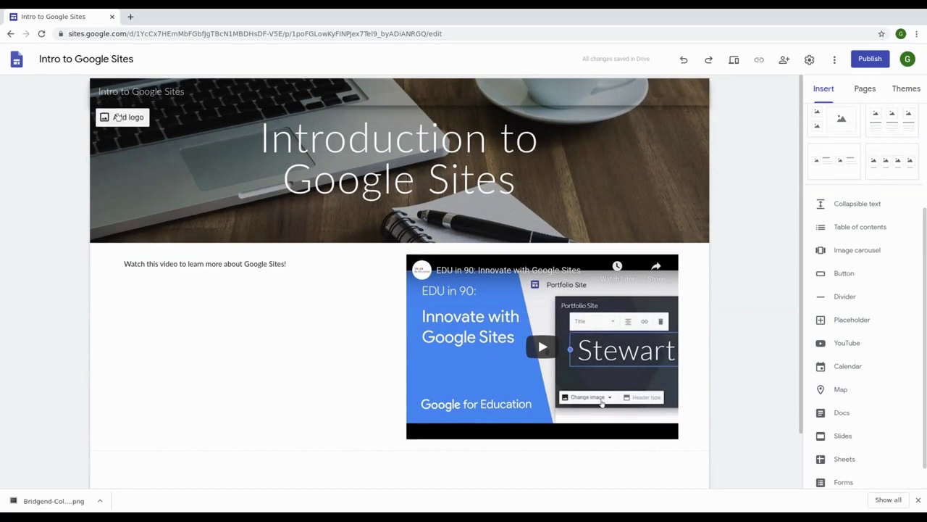
pyautogui.click(120, 118)
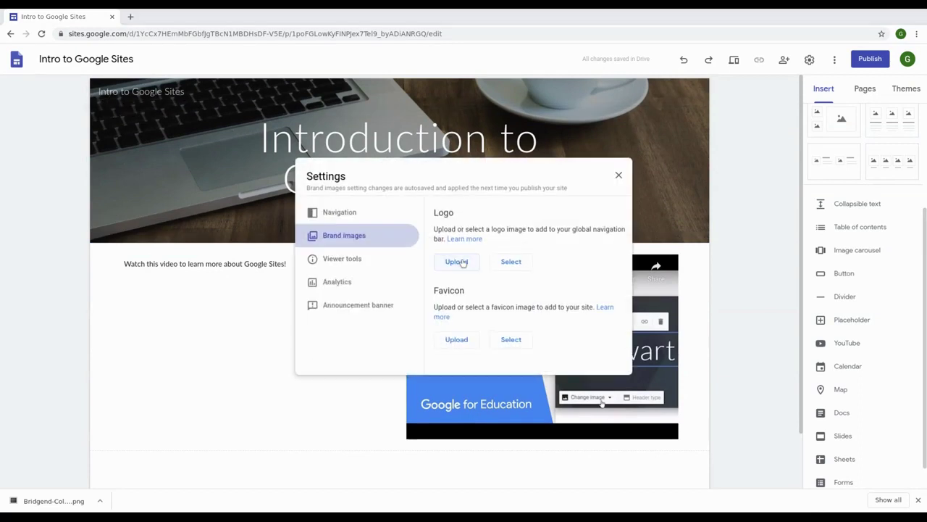
pyautogui.press('Return')
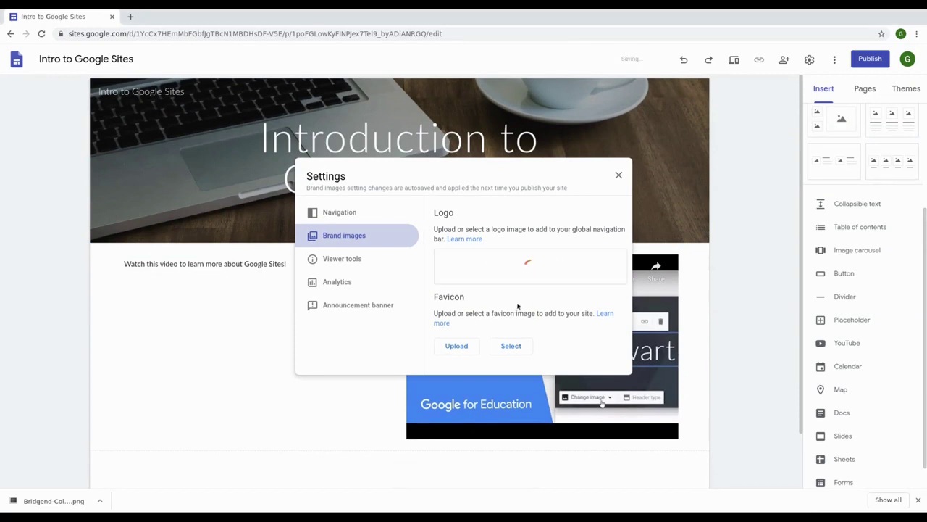
pyautogui.click(482, 253)
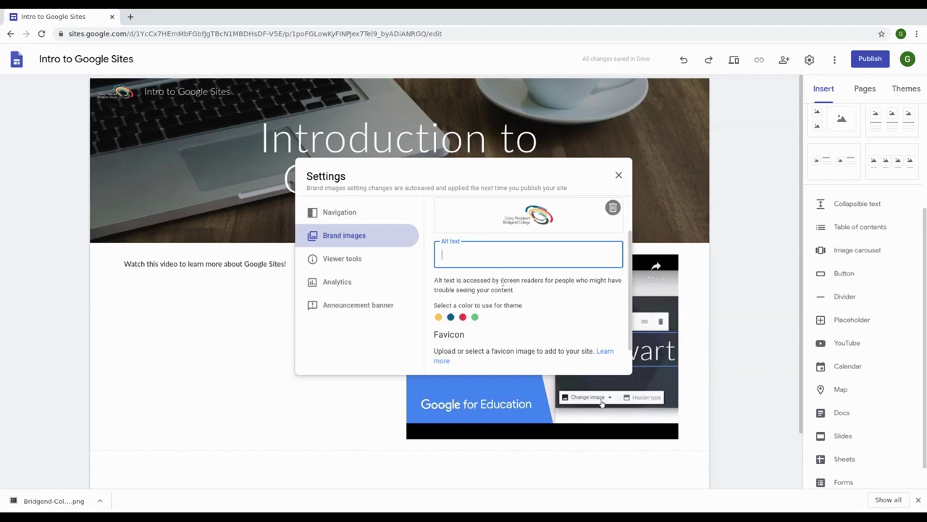
pyautogui.moveTo(516, 290); pyautogui.dragTo(435, 282)
pyautogui.click(435, 284)
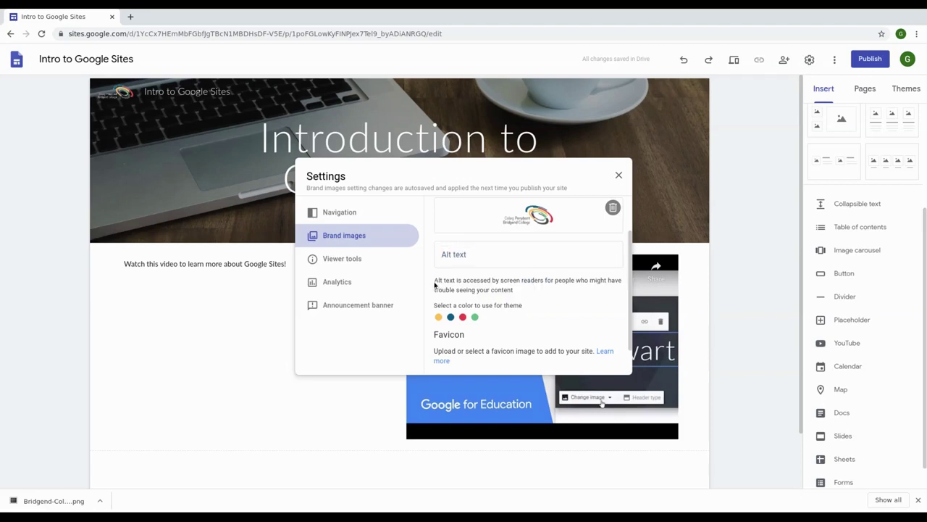
pyautogui.click(479, 255)
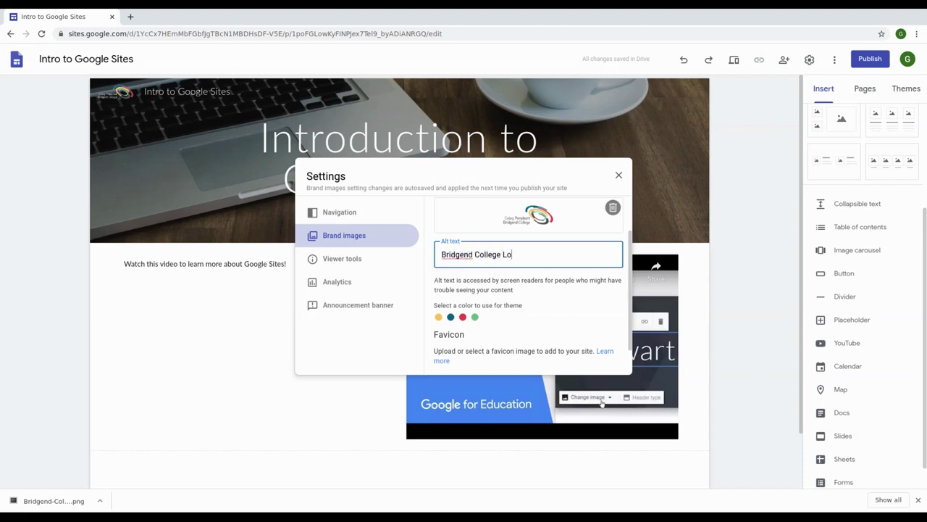
pyautogui.scroll(1, 519, 253)
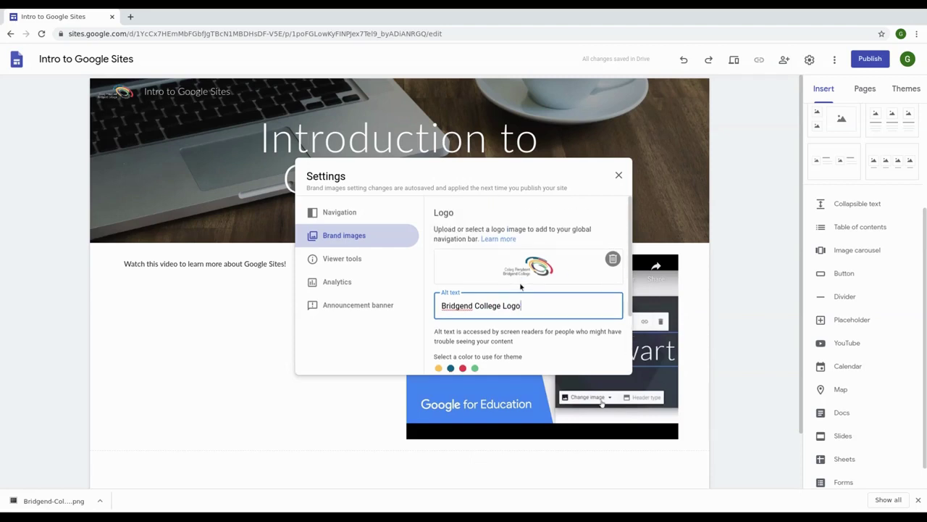
pyautogui.scroll(-2, 517, 277)
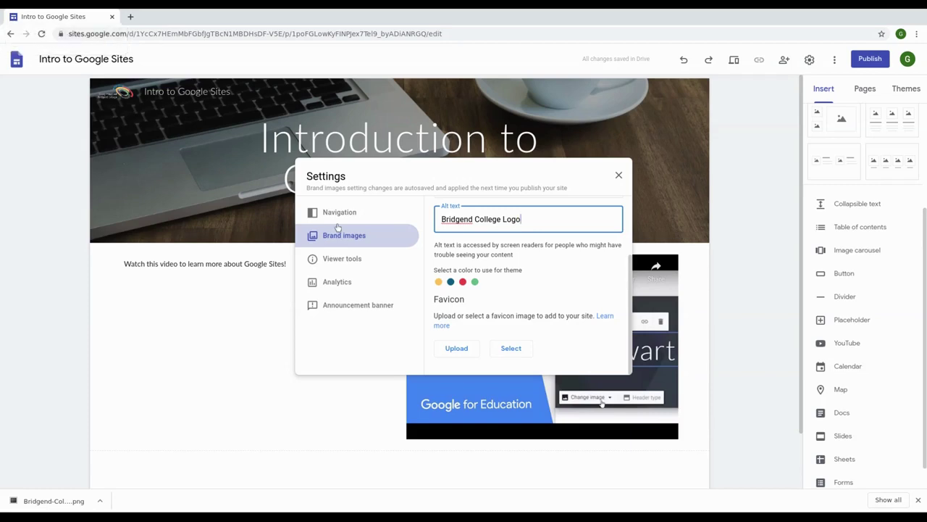
pyautogui.scroll(2, 524, 274)
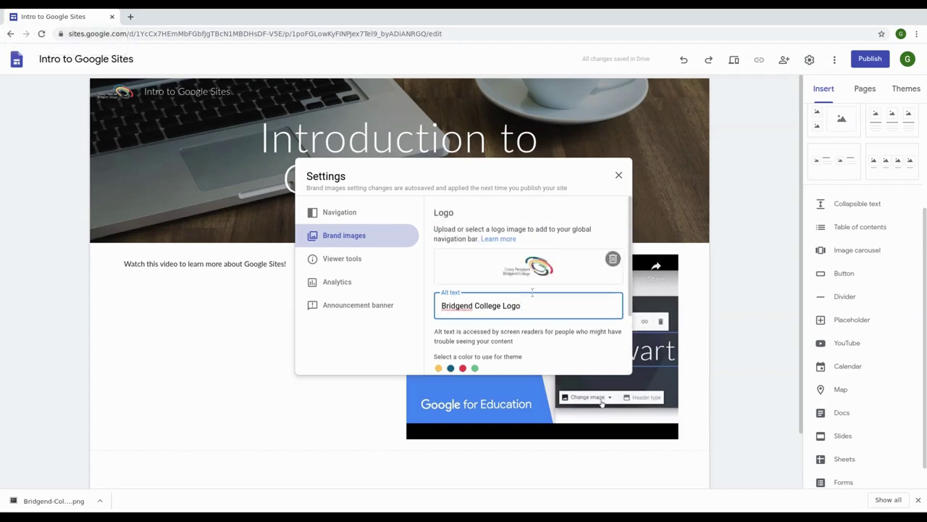
pyautogui.click(619, 176)
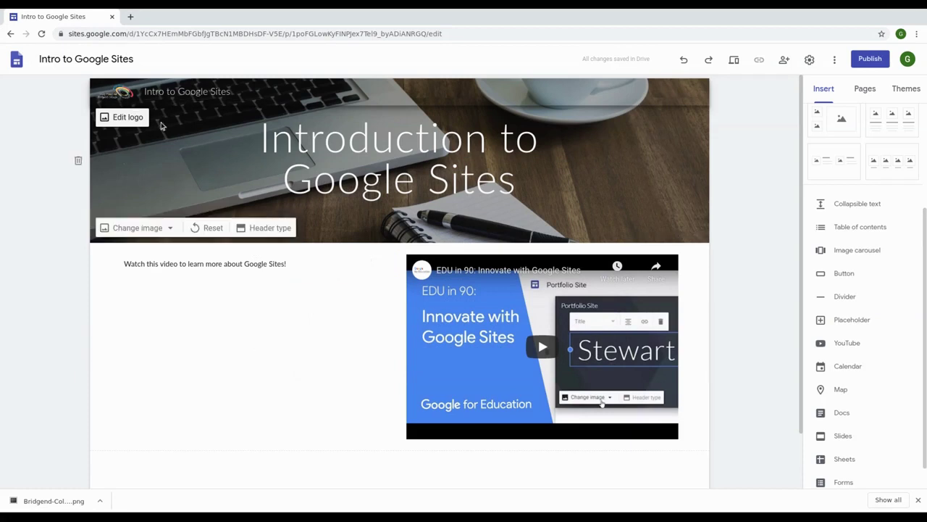
# Step: Add a collapsible text block titled 'This is collapsible text'
pyautogui.scroll(-1, 752, 255)
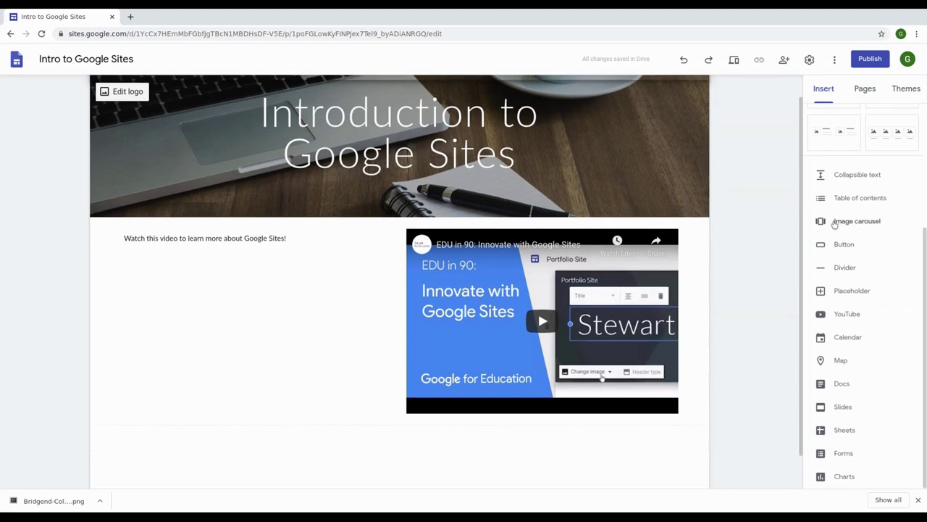
pyautogui.scroll(3, 852, 177)
pyautogui.scroll(-3, 854, 300)
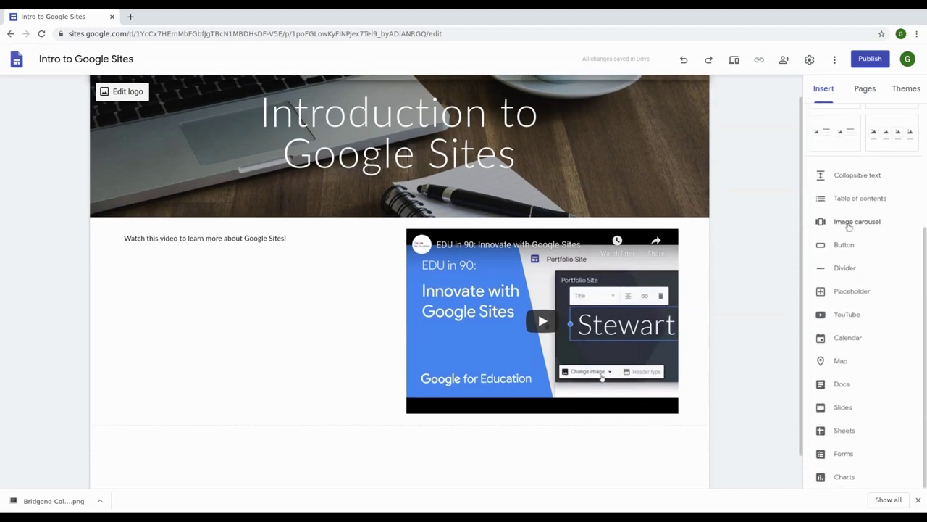
pyautogui.click(846, 176)
pyautogui.click(327, 334)
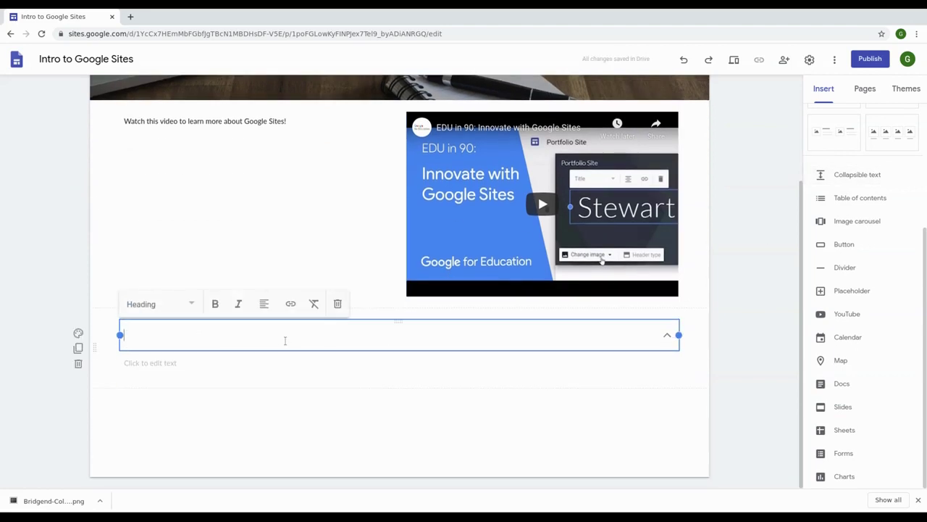
pyautogui.write('This ')
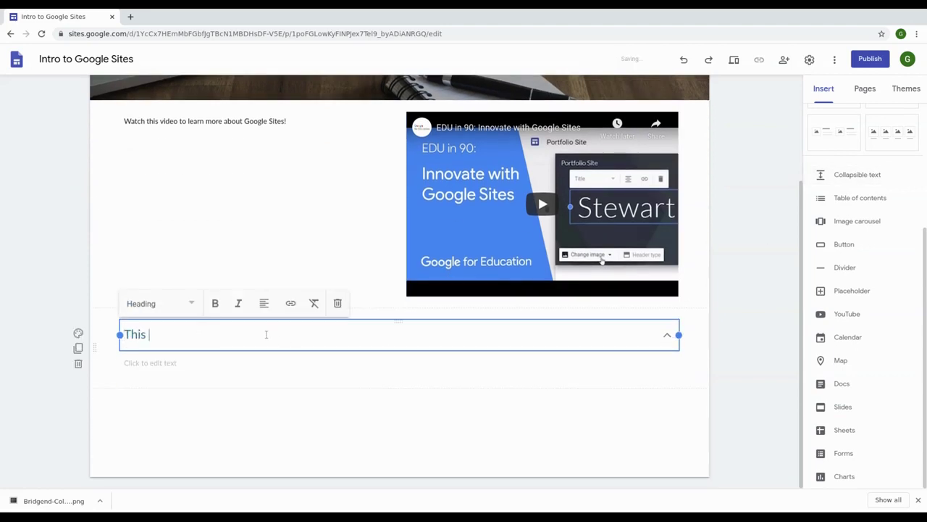
pyautogui.write('is collapsible text')
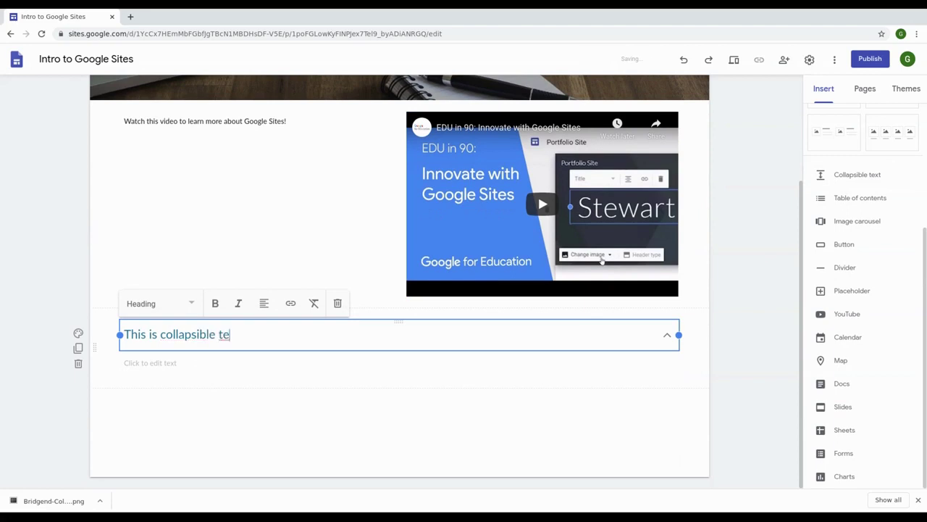
# Step: Fill the collapsible body with 'Text line 1' and a second line 'Text line 2'
pyautogui.click(251, 362)
pyautogui.write('Text line 1')
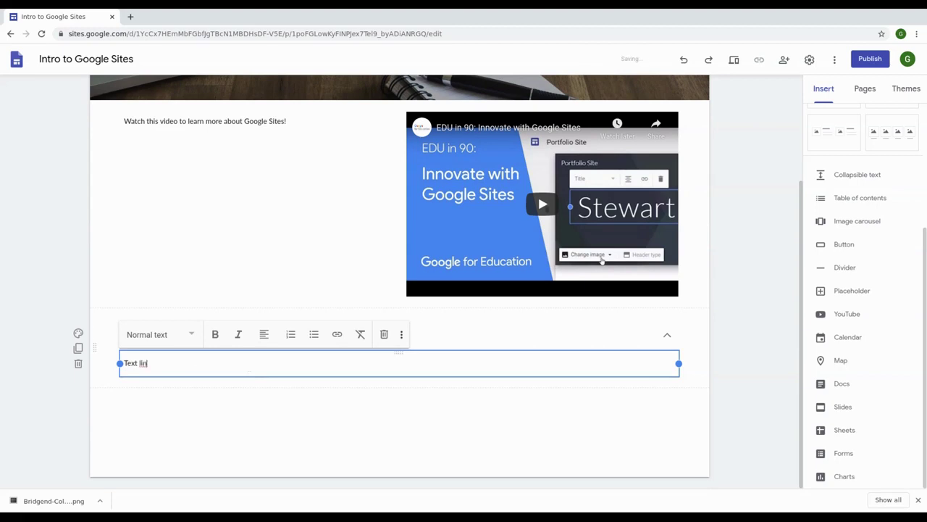
pyautogui.press('Return')
pyautogui.press('BackSpace')
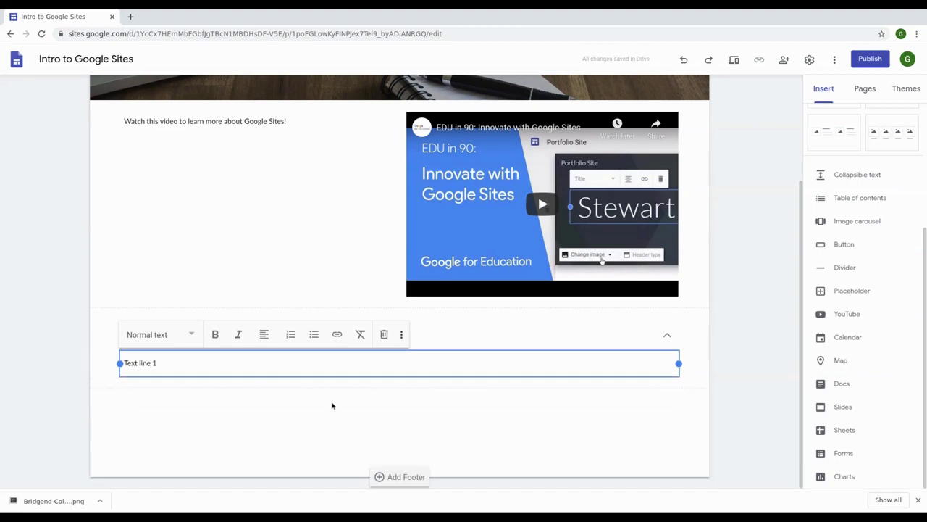
pyautogui.click(331, 403)
pyautogui.click(477, 369)
pyautogui.click(321, 370)
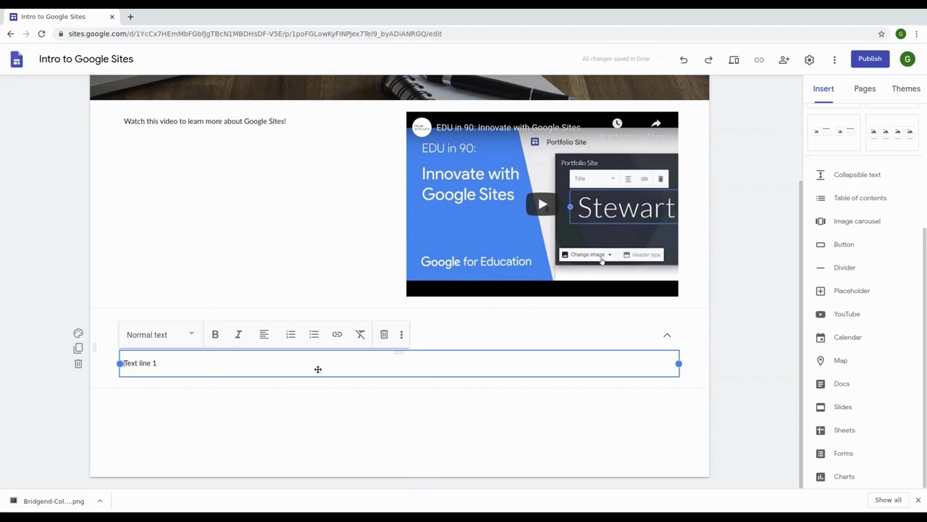
pyautogui.press('Return')
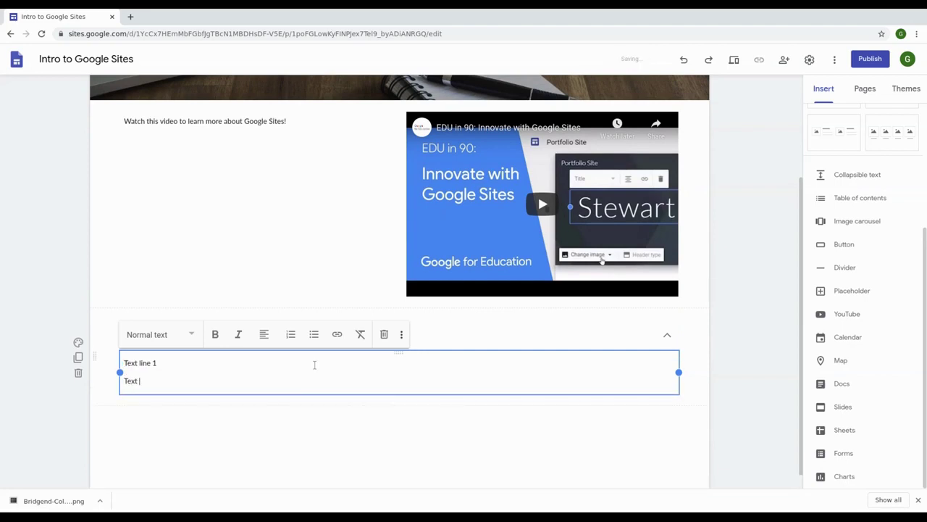
pyautogui.click(329, 436)
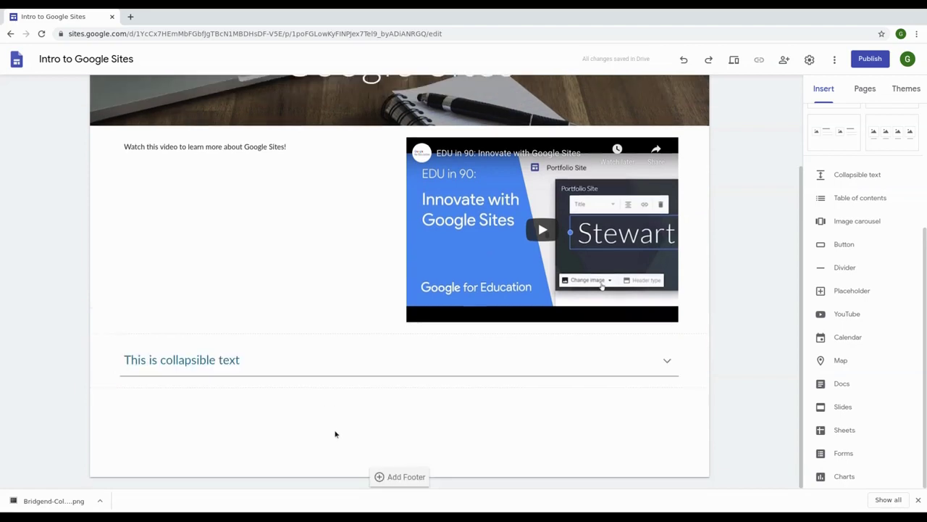
# Step: Expand and collapse the section twice to test it, leaving it collapsed
pyautogui.click(667, 362)
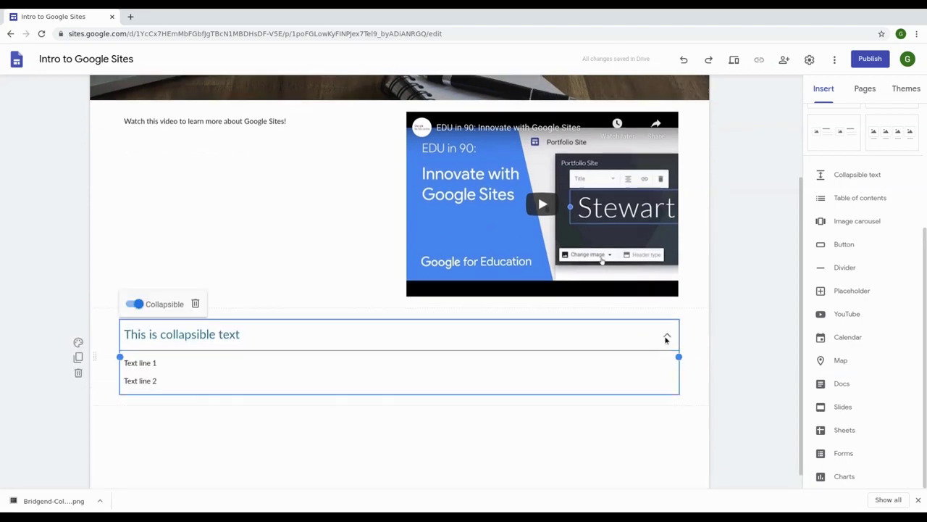
pyautogui.click(668, 405)
pyautogui.click(667, 360)
pyautogui.click(580, 437)
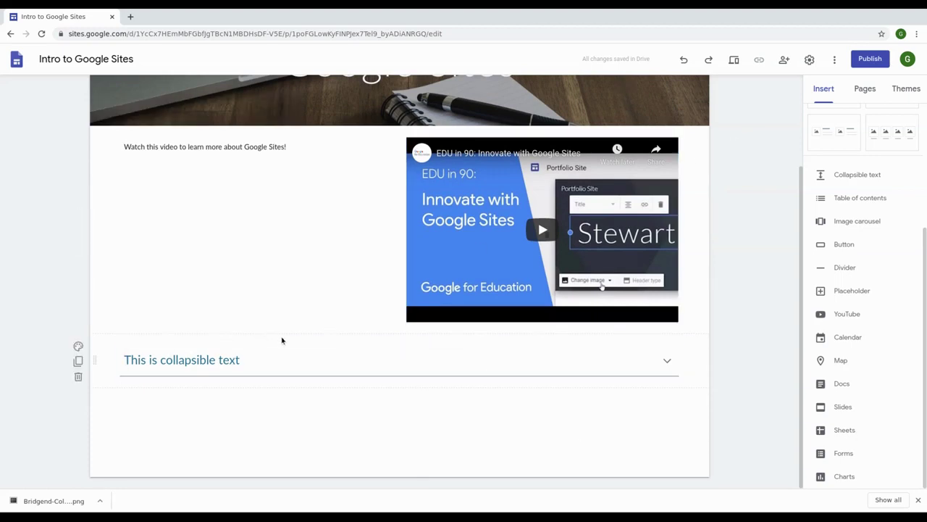
pyautogui.scroll(2, 867, 324)
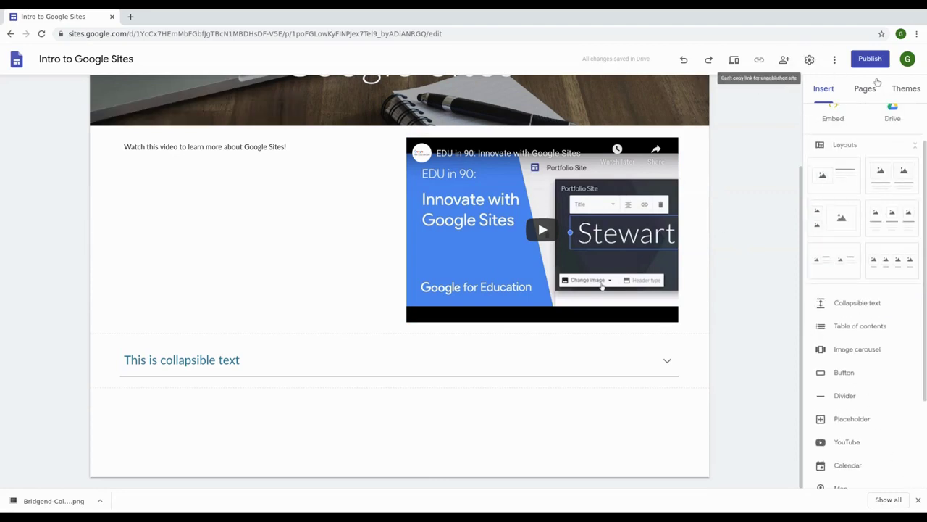
pyautogui.scroll(2, 564, 243)
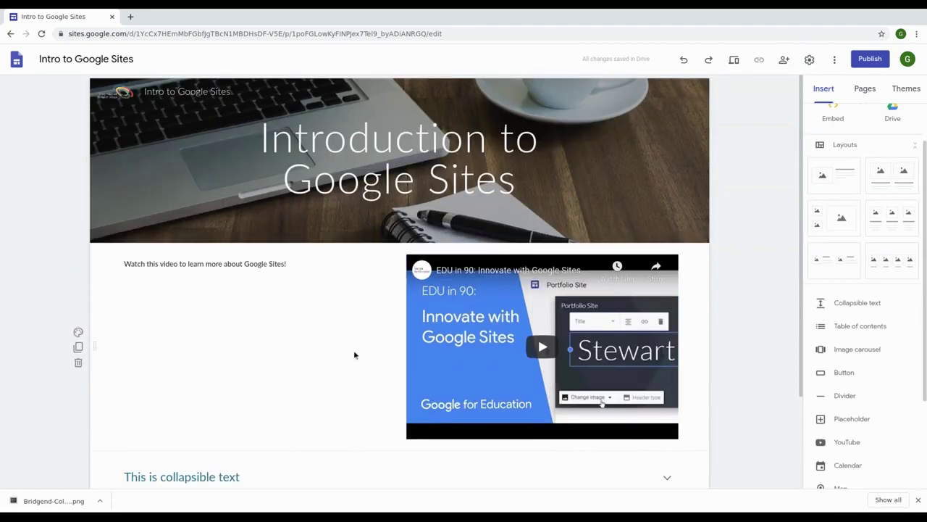
pyautogui.scroll(-2, 327, 395)
pyautogui.scroll(2, 350, 395)
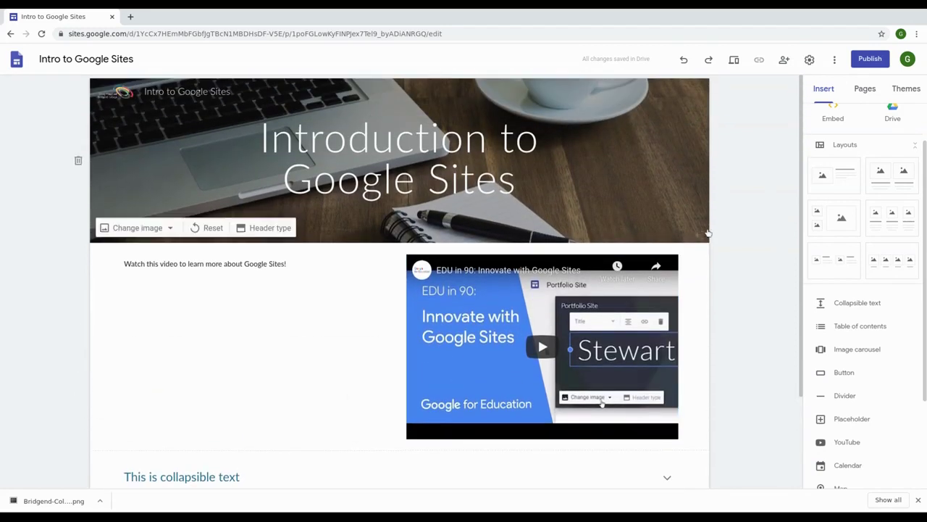
pyautogui.click(916, 500)
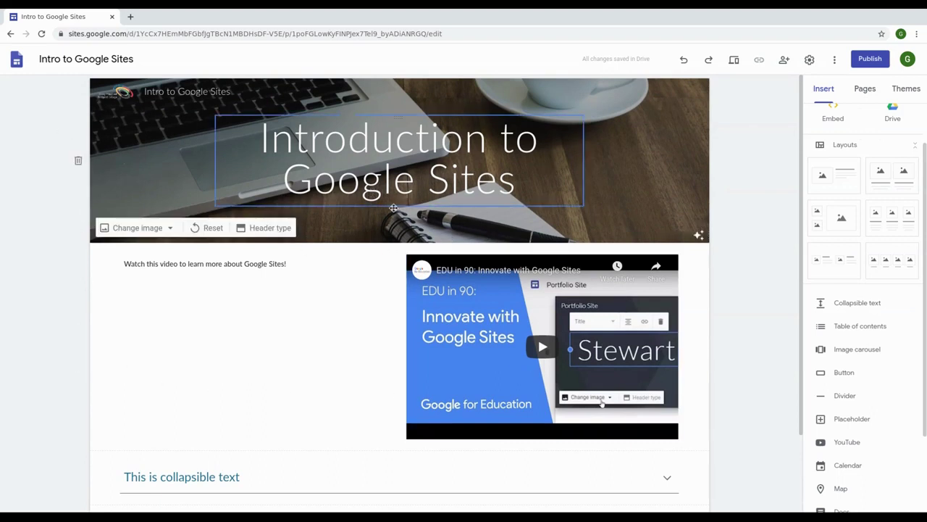
pyautogui.scroll(1, 273, 263)
pyautogui.scroll(-1, 343, 320)
pyautogui.scroll(1, 344, 321)
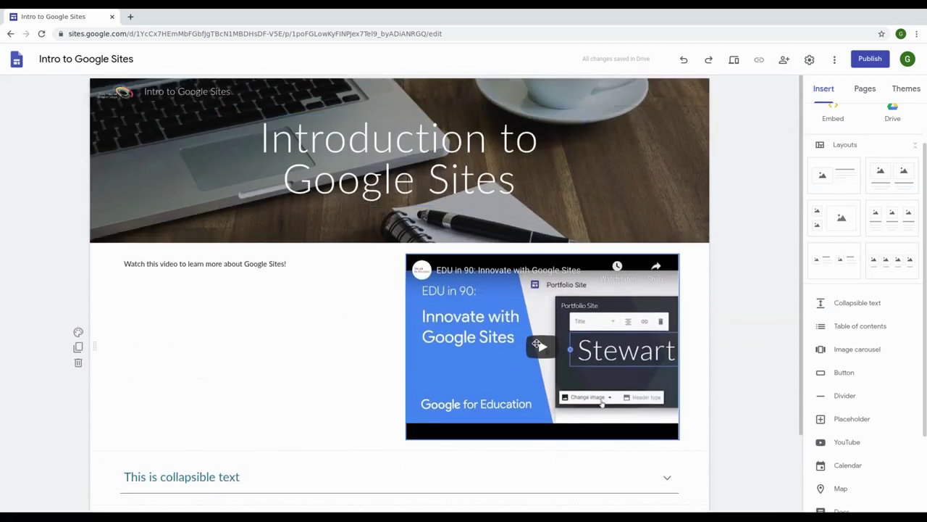
pyautogui.scroll(-1, 244, 405)
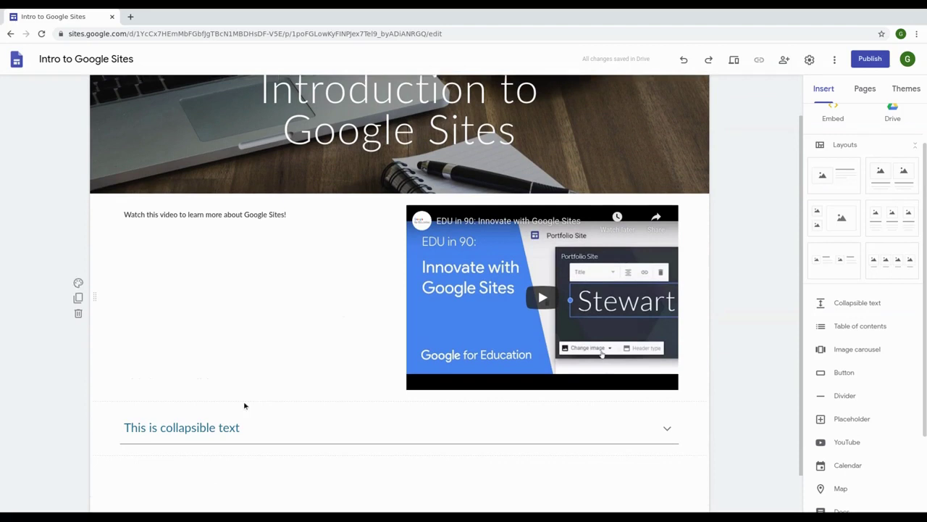
pyautogui.scroll(1, 513, 269)
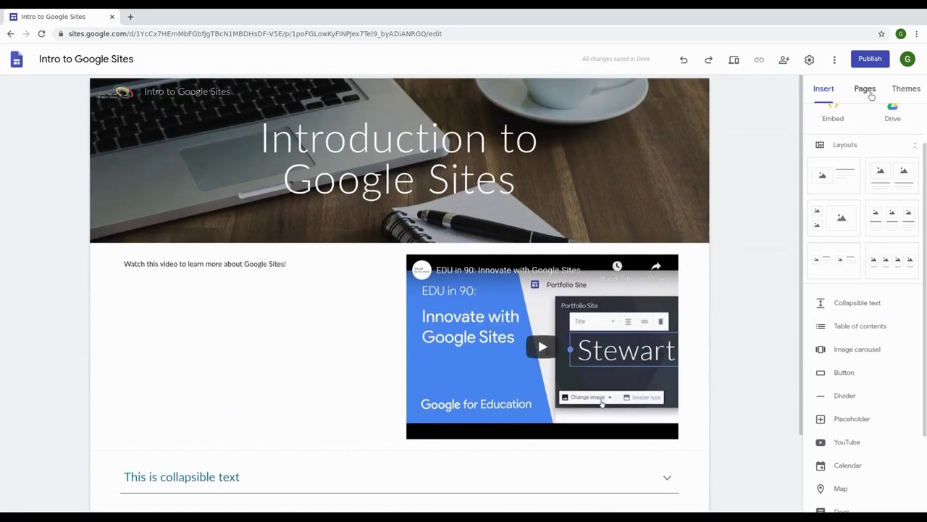
# Step: Add a new page named 'Advanced Google Sites' from the Pages list
pyautogui.click(871, 96)
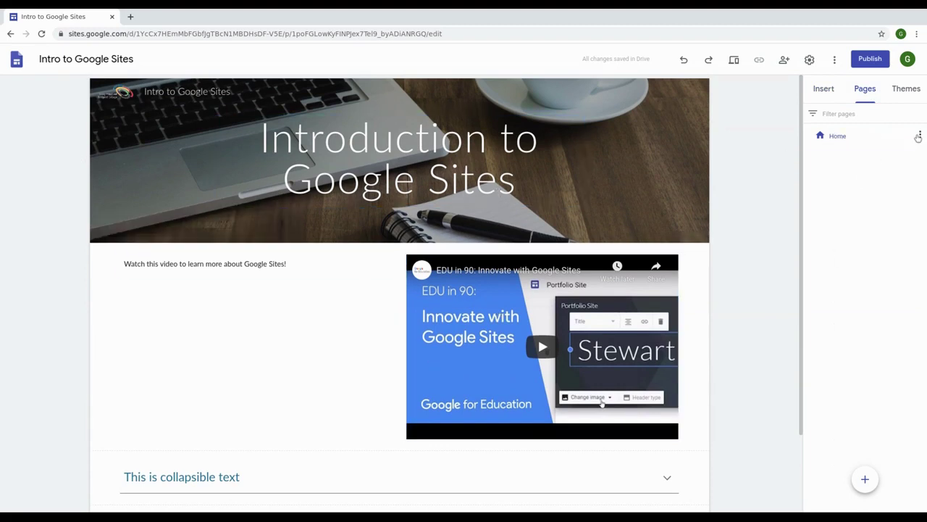
pyautogui.click(919, 135)
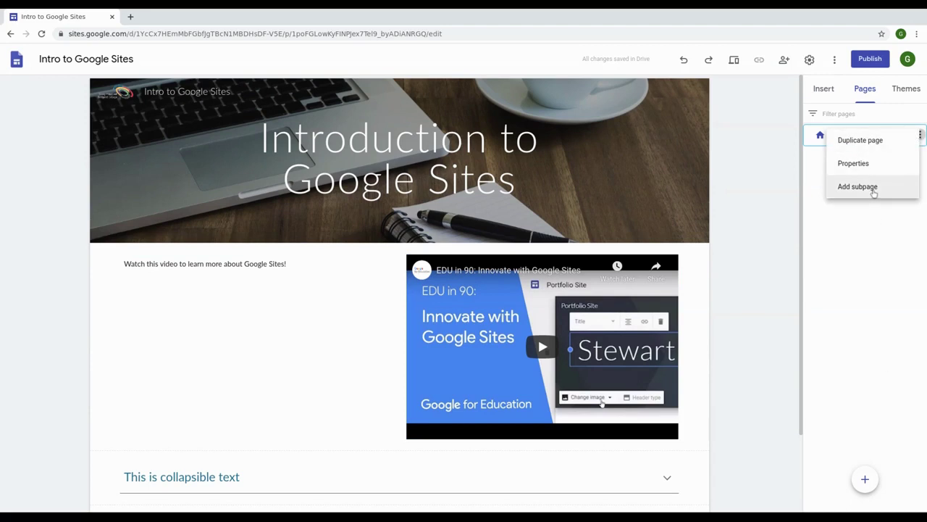
pyautogui.moveTo(866, 482)
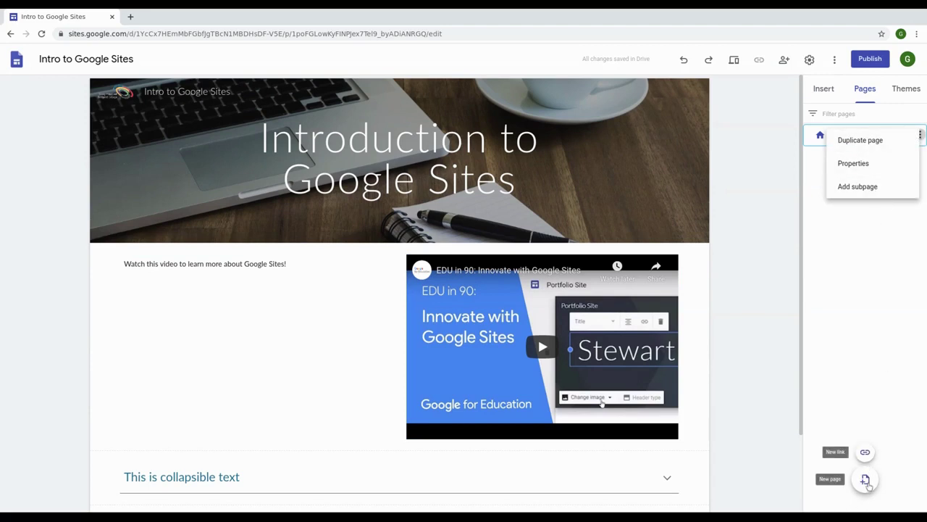
pyautogui.click(882, 333)
pyautogui.click(865, 479)
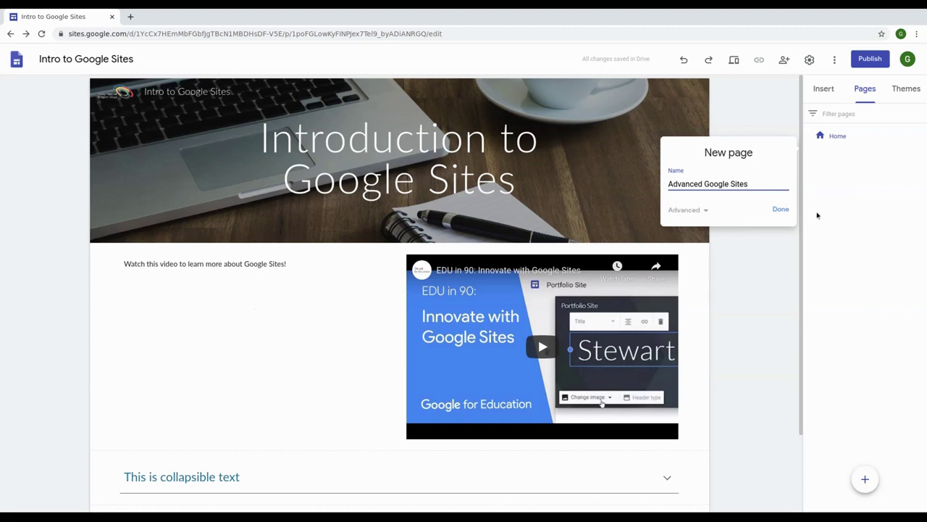
pyautogui.click(781, 209)
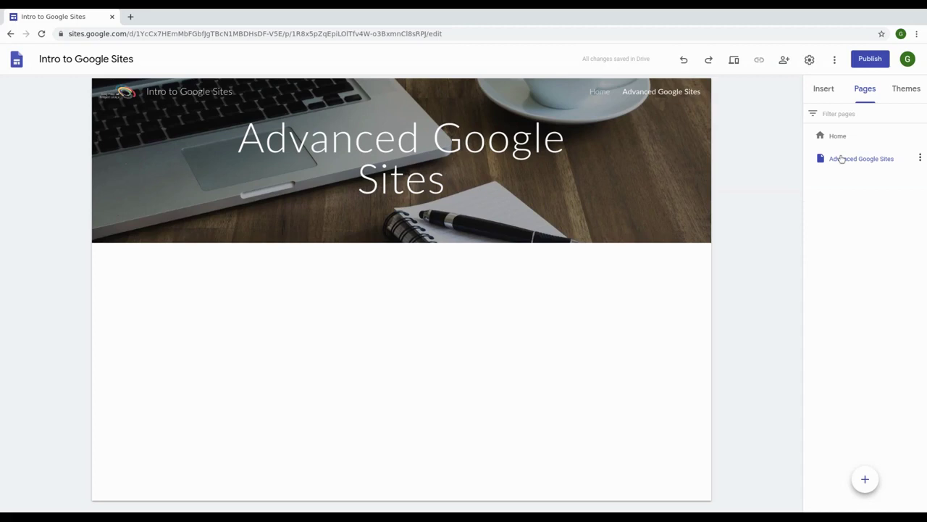
# Step: Preview the Advanced Google Sites page and go back to Home
pyautogui.click(595, 93)
pyautogui.scroll(-2, 471, 338)
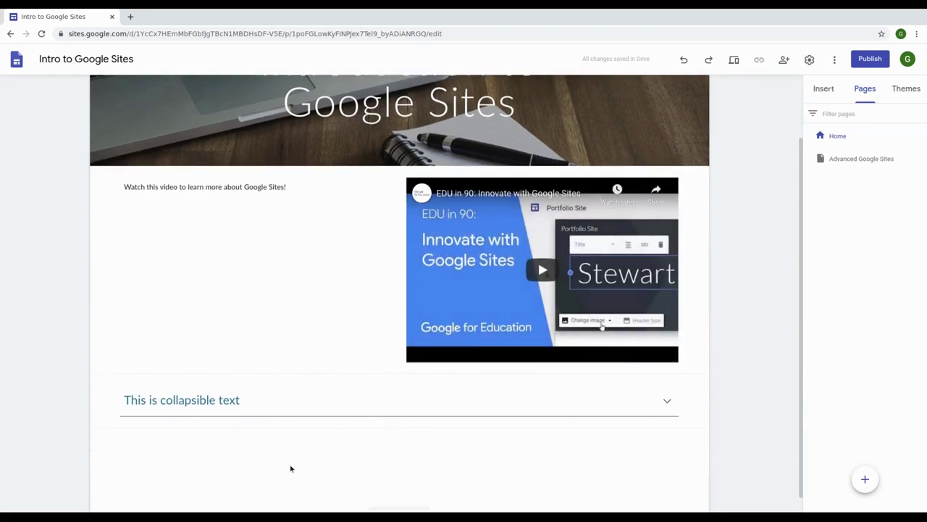
pyautogui.scroll(2, 406, 430)
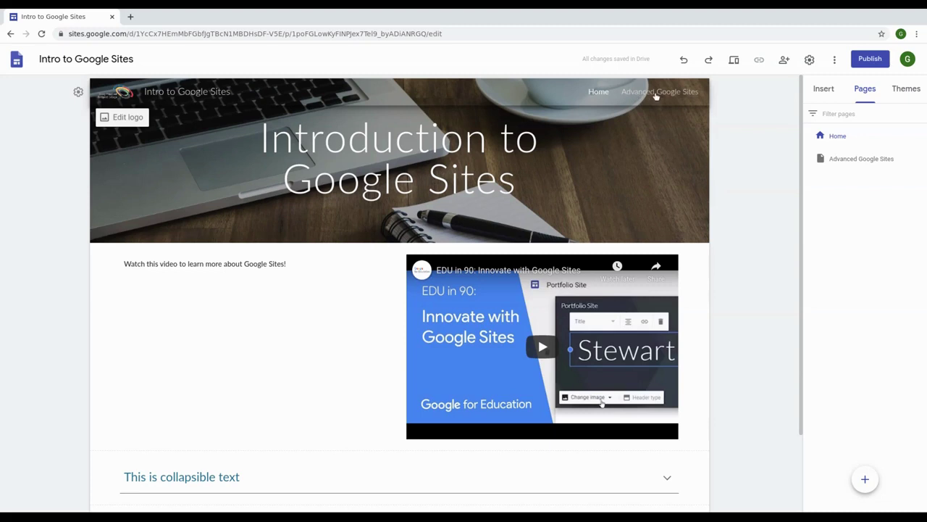
pyautogui.click(656, 93)
pyautogui.click(600, 93)
pyautogui.scroll(-2, 580, 318)
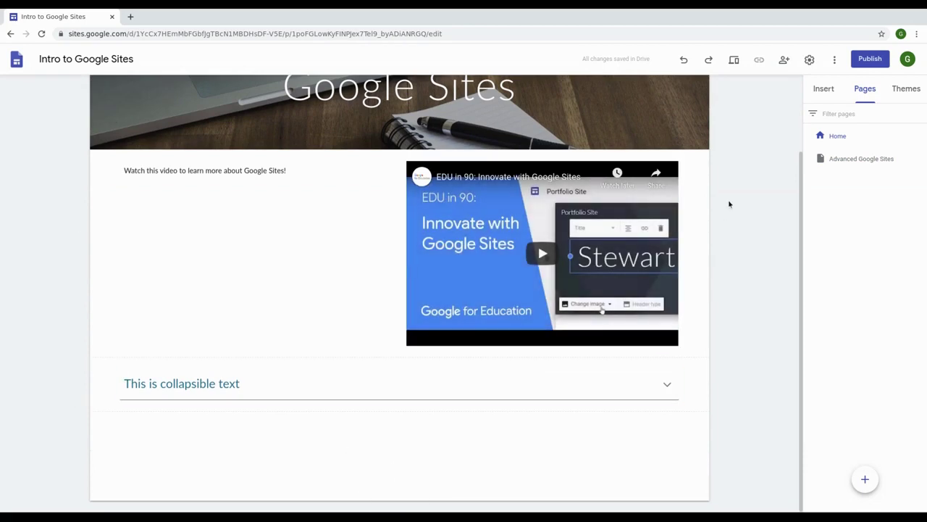
# Step: Insert a 'Go to the advanced page' button linked to Advanced Google Sites, below the collapsible text
pyautogui.click(833, 88)
pyautogui.scroll(-1, 838, 304)
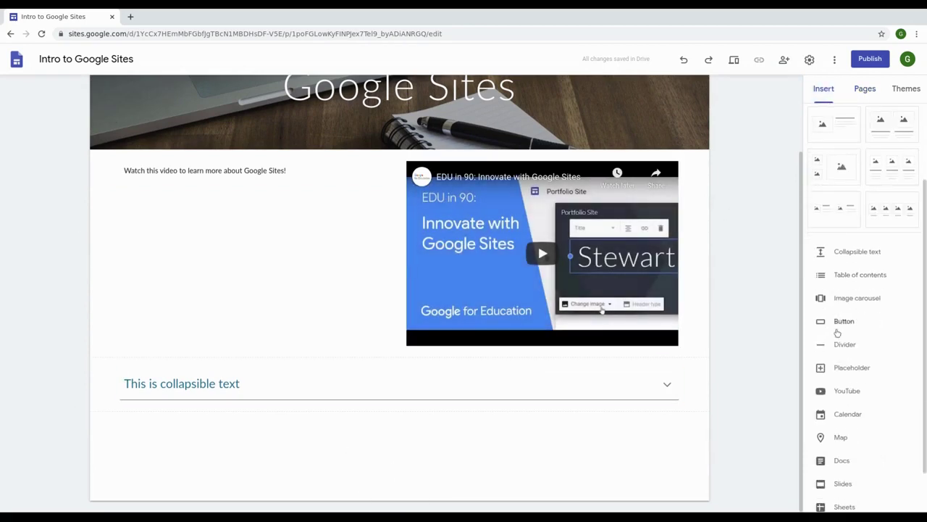
pyautogui.click(841, 322)
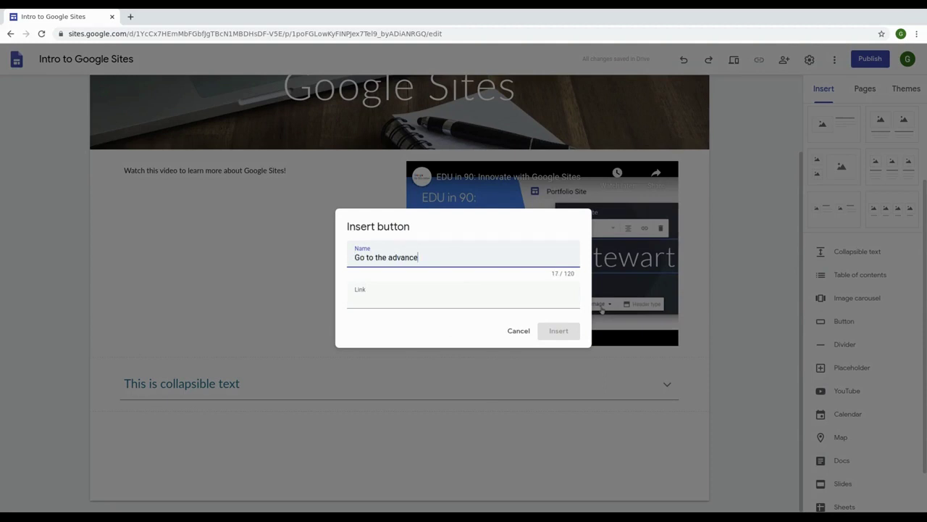
pyautogui.write('Go to the advanced page')
pyautogui.click(442, 297)
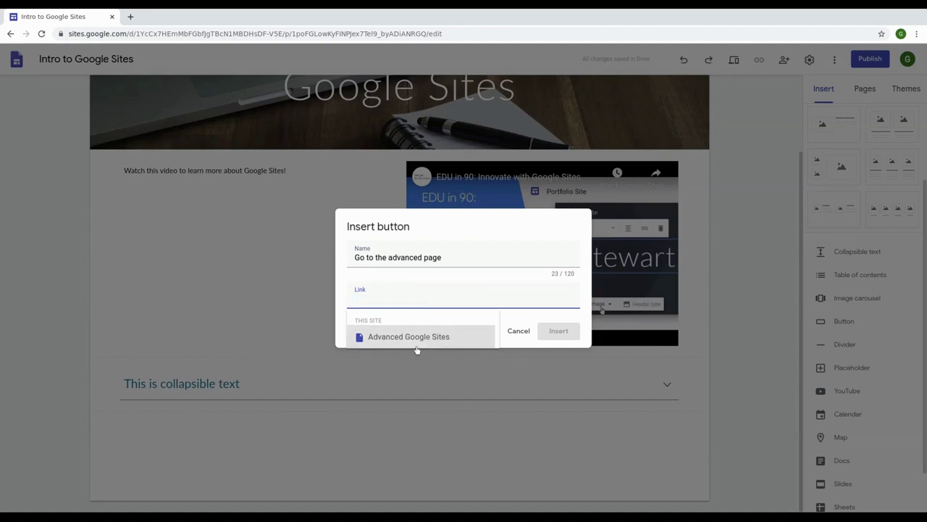
pyautogui.click(416, 337)
pyautogui.click(556, 330)
pyautogui.moveTo(160, 388); pyautogui.dragTo(373, 457)
# Step: Center the button on the page and widen it so its full label shows
pyautogui.click(312, 338)
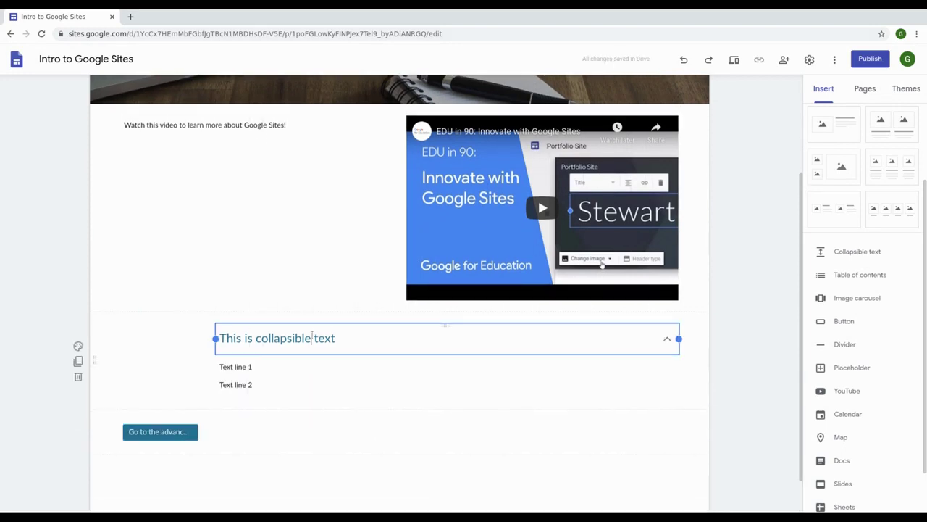
pyautogui.moveTo(160, 432); pyautogui.dragTo(397, 436)
pyautogui.click(433, 388)
pyautogui.moveTo(437, 389); pyautogui.dragTo(488, 388)
pyautogui.moveTo(360, 389); pyautogui.dragTo(376, 414)
# Step: Review the Home page to confirm the button sits below the collapsible text
pyautogui.scroll(3, 470, 434)
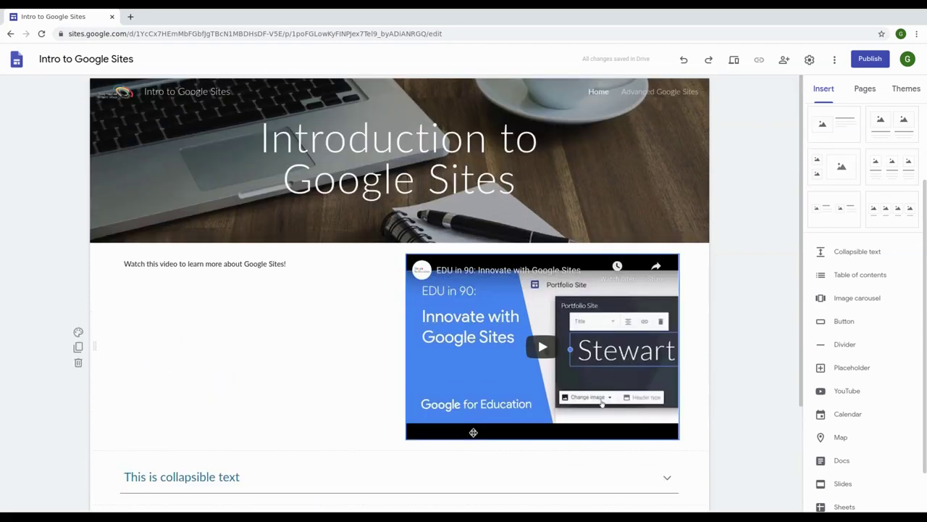
pyautogui.scroll(-1, 862, 326)
pyautogui.scroll(-2, 380, 277)
pyautogui.scroll(2, 386, 337)
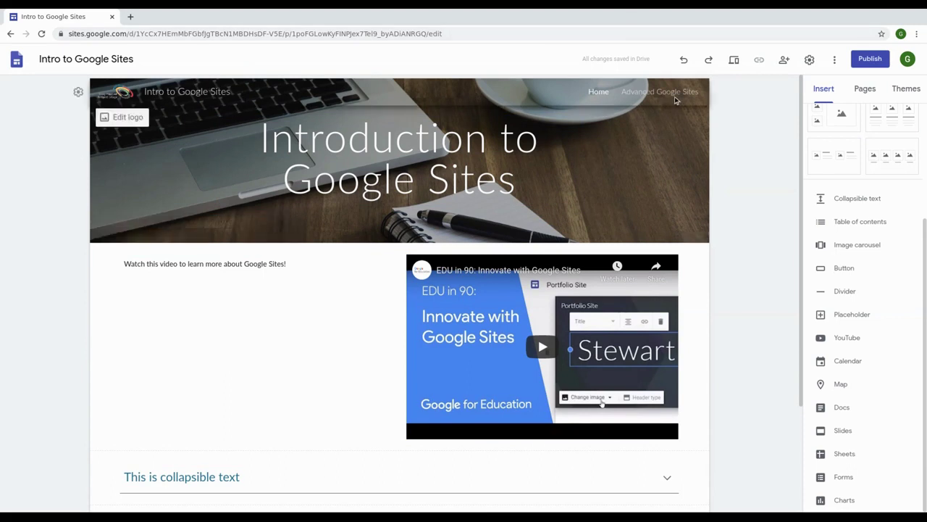
pyautogui.scroll(-2, 279, 339)
pyautogui.click(652, 342)
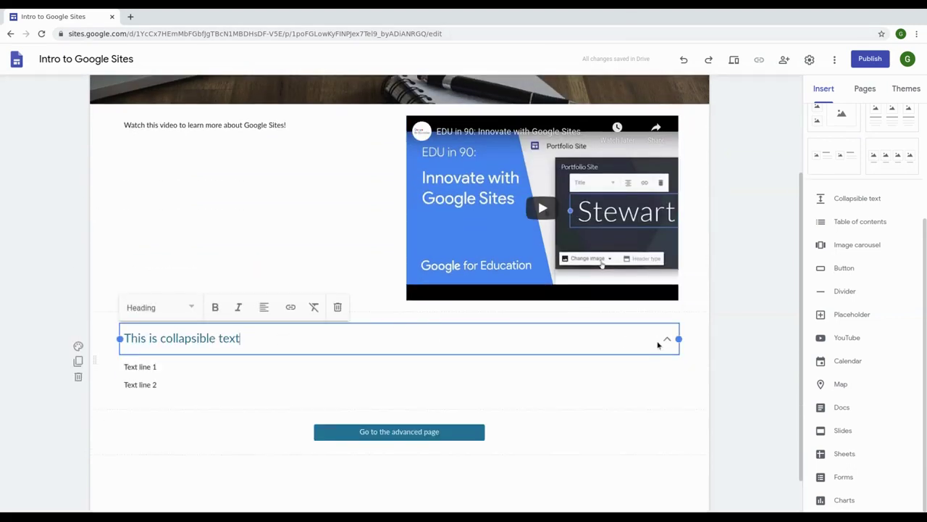
pyautogui.click(620, 433)
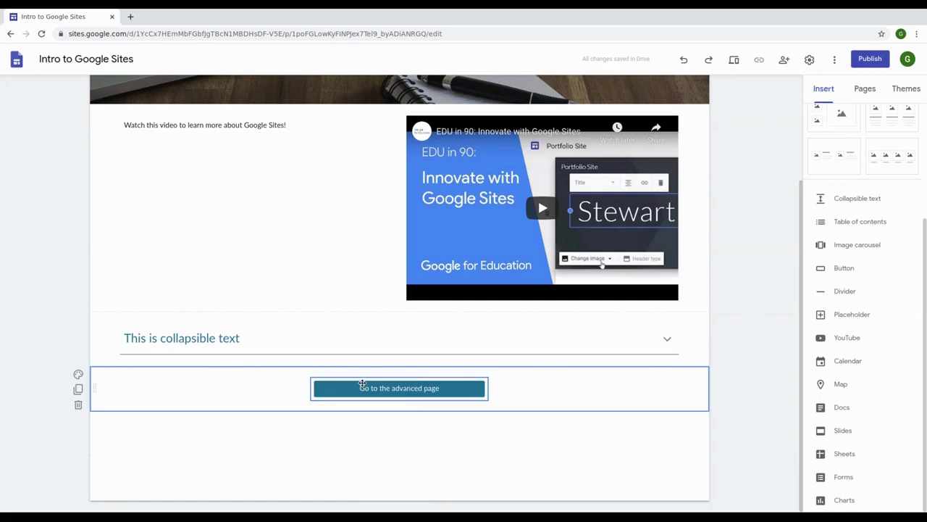
pyautogui.scroll(2, 443, 413)
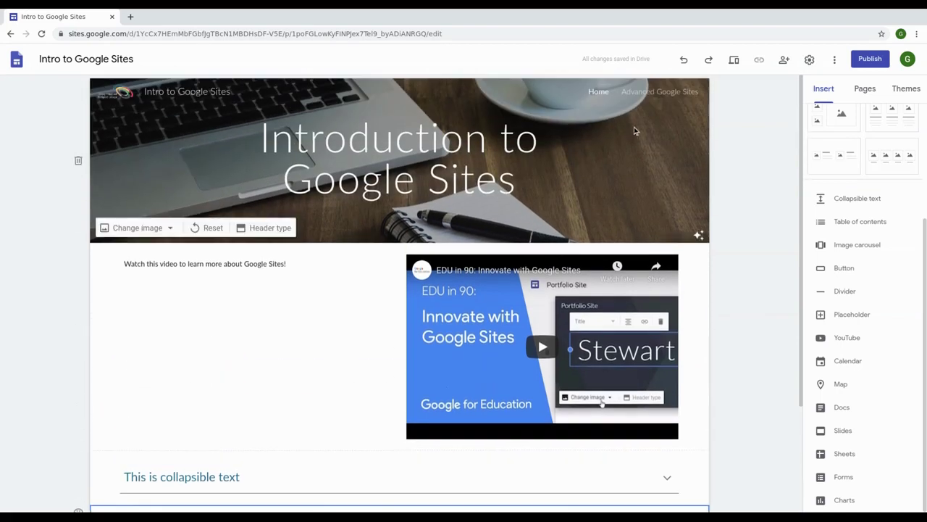
pyautogui.scroll(-2, 581, 356)
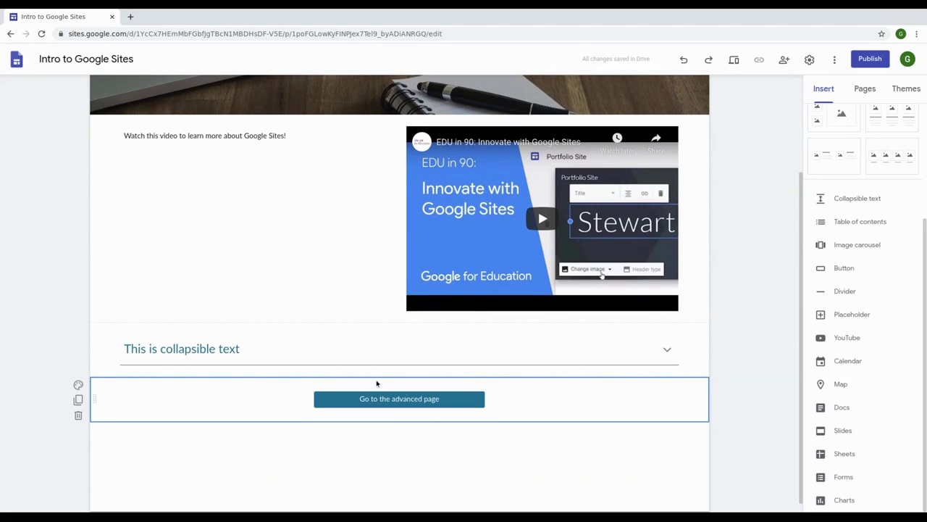
pyautogui.scroll(2, 254, 347)
pyautogui.scroll(-2, 435, 399)
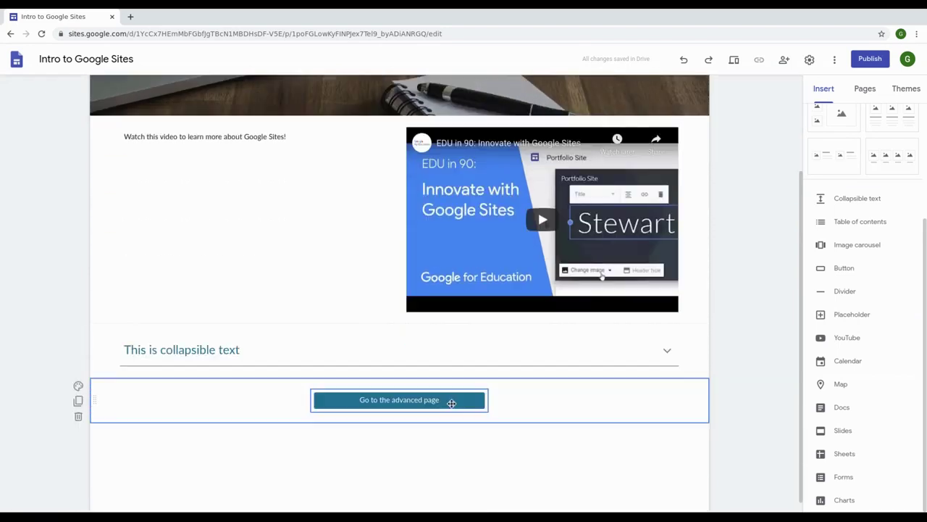
pyautogui.scroll(2, 308, 416)
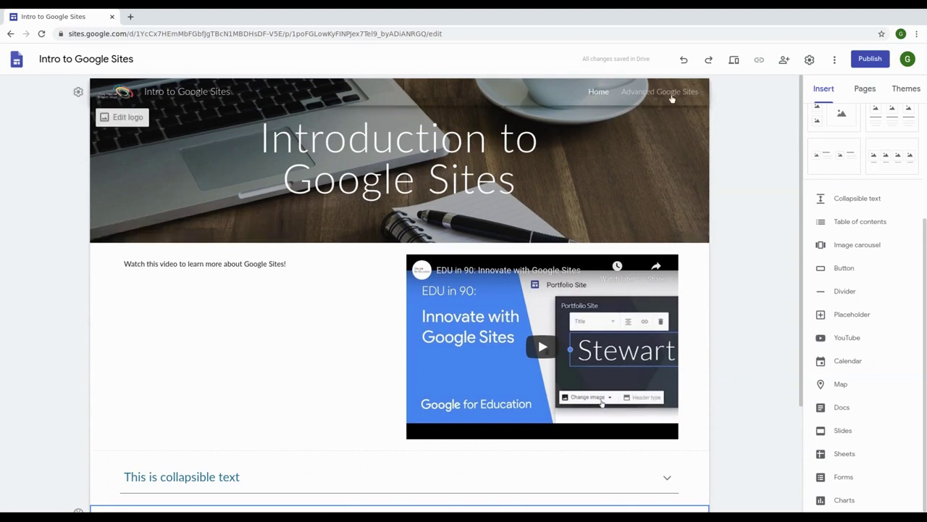
# Step: Paste the button onto the Advanced Google Sites page, relabel it 'Go to the Home page', and link it to Home
pyautogui.click(662, 91)
pyautogui.hotkey('ctrl', 'v')
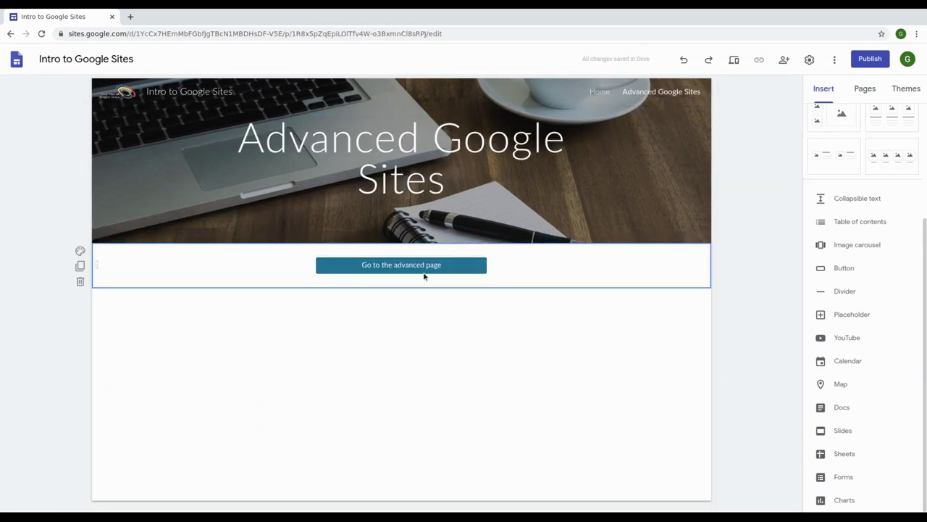
pyautogui.doubleClick(391, 272)
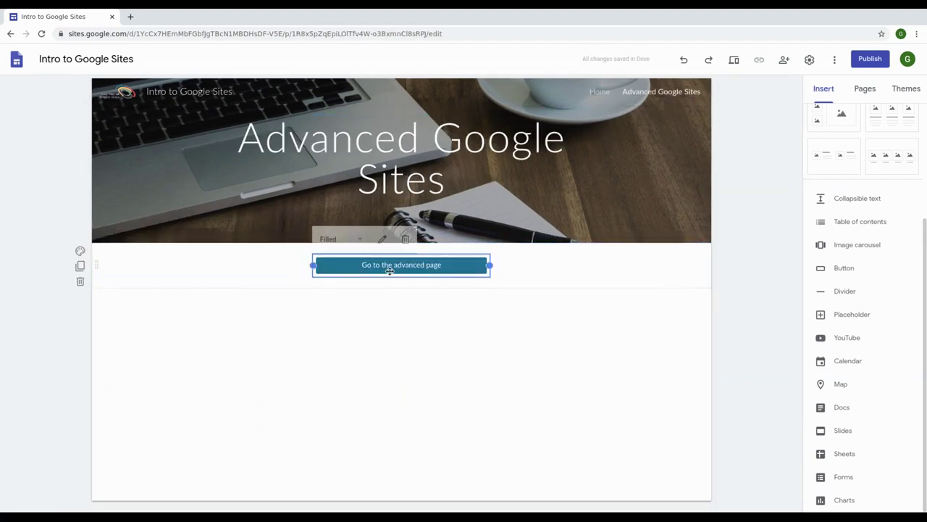
pyautogui.moveTo(461, 261); pyautogui.dragTo(388, 260)
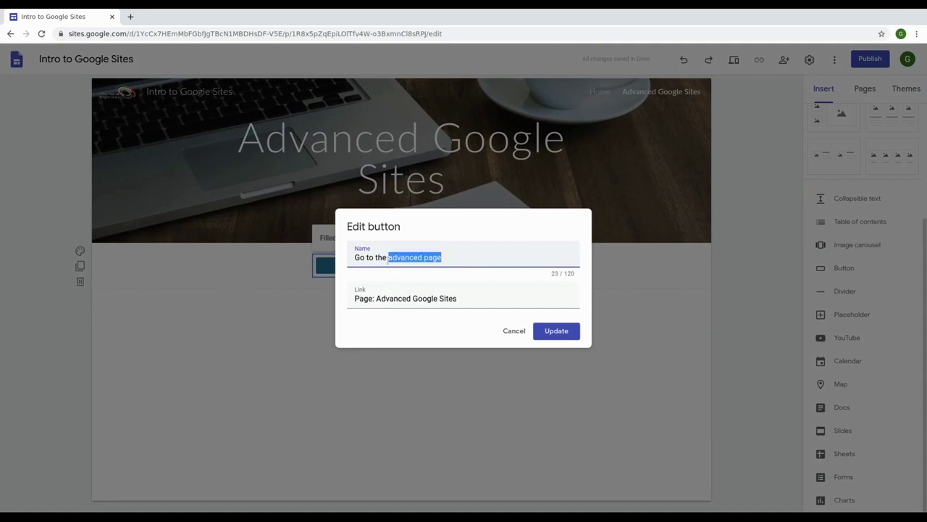
pyautogui.write('Home')
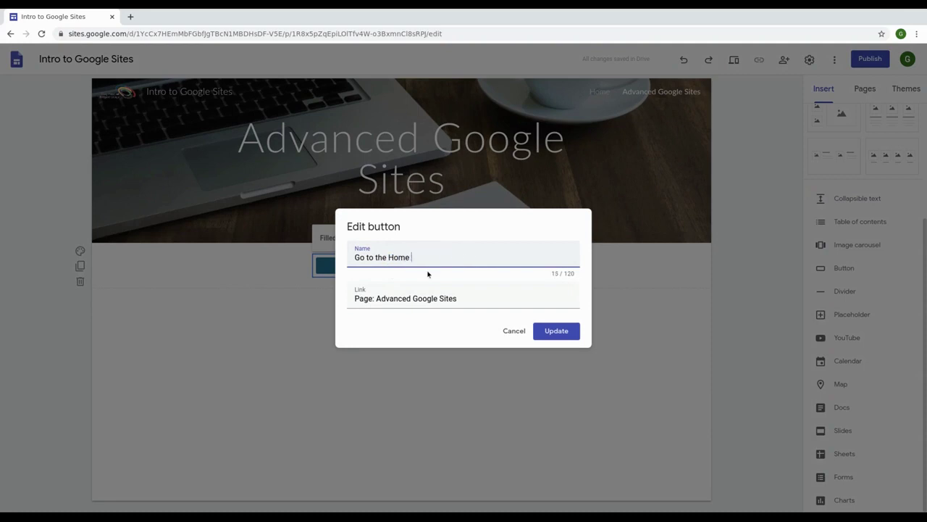
pyautogui.write(' page')
pyautogui.press('Tab')
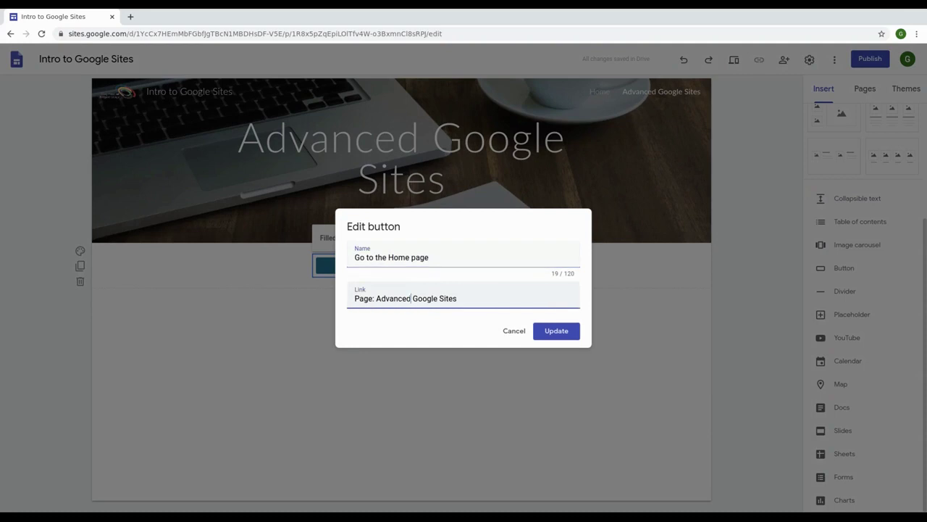
pyautogui.press('BackSpace')
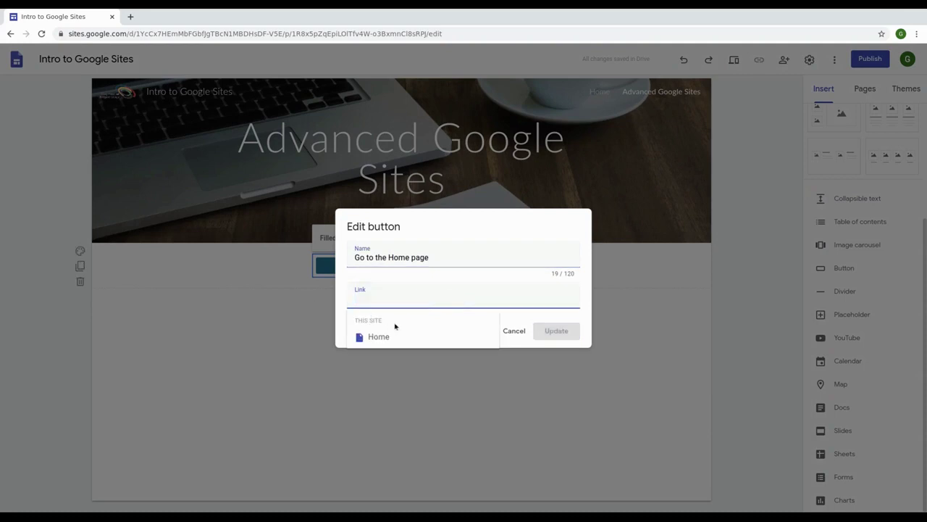
pyautogui.click(433, 345)
pyautogui.click(556, 331)
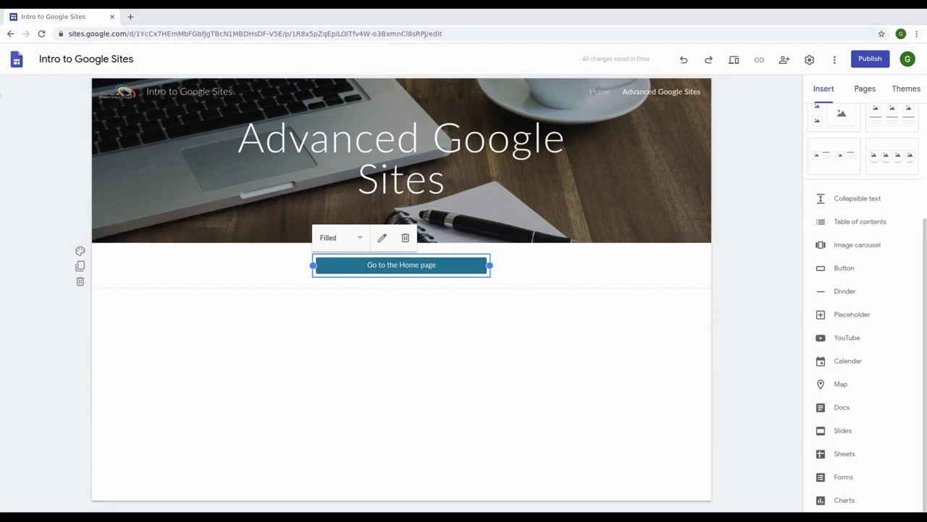
pyautogui.click(606, 202)
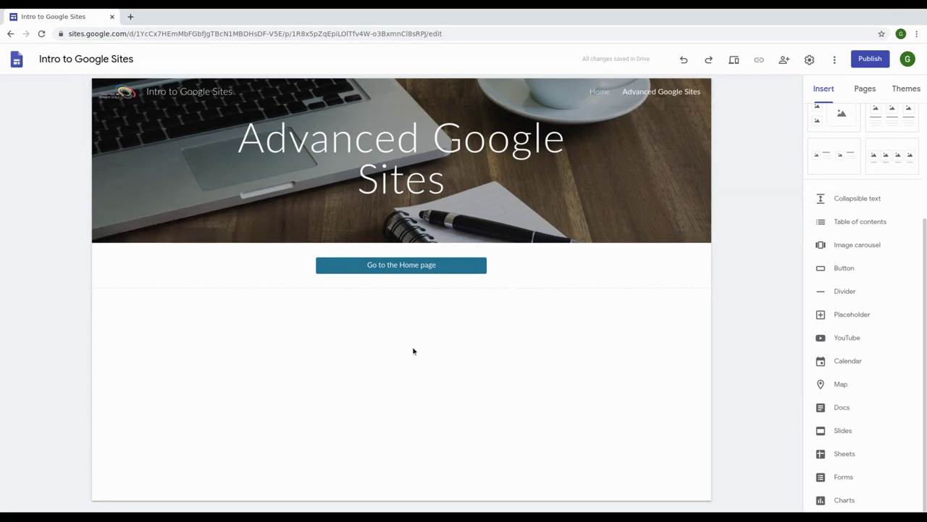
# Step: On the Home page, try the Title only and Large banner header types, then choose Cover
pyautogui.click(603, 94)
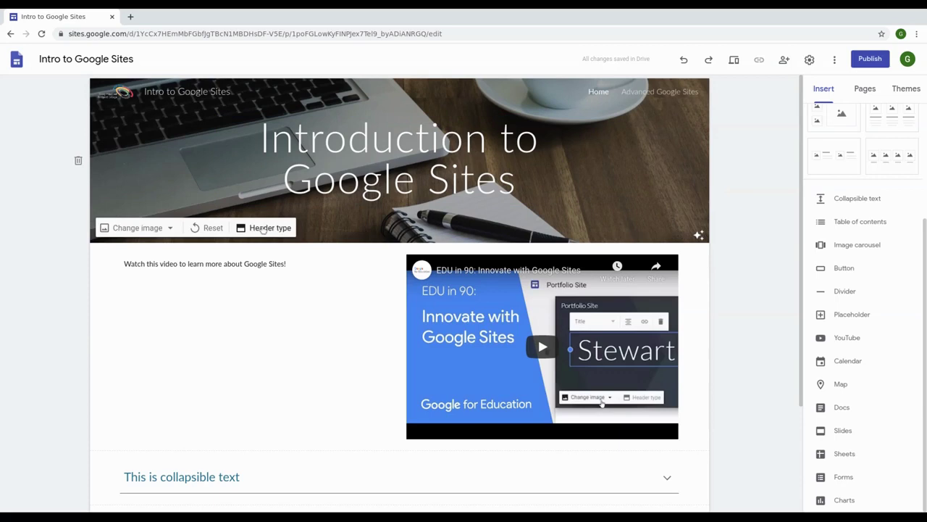
pyautogui.click(269, 229)
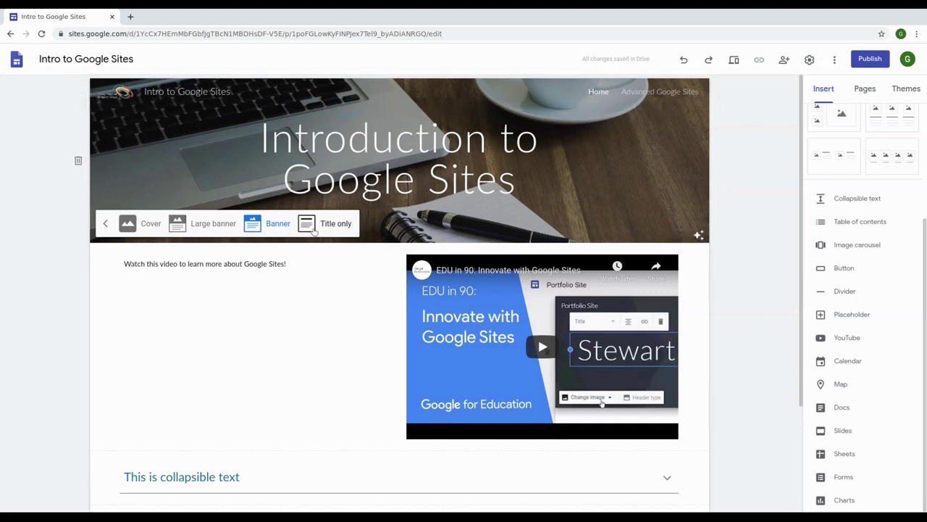
pyautogui.click(324, 230)
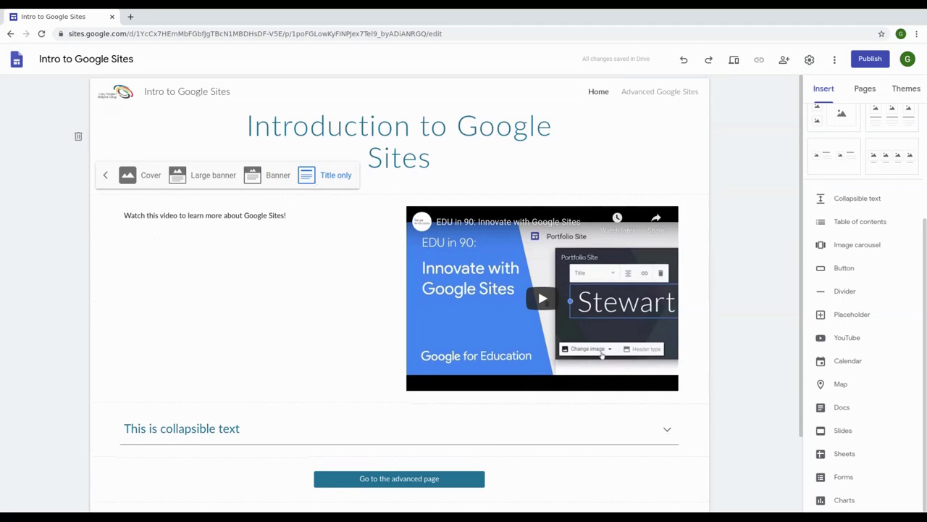
pyautogui.click(213, 176)
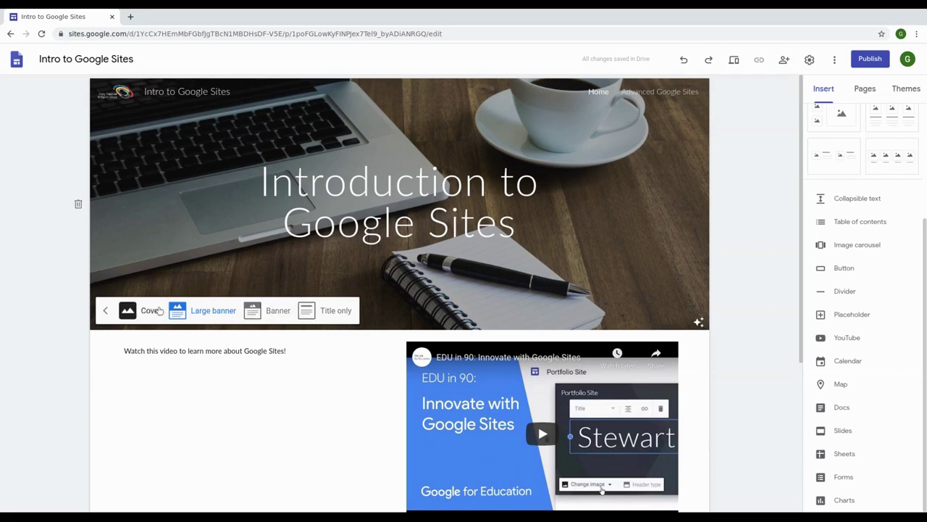
pyautogui.click(159, 310)
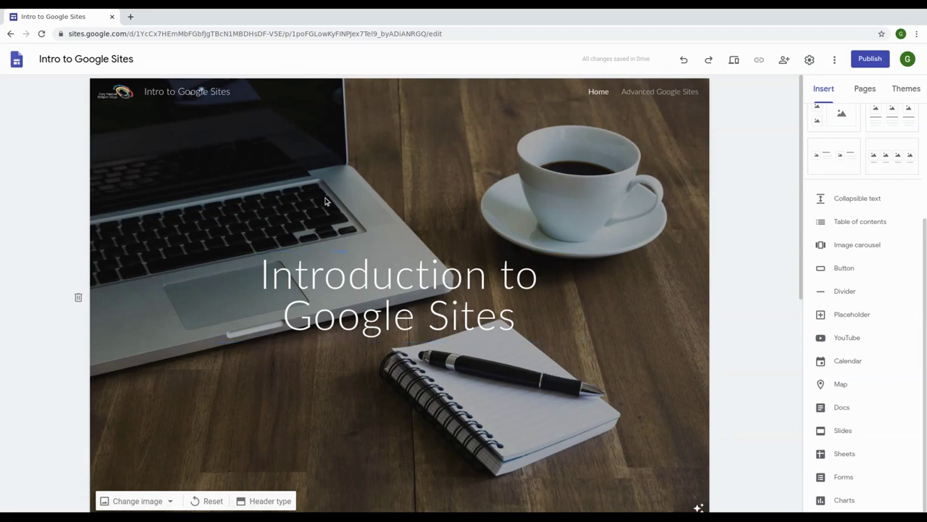
# Step: Change the Home page header from Cover to the shorter Banner type
pyautogui.scroll(-1, 325, 201)
pyautogui.scroll(1, 341, 239)
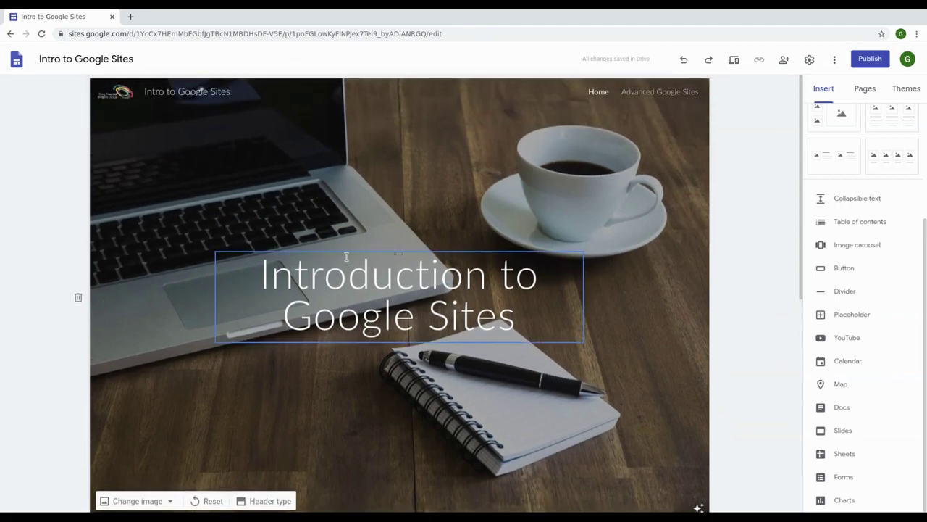
pyautogui.scroll(-1, 348, 391)
pyautogui.scroll(1, 348, 387)
pyautogui.click(247, 500)
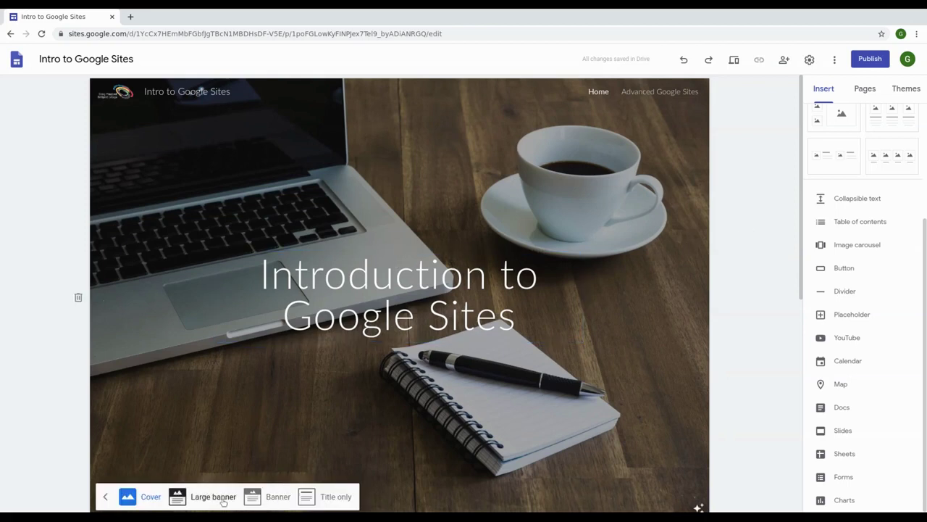
pyautogui.click(272, 497)
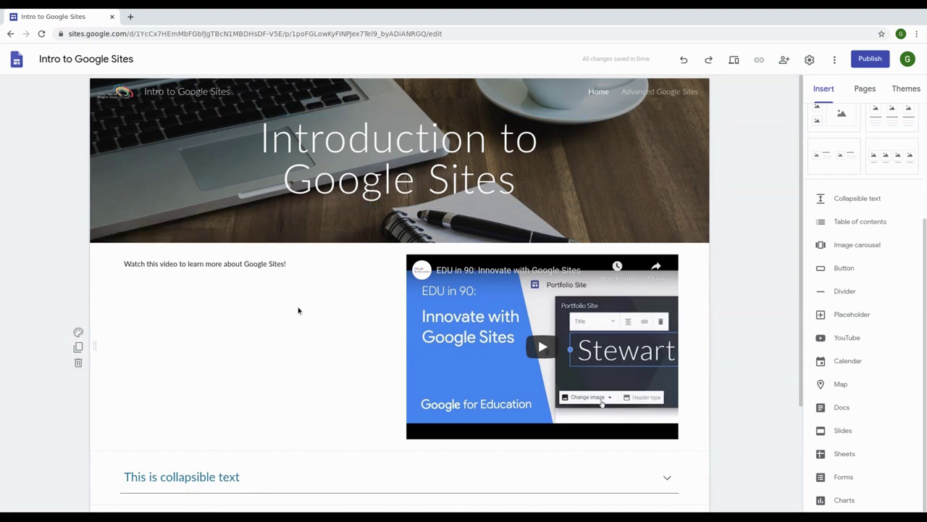
pyautogui.scroll(-2, 286, 301)
pyautogui.scroll(2, 275, 405)
# Step: Apply the Aristotle theme, switching the header to Title only and then back to Banner
pyautogui.click(910, 92)
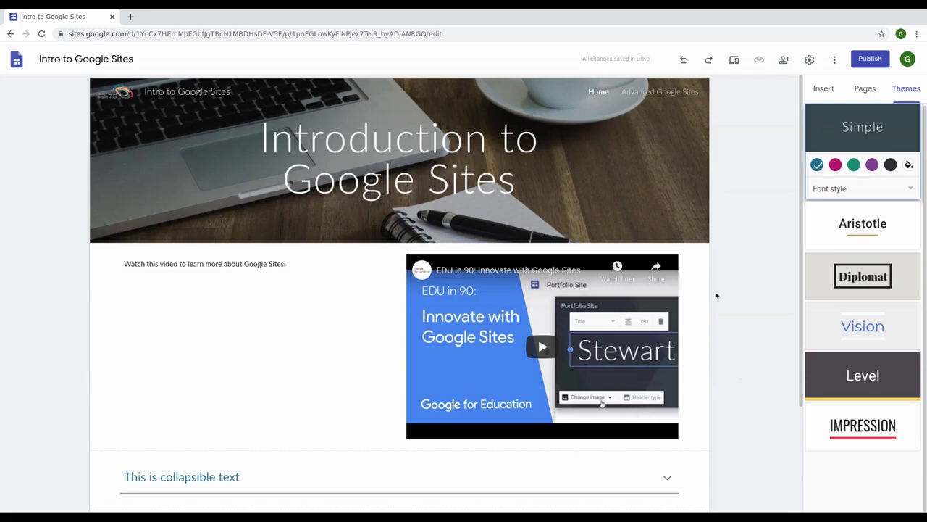
pyautogui.click(863, 217)
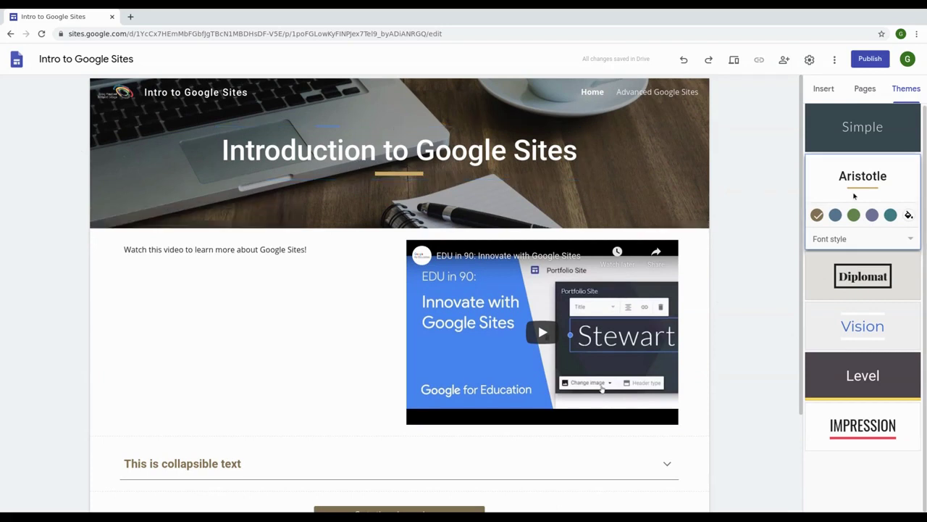
pyautogui.click(268, 213)
pyautogui.click(319, 210)
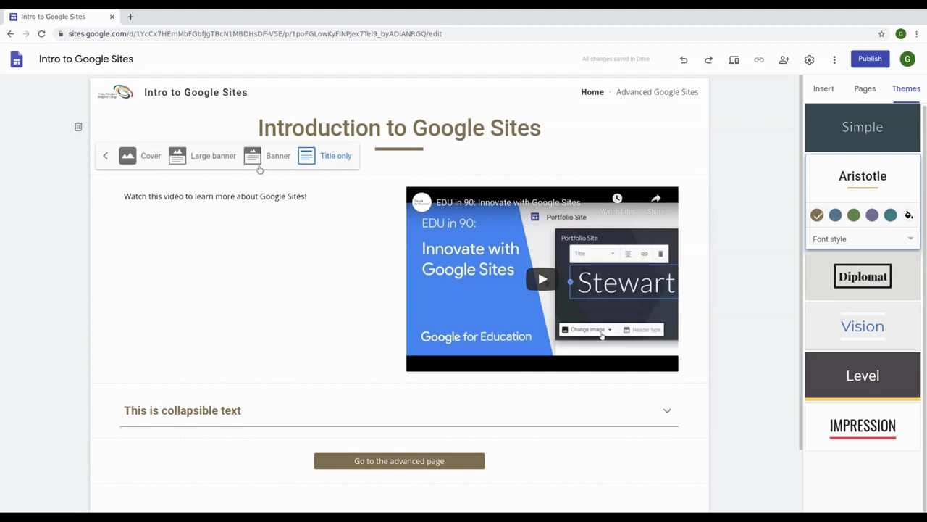
pyautogui.click(268, 155)
# Step: Compare teal and purple colours and the Diplomat, Vision, Level and Impression themes, settling on blue Aristotle
pyautogui.click(890, 217)
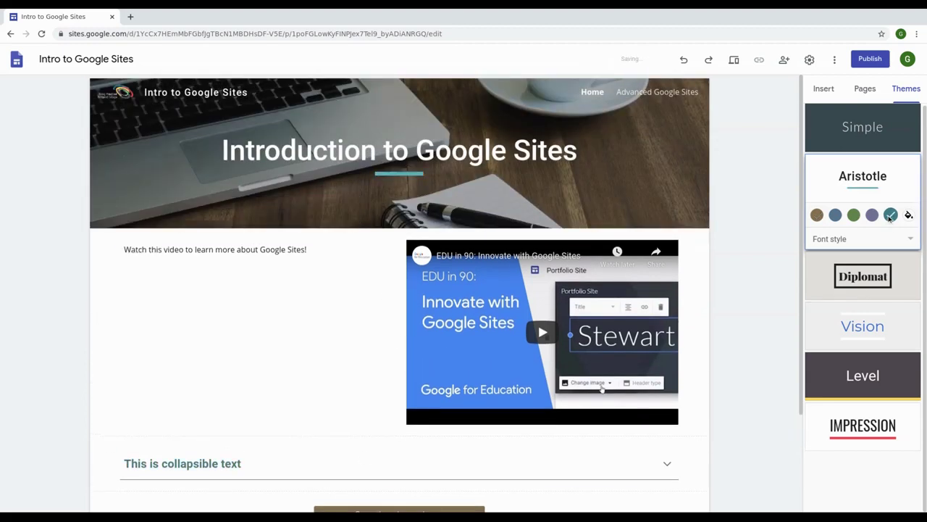
pyautogui.click(872, 216)
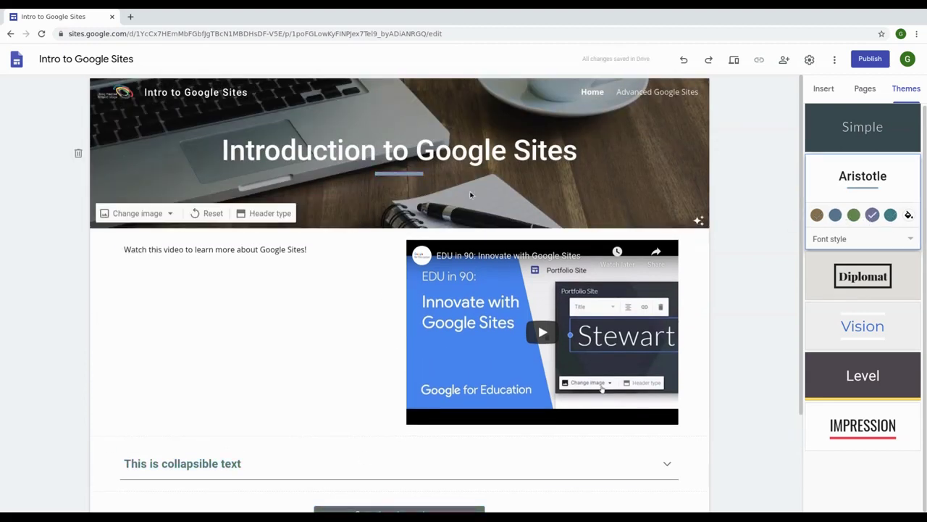
pyautogui.click(873, 282)
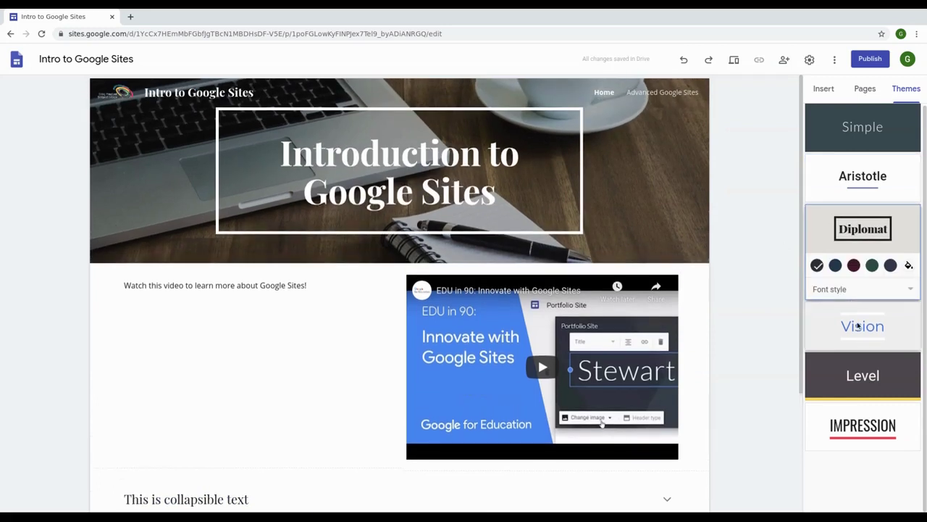
pyautogui.click(858, 326)
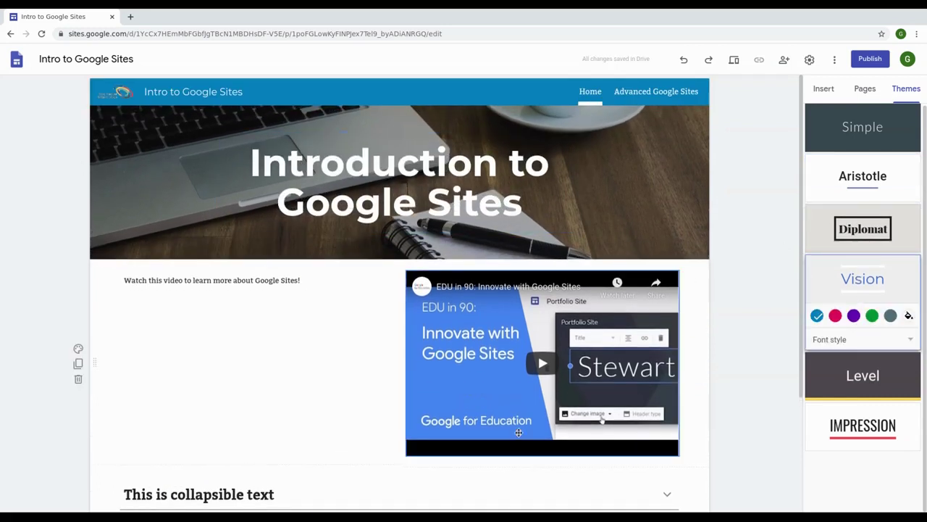
pyautogui.click(844, 386)
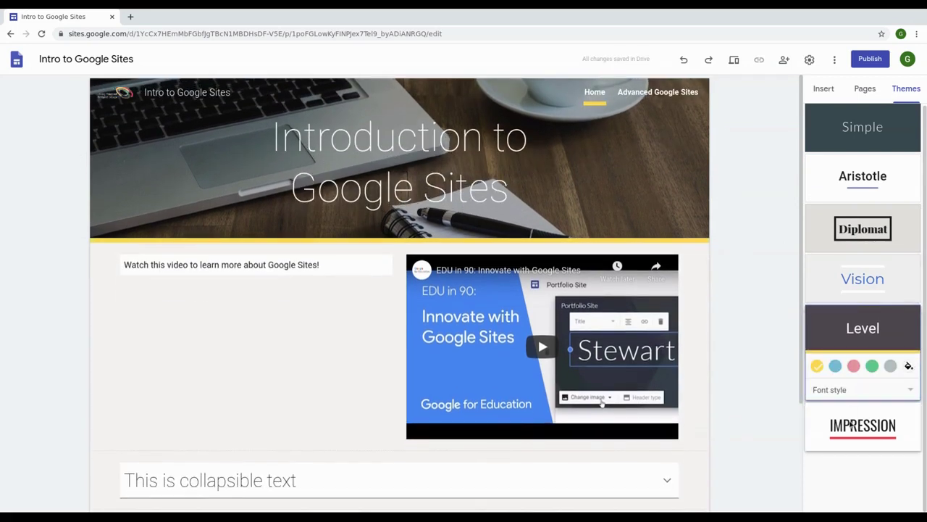
pyautogui.click(848, 426)
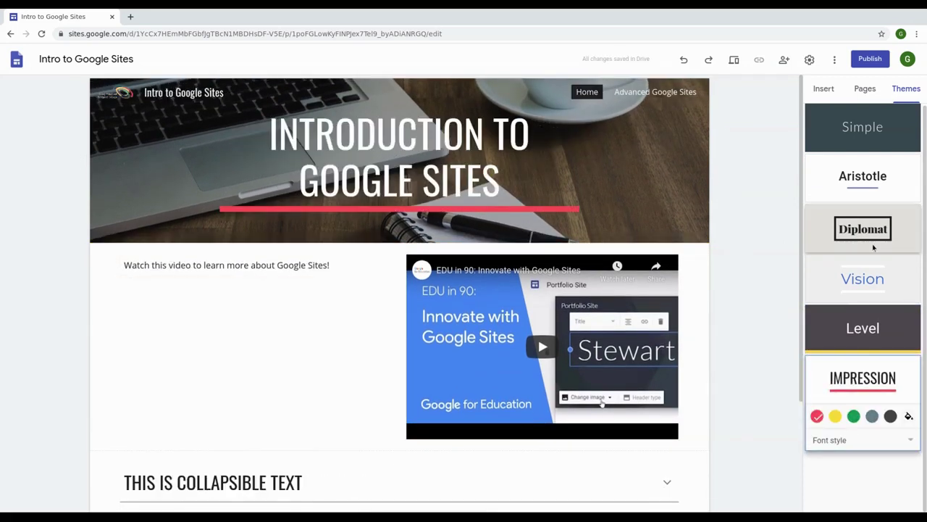
pyautogui.click(862, 229)
pyautogui.click(862, 185)
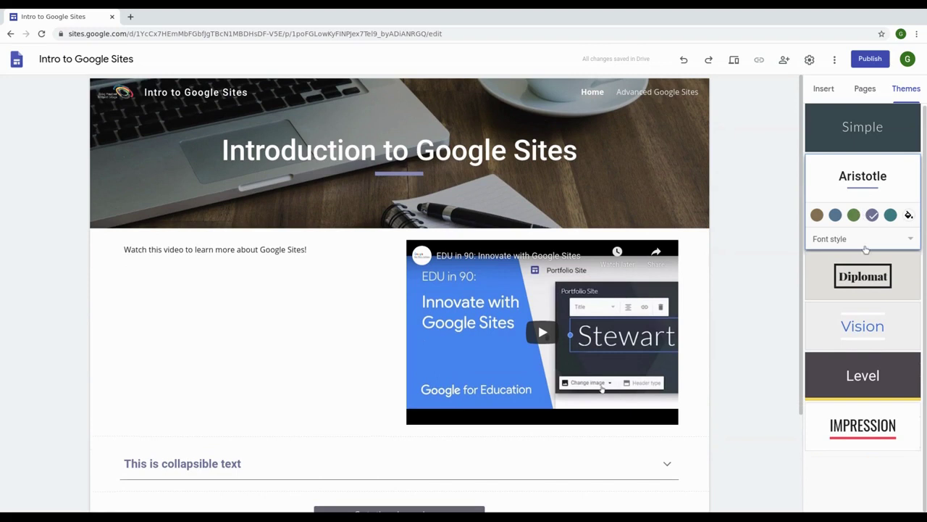
pyautogui.click(836, 215)
# Step: Change the 'Go to the advanced page' button's style to Outlined
pyautogui.scroll(-1, 556, 356)
pyautogui.scroll(-1, 500, 385)
pyautogui.scroll(2, 501, 384)
pyautogui.scroll(-1, 508, 384)
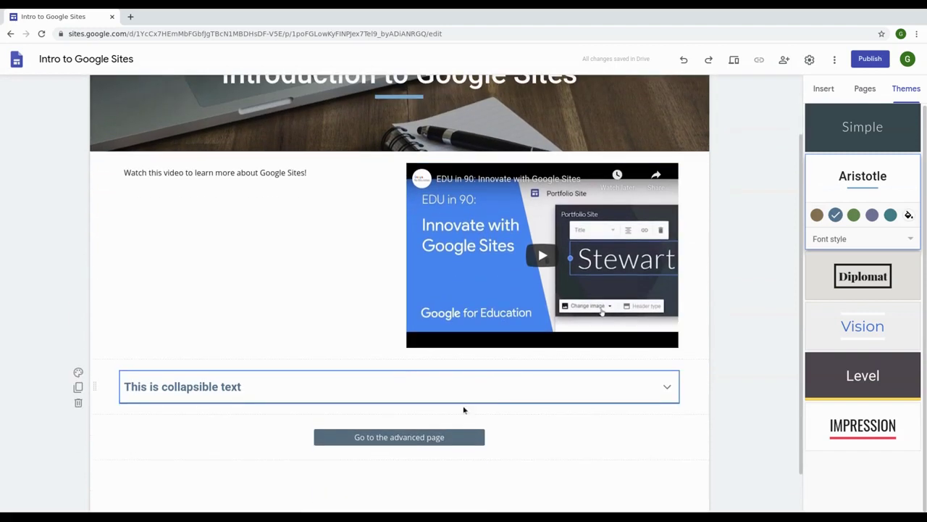
pyautogui.click(434, 437)
pyautogui.click(354, 414)
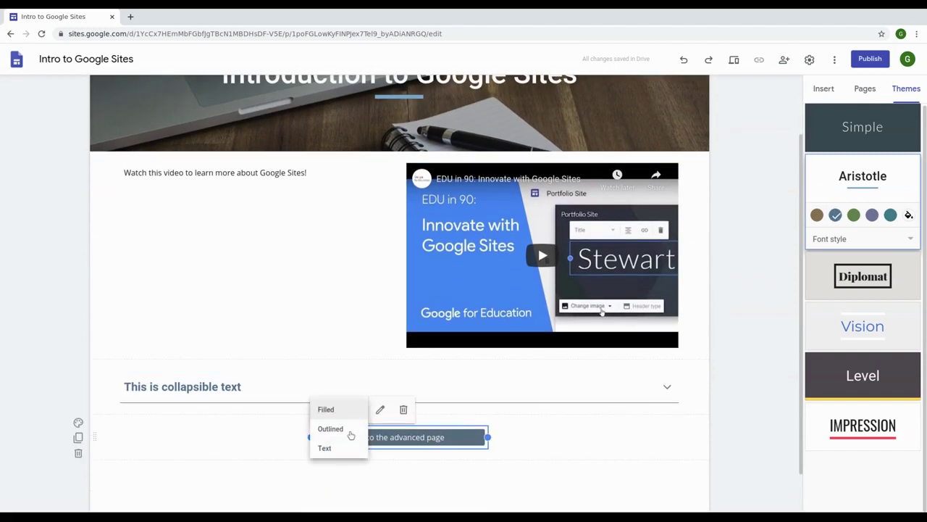
pyautogui.click(331, 428)
pyautogui.click(470, 406)
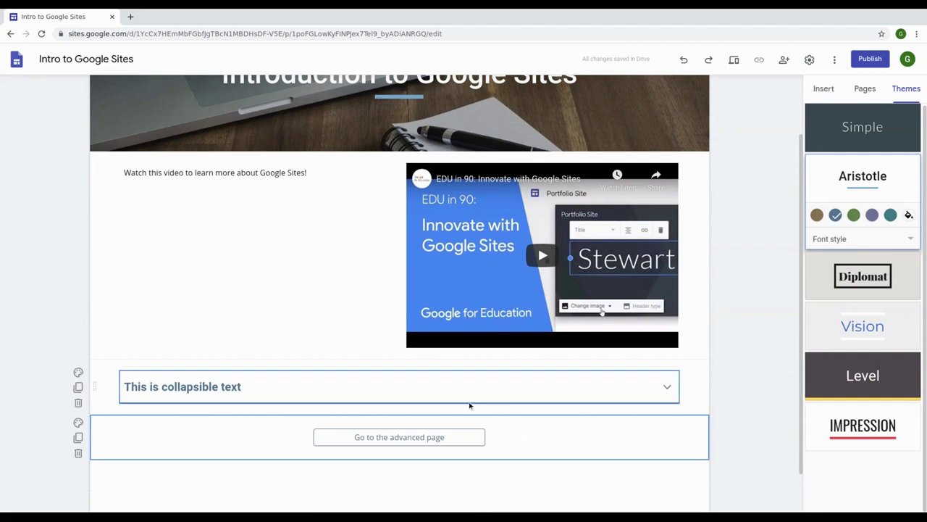
pyautogui.click(864, 89)
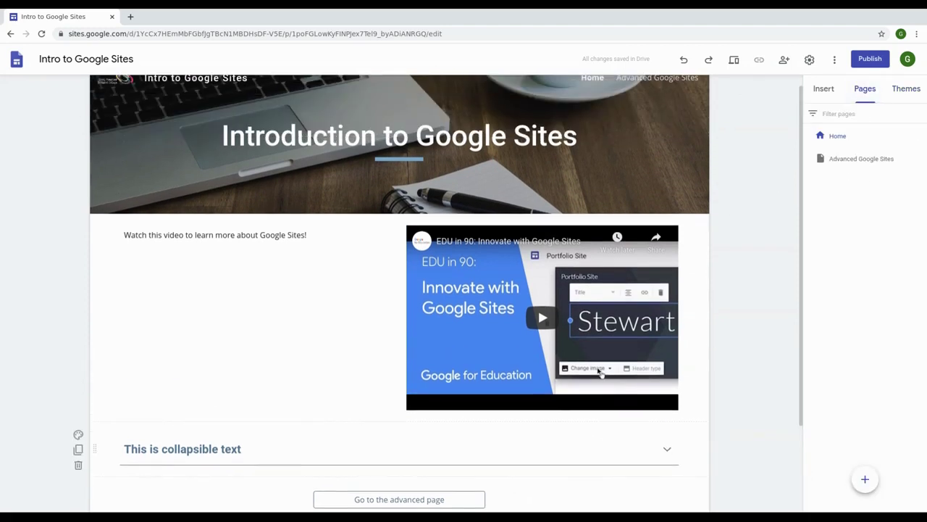
# Step: Add a subpage named 'Changing the Theme' under the Home page
pyautogui.click(920, 135)
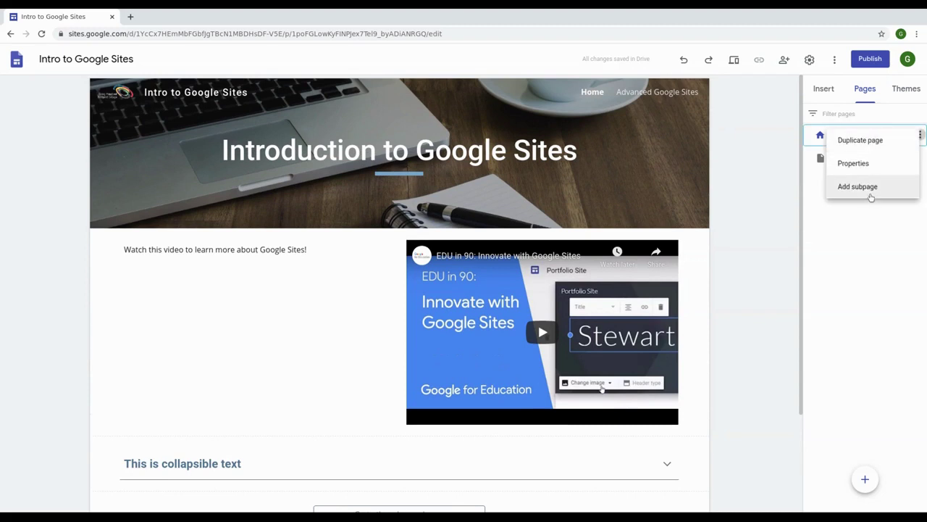
pyautogui.click(869, 194)
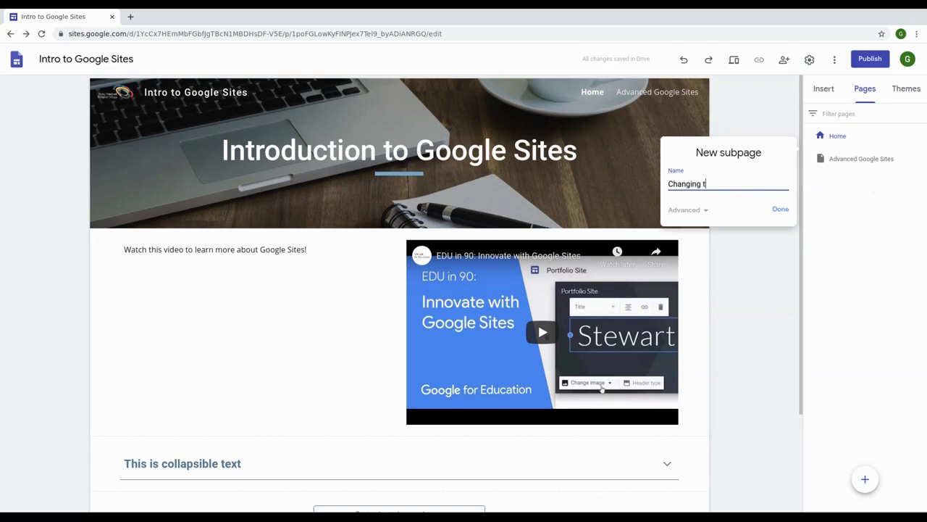
pyautogui.click(781, 210)
pyautogui.moveTo(598, 92)
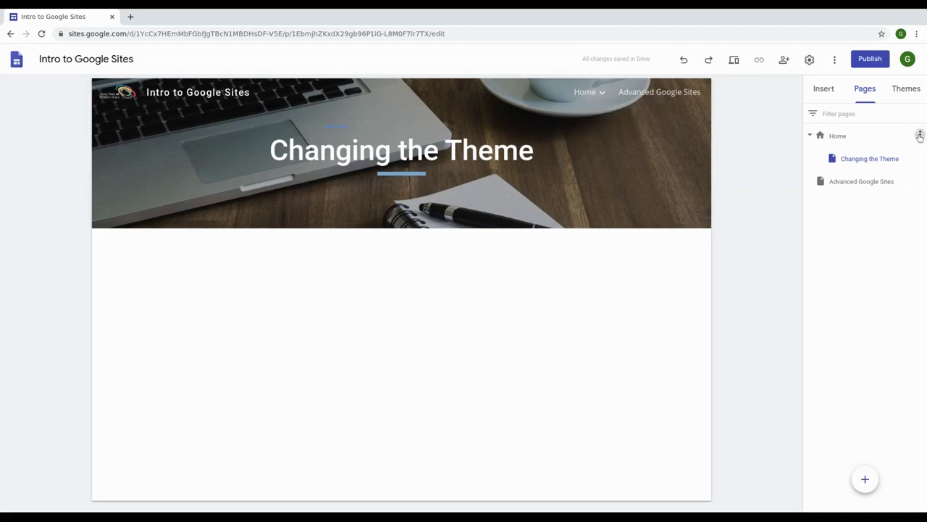
# Step: In the Home page's Properties, replace its name with 'Basic Google Sites'
pyautogui.click(919, 135)
pyautogui.click(866, 173)
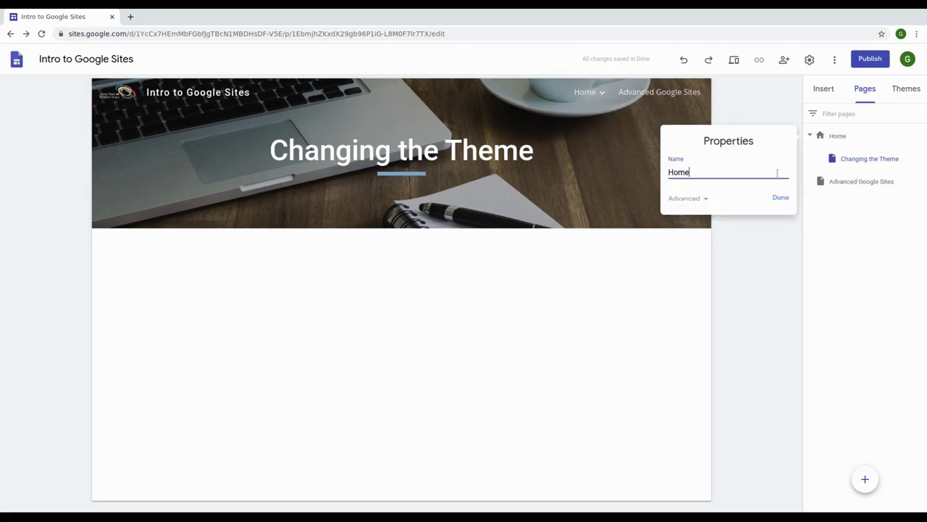
pyautogui.press('BackSpace')
pyautogui.write('Basic Google Sites')
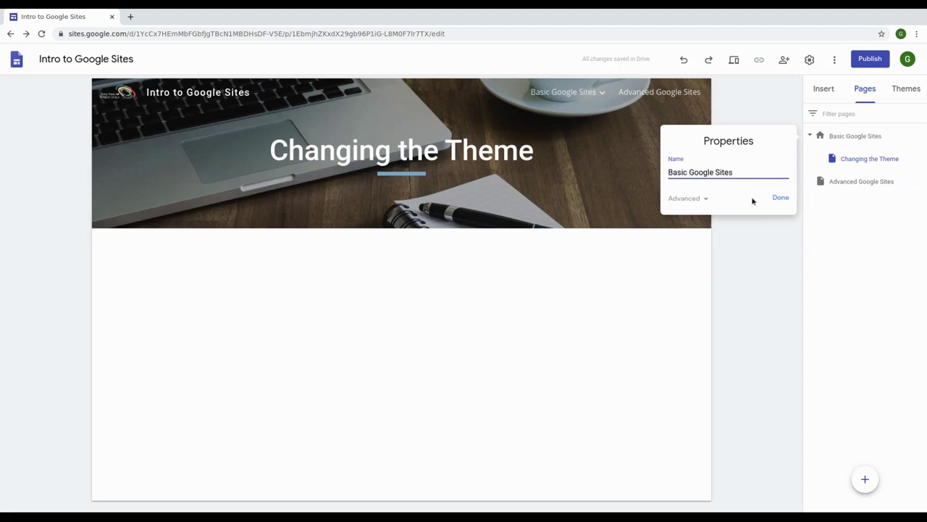
# Step: Confirm the new page name 'Basic Google Sites'
pyautogui.click(779, 207)
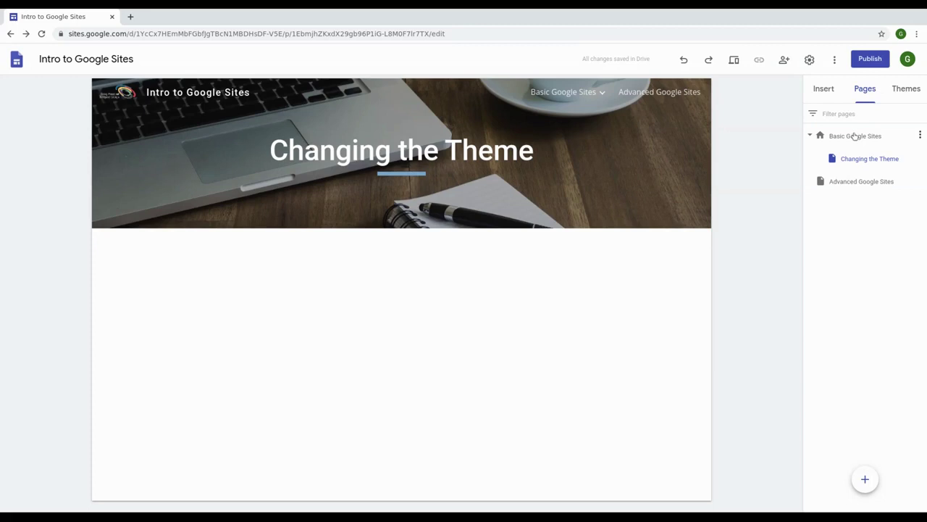
pyautogui.moveTo(872, 475)
pyautogui.click(918, 159)
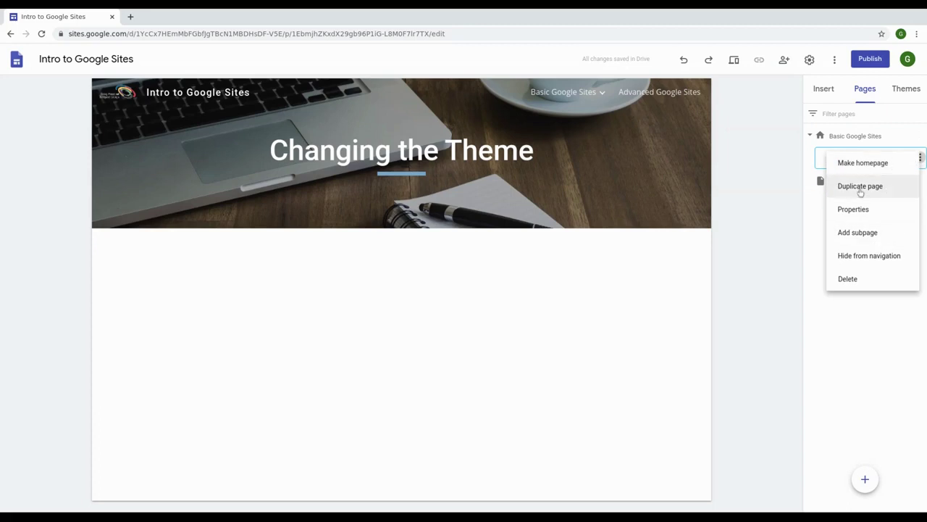
pyautogui.click(805, 234)
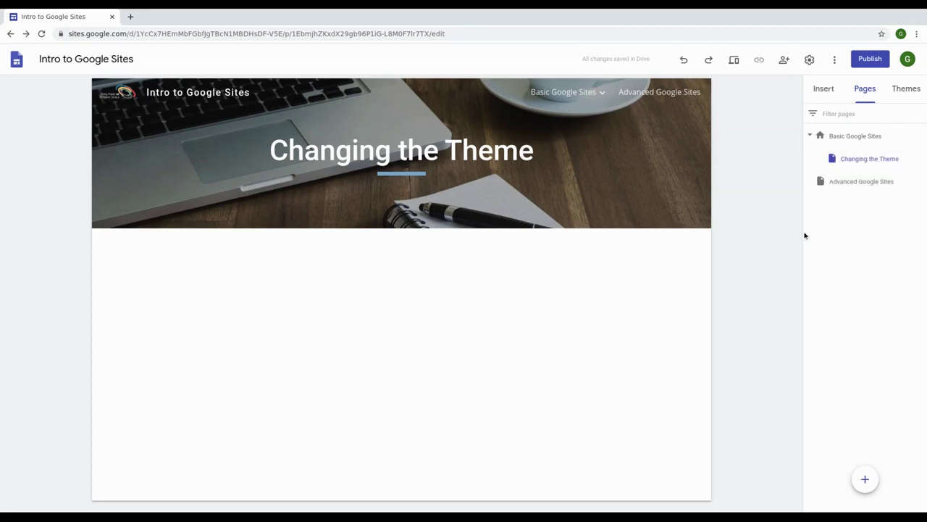
# Step: Hide Advanced Google Sites from the navigation, then show it in the navigation again
pyautogui.click(920, 180)
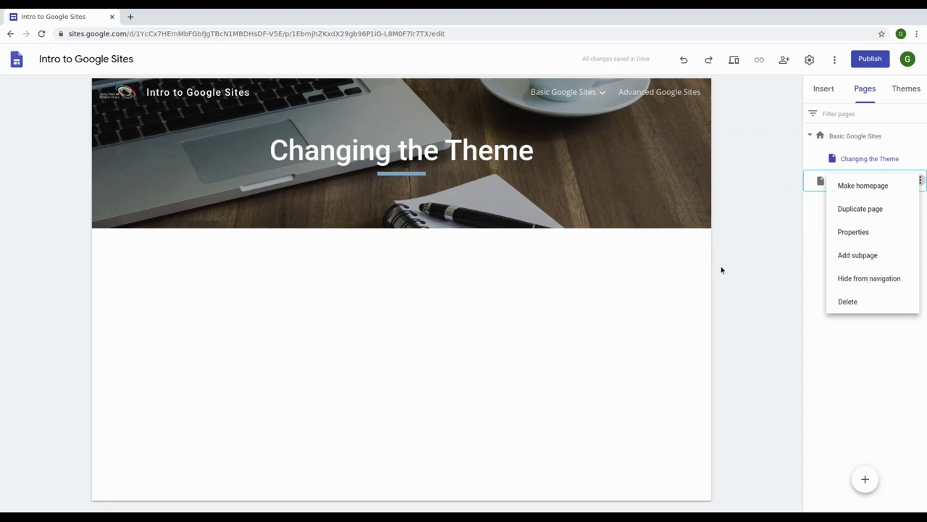
pyautogui.click(861, 279)
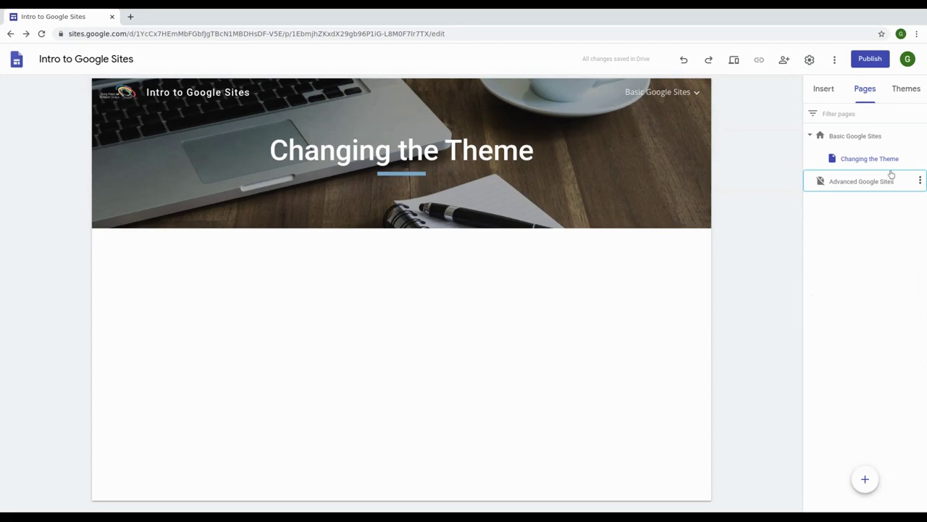
pyautogui.click(920, 181)
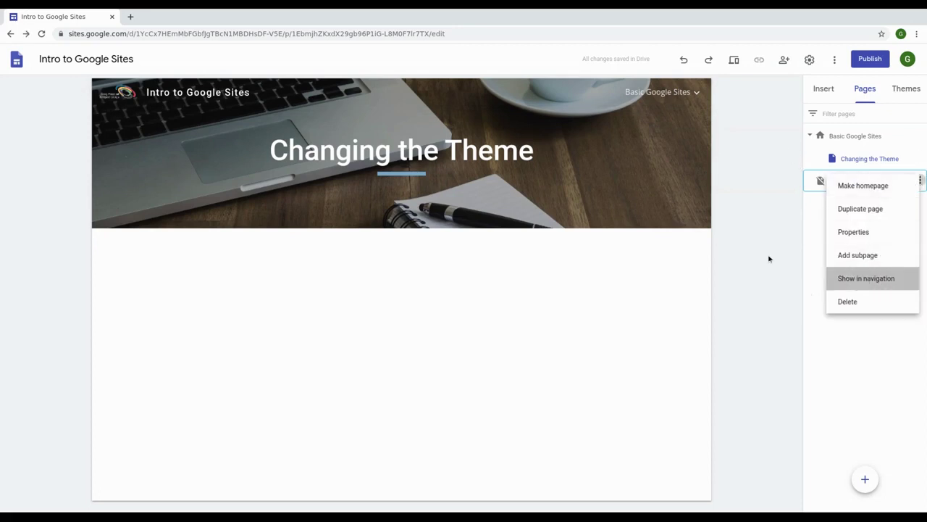
pyautogui.click(867, 278)
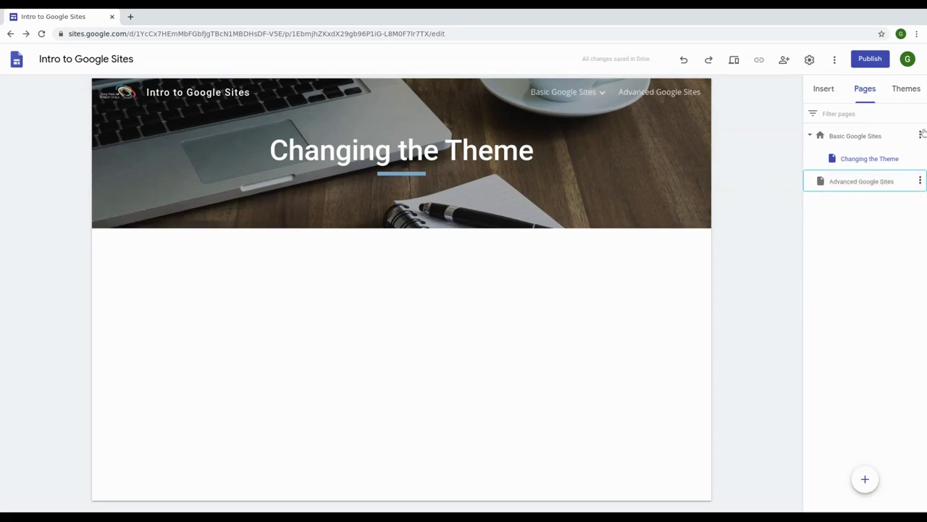
pyautogui.click(921, 135)
pyautogui.click(856, 275)
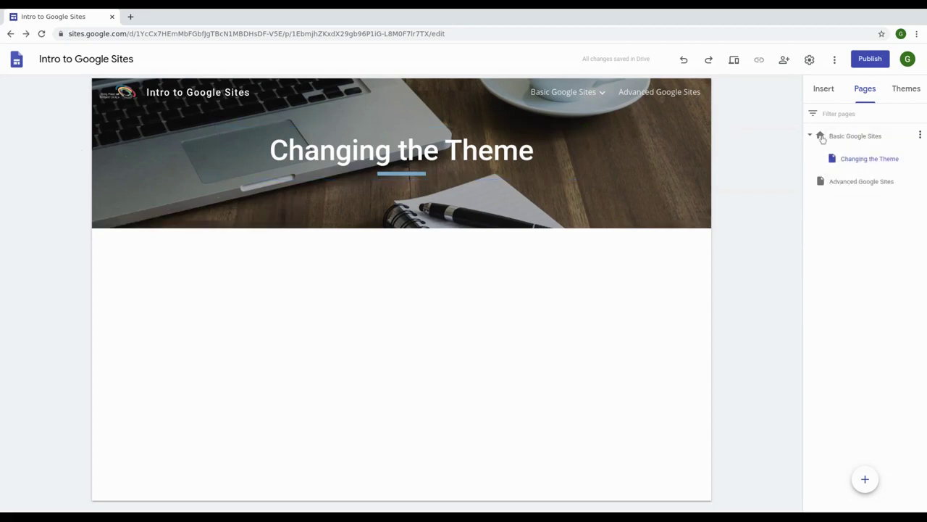
pyautogui.click(825, 88)
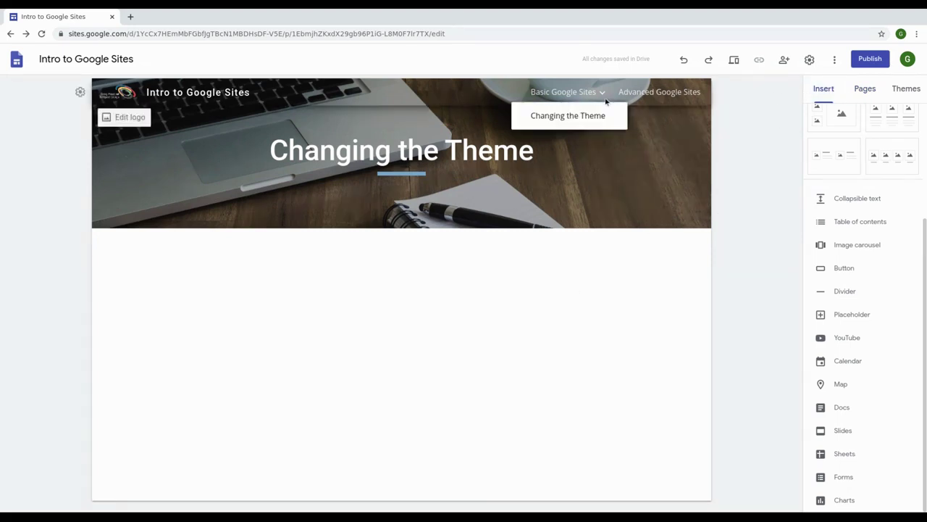
# Step: Go to the Basic Google Sites page and look over its content
pyautogui.click(578, 96)
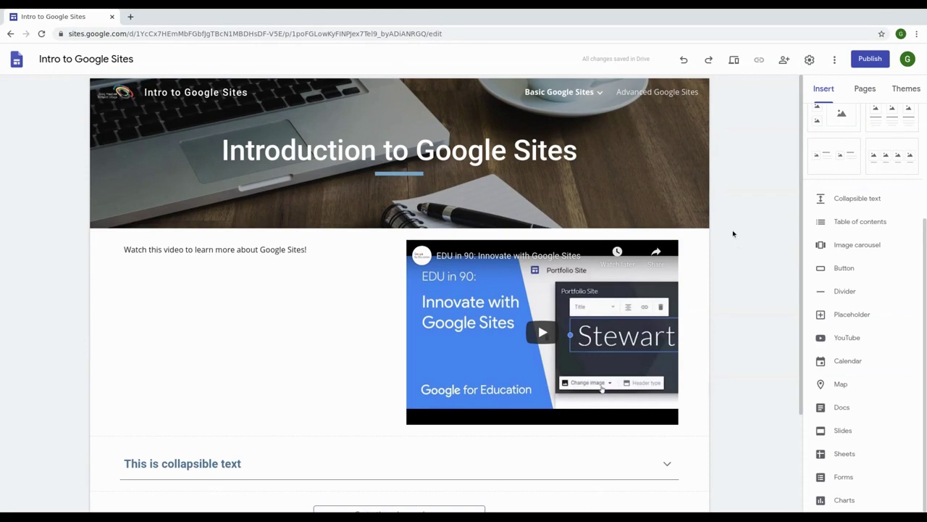
pyautogui.scroll(-3, 733, 232)
pyautogui.scroll(3, 730, 246)
pyautogui.moveTo(112, 166)
pyautogui.moveTo(325, 315)
pyautogui.moveTo(141, 178)
# Step: Preview the site and visit Advanced Google Sites, Changing the Theme, then Basic Google Sites
pyautogui.click(735, 61)
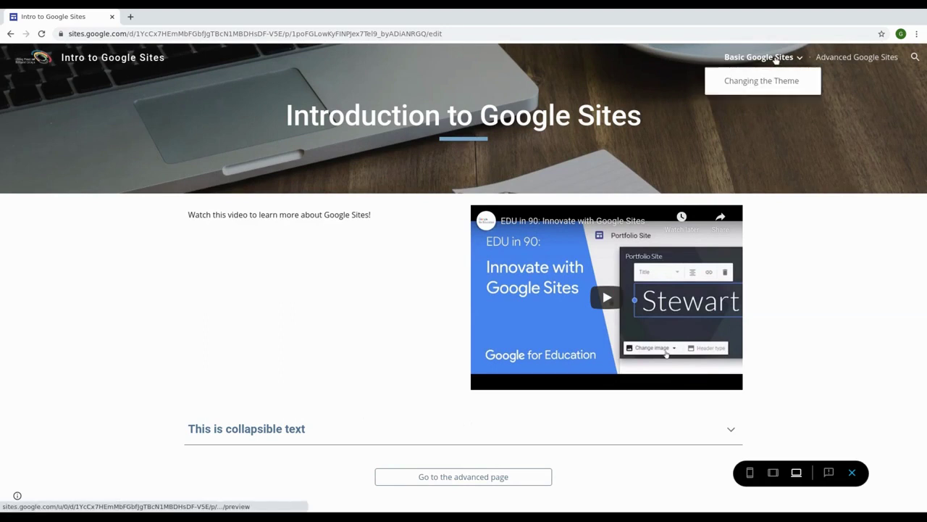
pyautogui.click(849, 61)
pyautogui.moveTo(760, 57)
pyautogui.click(782, 82)
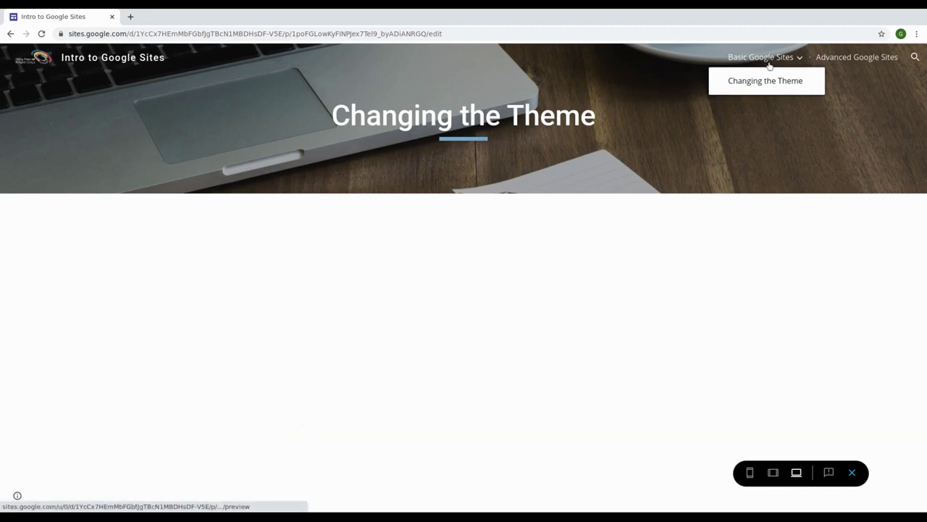
pyautogui.click(769, 62)
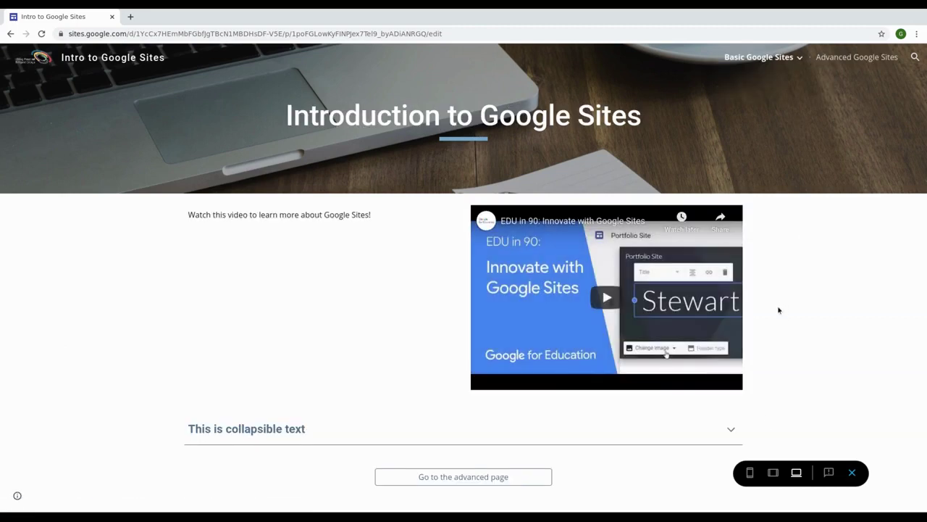
# Step: Switch the preview to phone size and test the navigation menu, collapsing and expanding Basic Google Sites
pyautogui.click(751, 473)
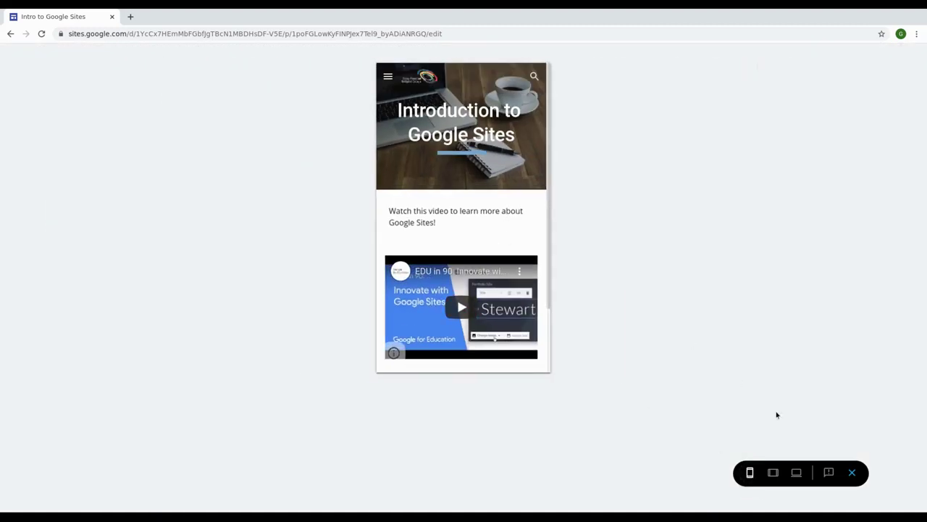
pyautogui.moveTo(551, 166); pyautogui.dragTo(565, 219)
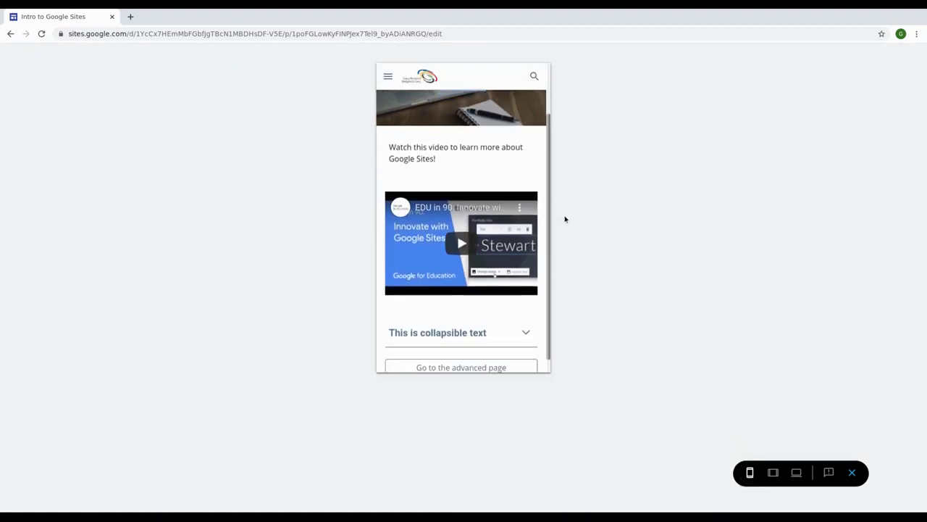
pyautogui.moveTo(553, 251); pyautogui.dragTo(528, 135)
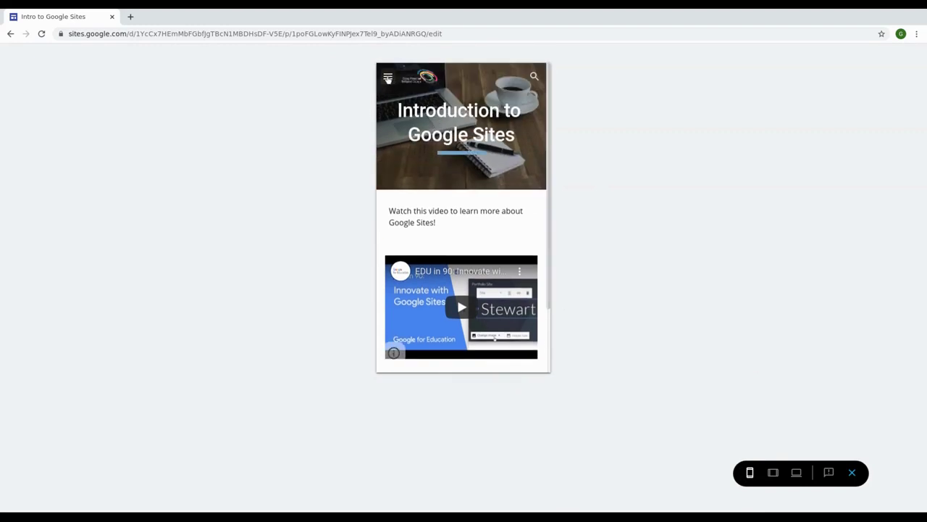
pyautogui.click(389, 78)
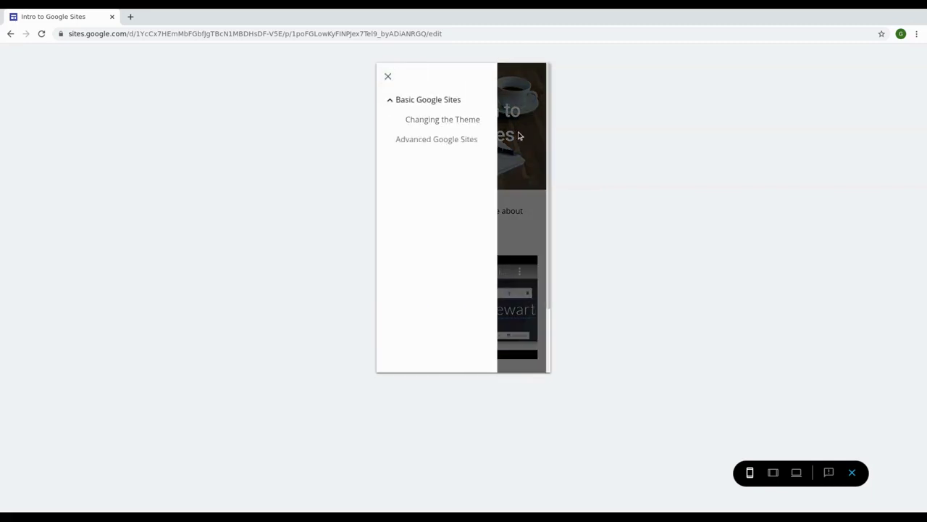
pyautogui.click(519, 136)
pyautogui.click(390, 78)
pyautogui.click(389, 106)
pyautogui.click(389, 107)
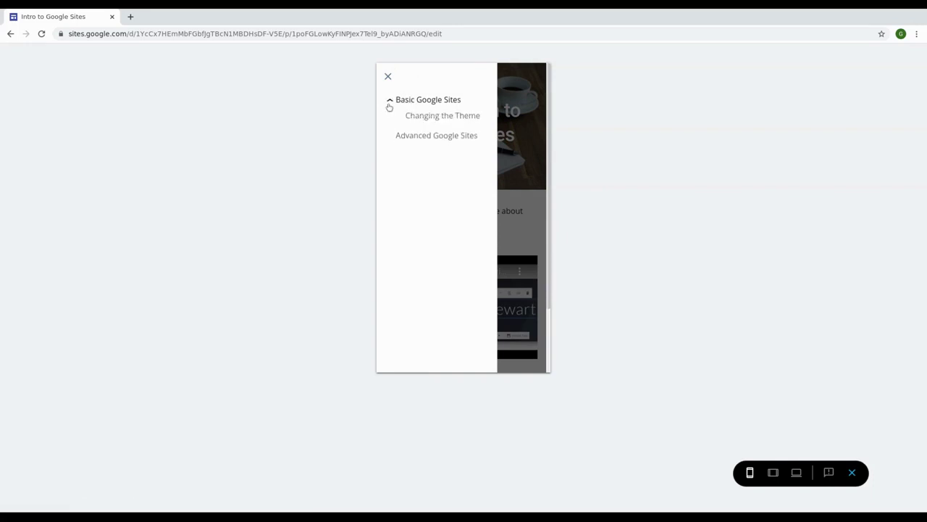
pyautogui.click(387, 76)
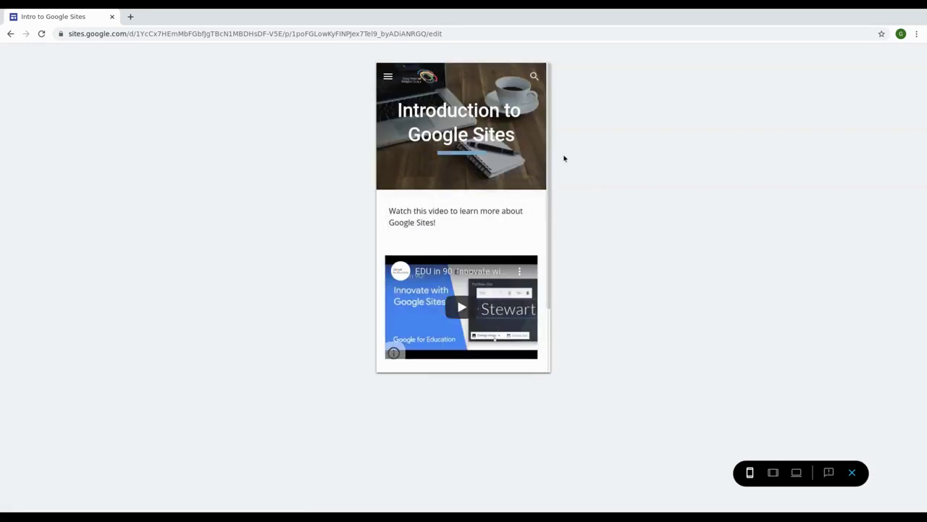
pyautogui.scroll(-2, 534, 173)
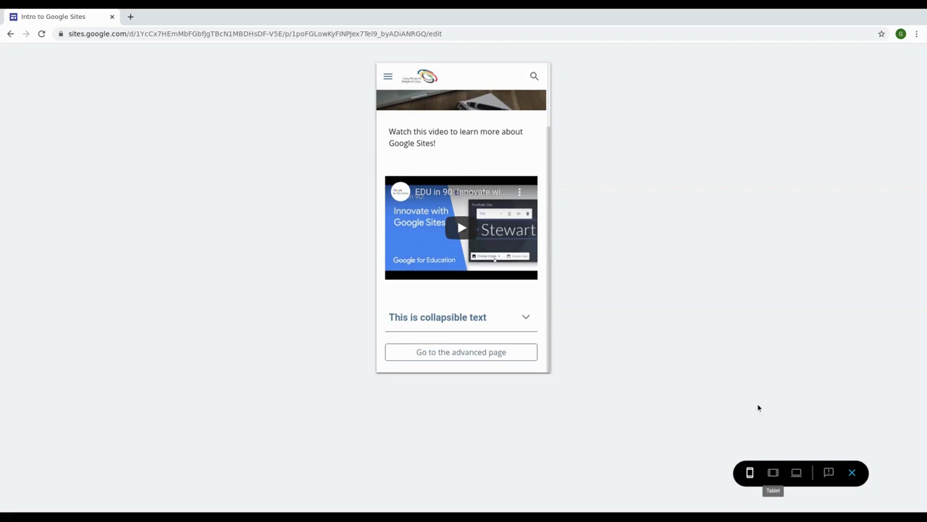
# Step: Cycle the preview through tablet, phone and large-screen sizes, end on phone, and exit preview
pyautogui.click(773, 474)
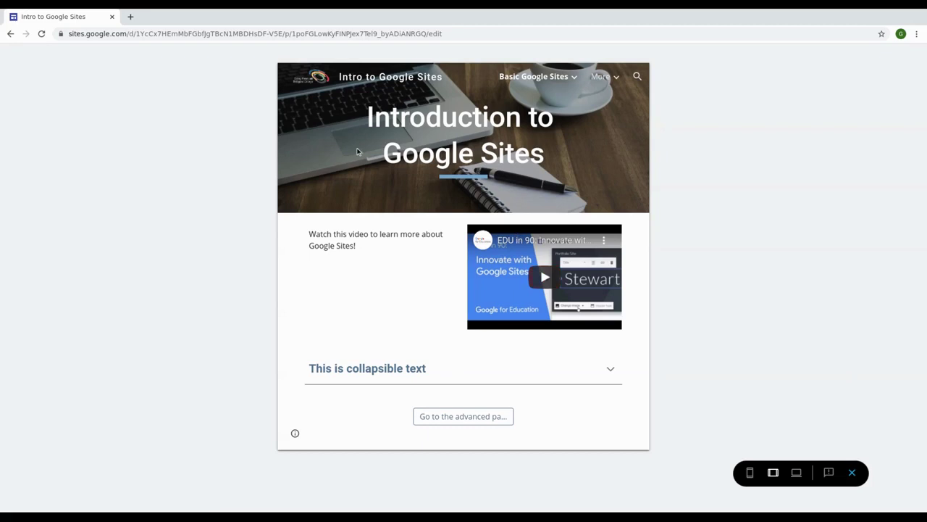
pyautogui.click(749, 472)
pyautogui.click(796, 473)
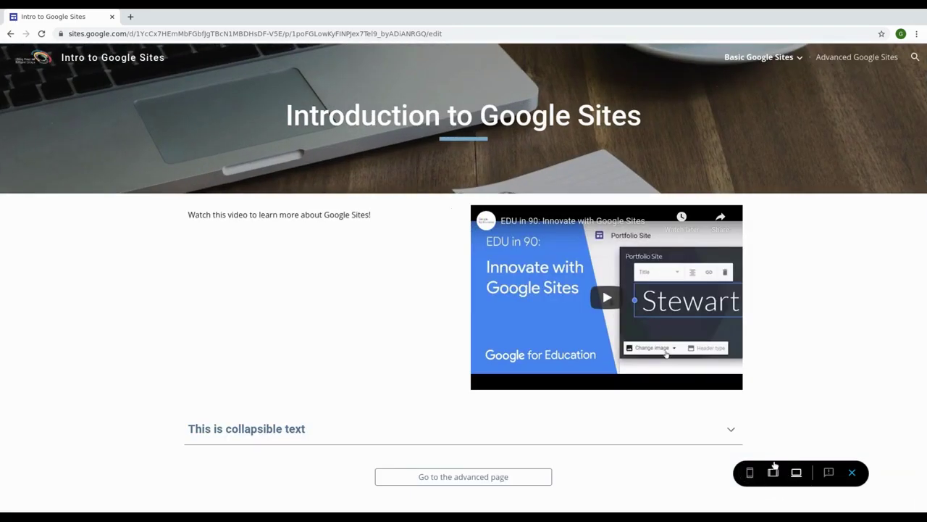
pyautogui.click(773, 473)
pyautogui.click(750, 473)
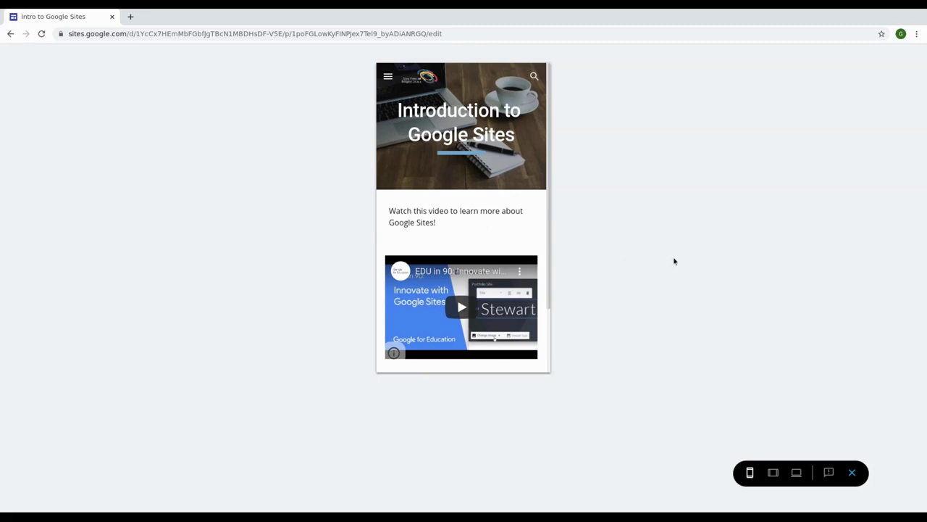
pyautogui.scroll(-3, 522, 224)
pyautogui.scroll(3, 526, 226)
pyautogui.click(852, 473)
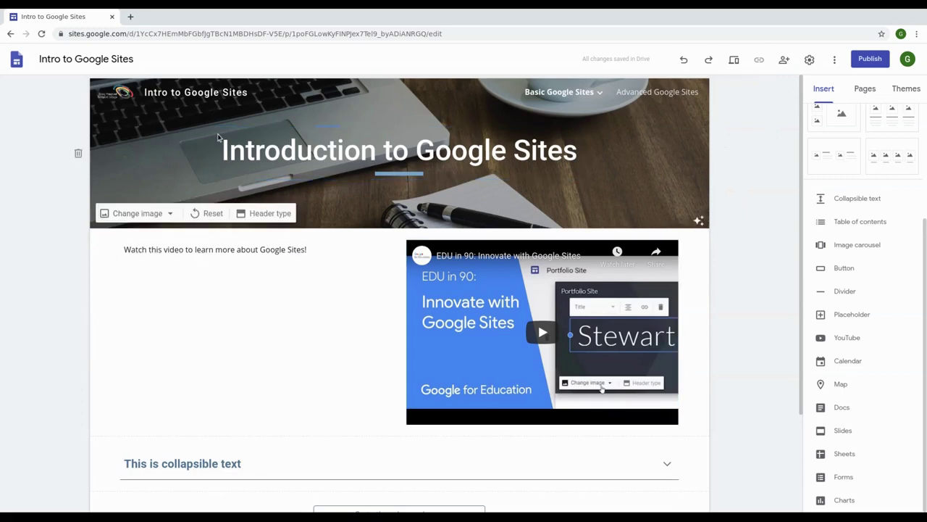
pyautogui.scroll(-1, 297, 354)
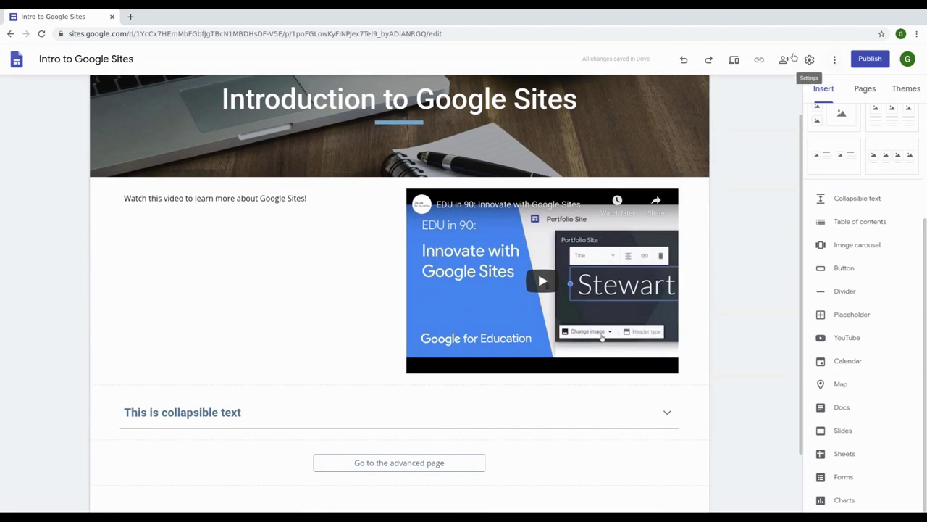
pyautogui.scroll(1, 717, 265)
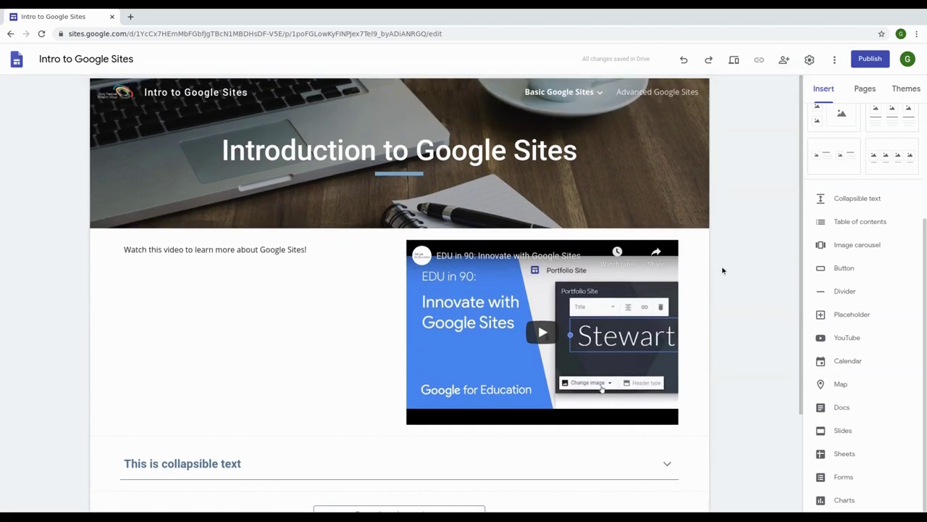
# Step: Open the site's sharing dialog and dismiss the link sharing tip
pyautogui.moveTo(578, 98)
pyautogui.click(785, 61)
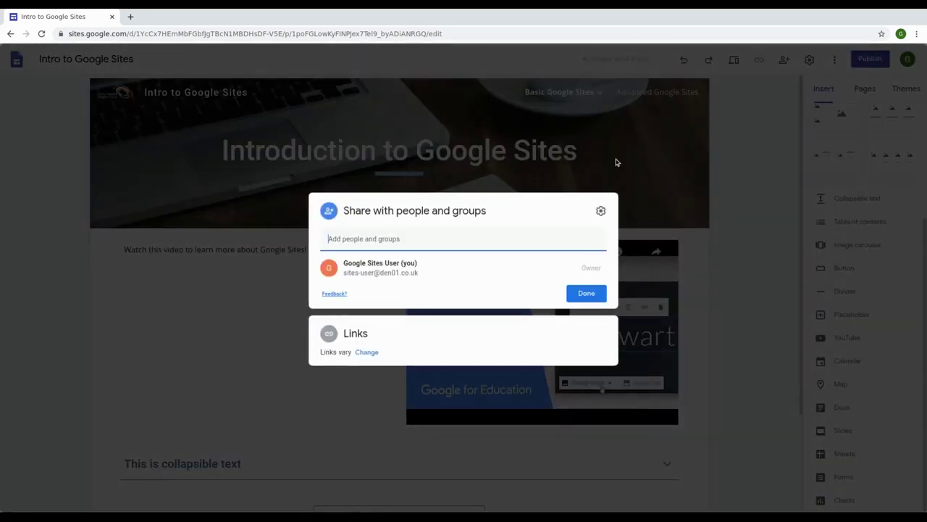
pyautogui.moveTo(343, 267); pyautogui.dragTo(419, 265)
pyautogui.click(428, 265)
pyautogui.click(395, 241)
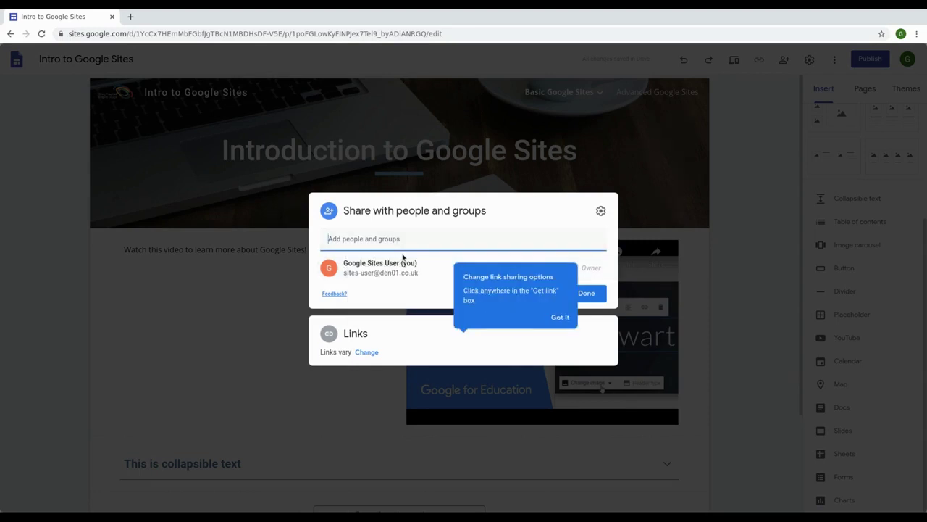
pyautogui.click(558, 317)
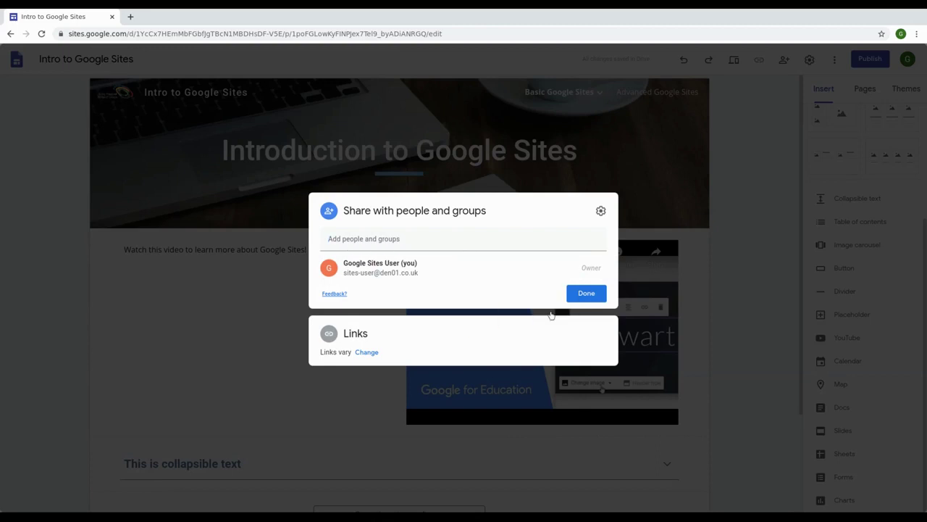
pyautogui.moveTo(344, 262); pyautogui.dragTo(349, 263)
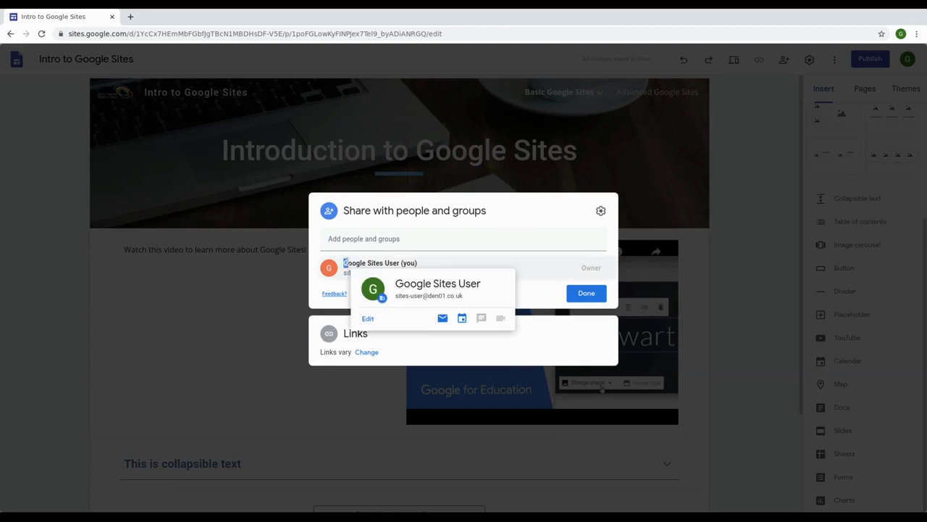
# Step: Add the colleague's e-mail address with the Editor role and send the invitation
pyautogui.click(394, 242)
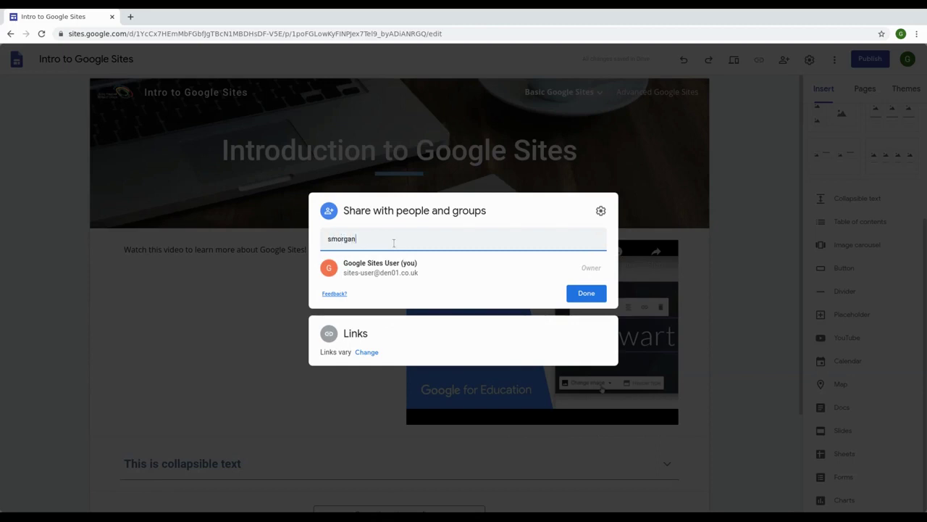
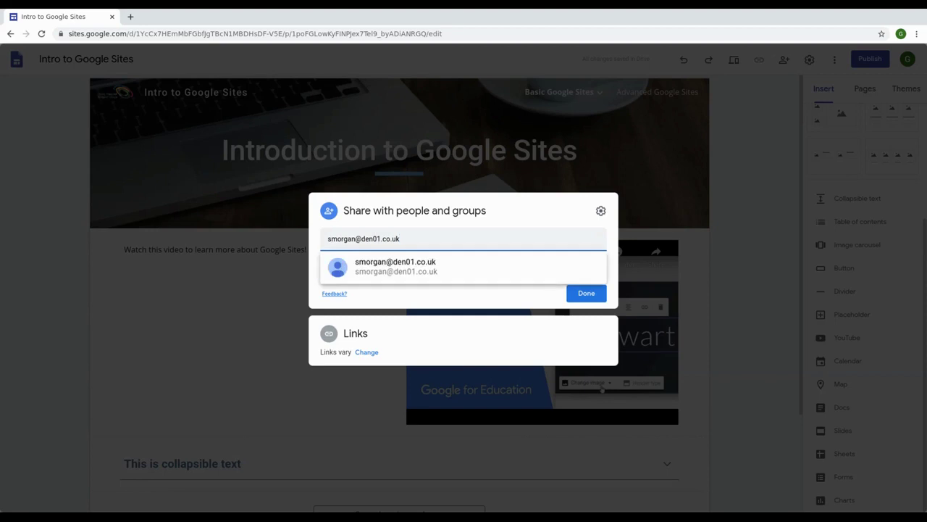
pyautogui.click(417, 270)
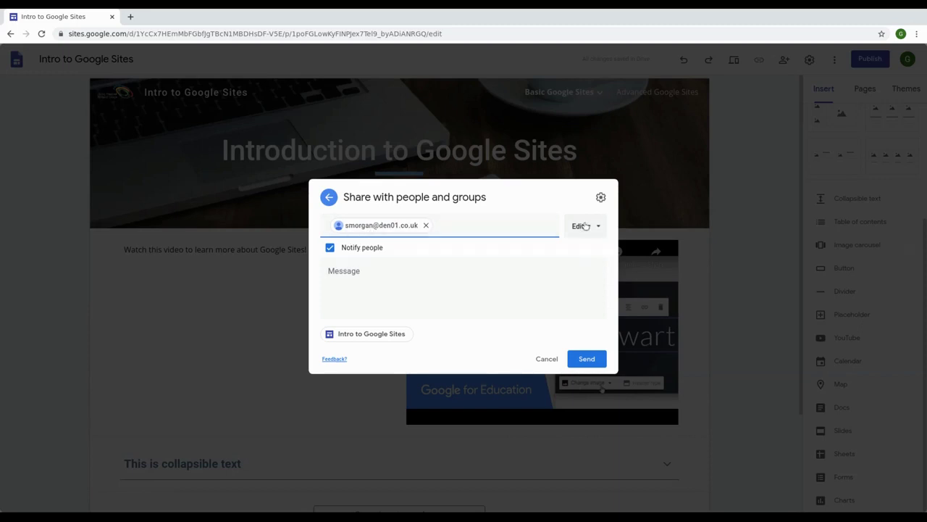
pyautogui.click(588, 227)
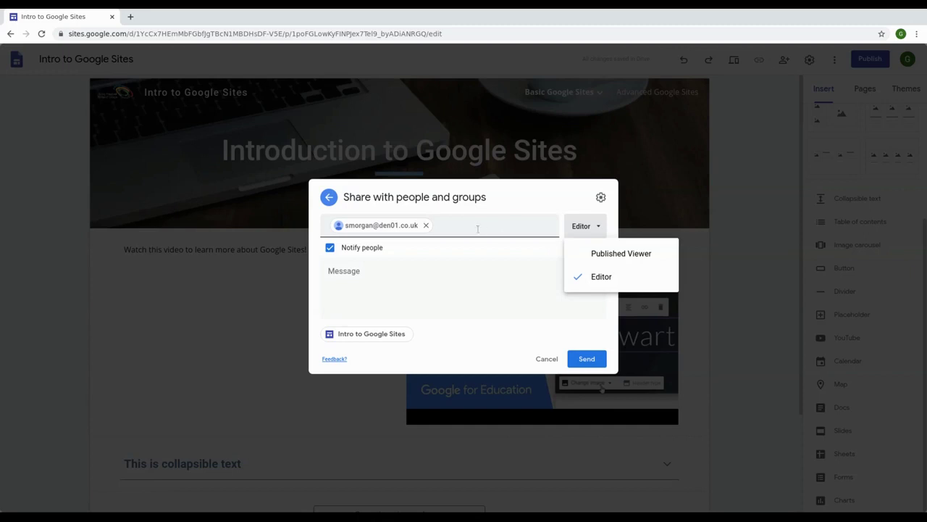
pyautogui.moveTo(393, 228)
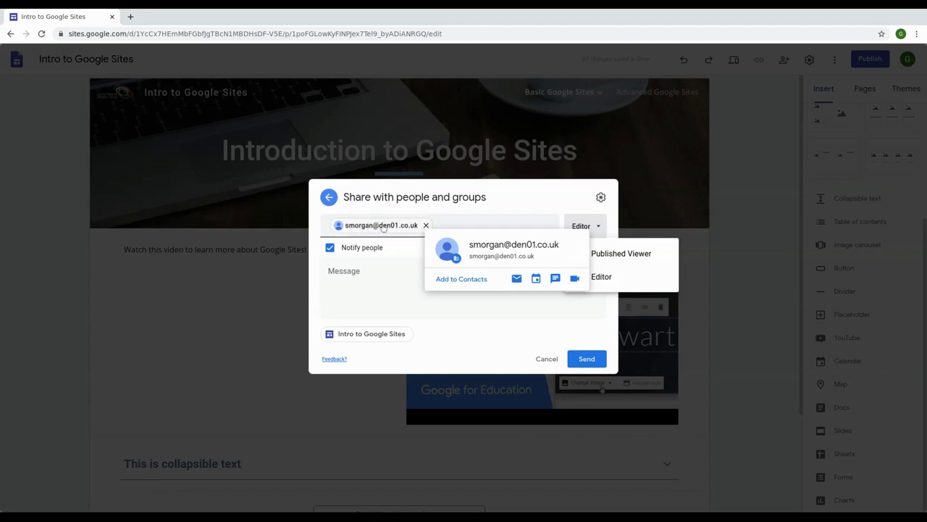
pyautogui.click(460, 225)
pyautogui.click(581, 226)
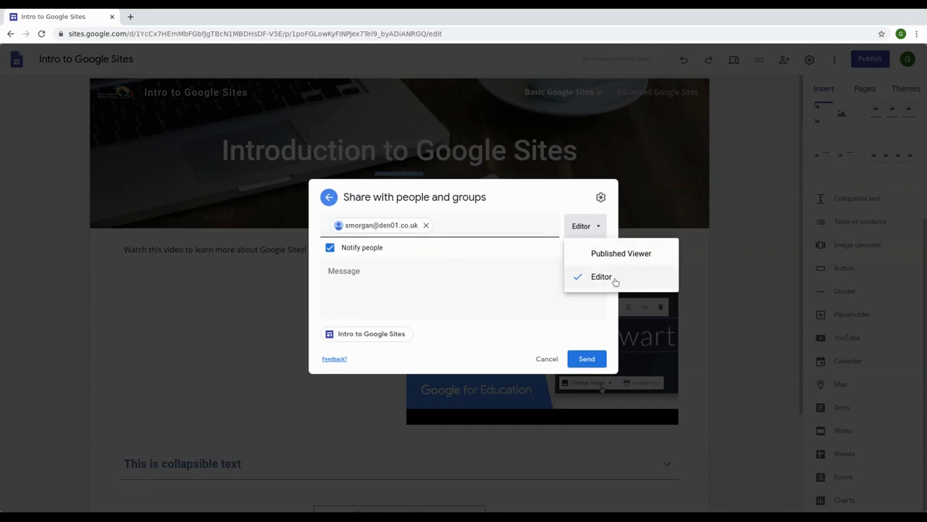
pyautogui.click(590, 331)
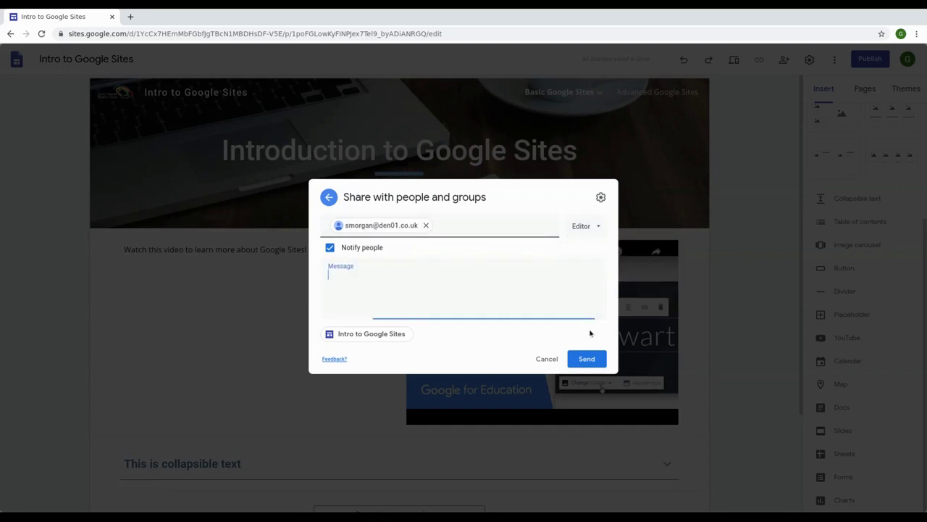
pyautogui.click(588, 358)
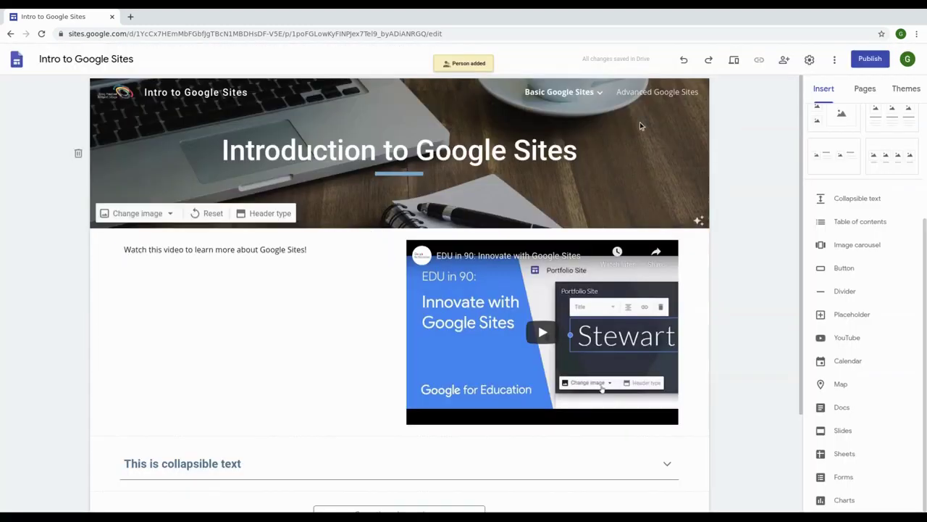
# Step: In sharing settings, uncheck then re-check 'Editors can publish…', and go back to the people list
pyautogui.moveTo(517, 87)
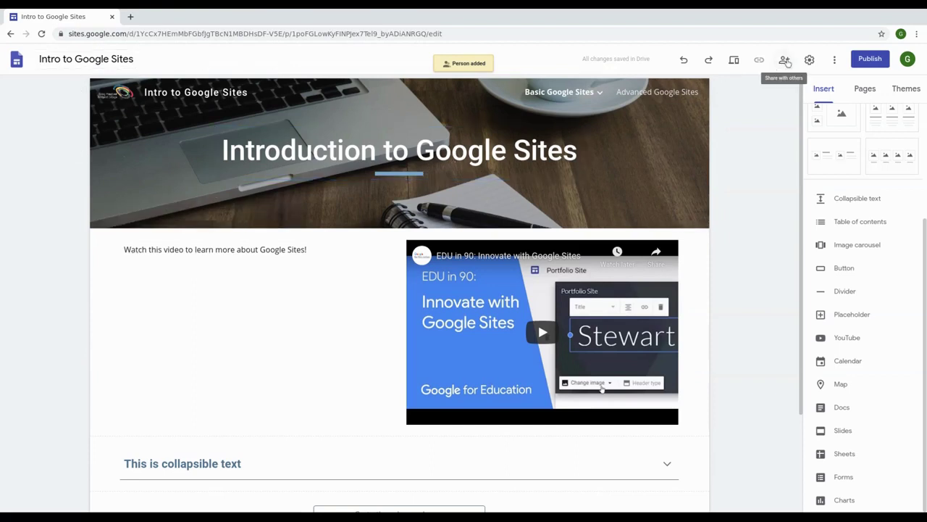
pyautogui.click(785, 63)
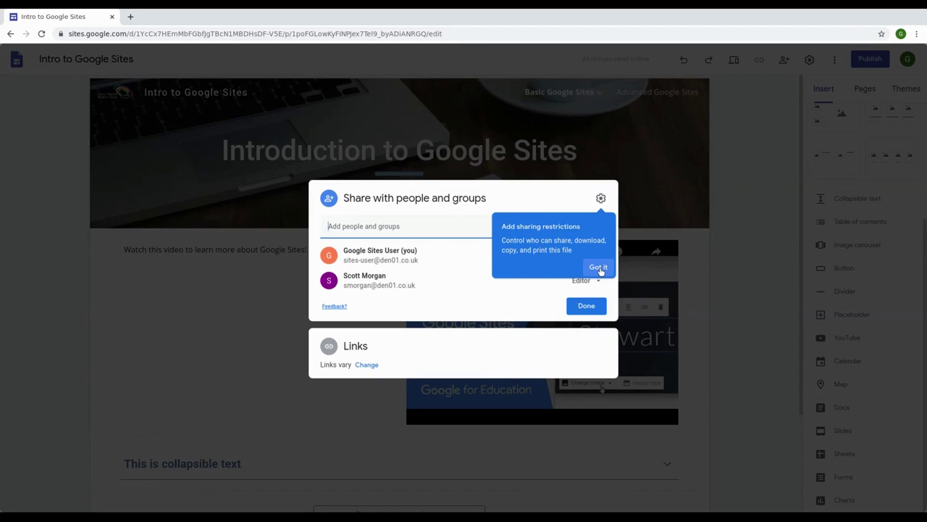
pyautogui.click(598, 268)
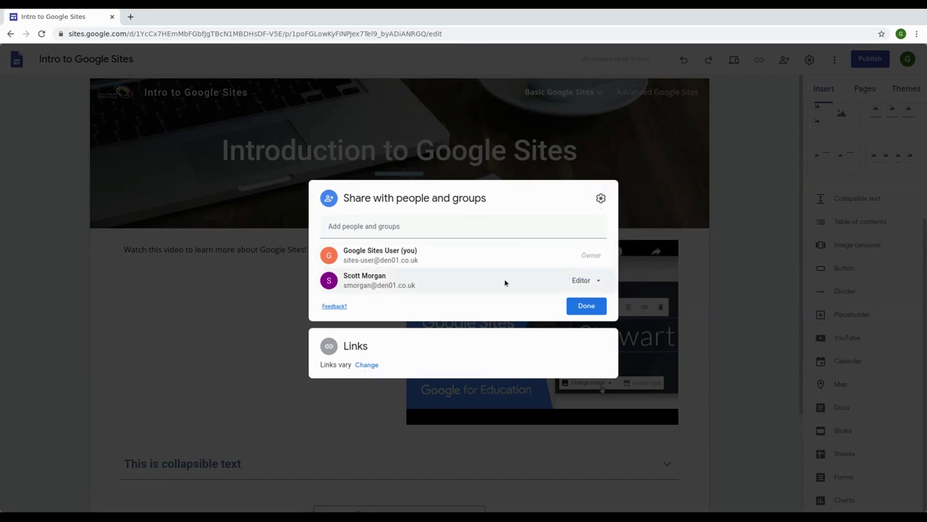
pyautogui.click(601, 200)
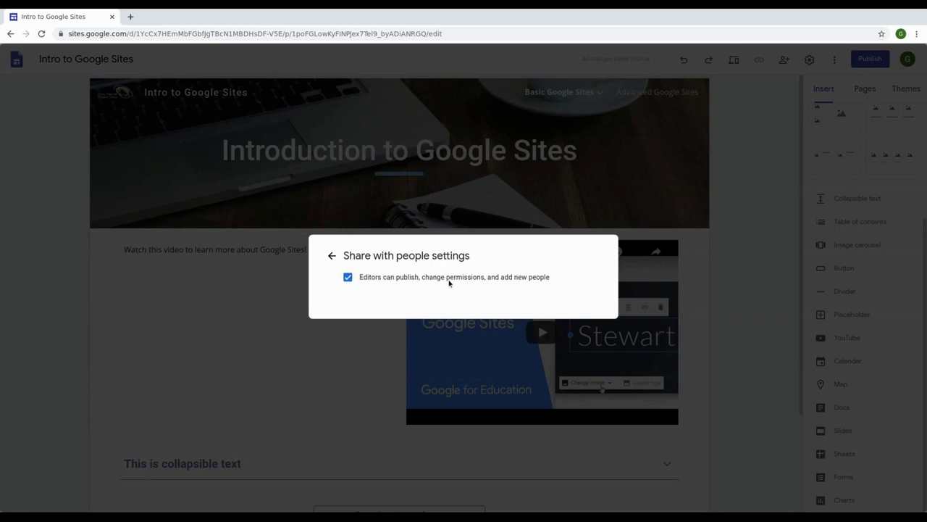
pyautogui.moveTo(557, 284); pyautogui.dragTo(360, 277)
pyautogui.click(360, 276)
pyautogui.click(348, 277)
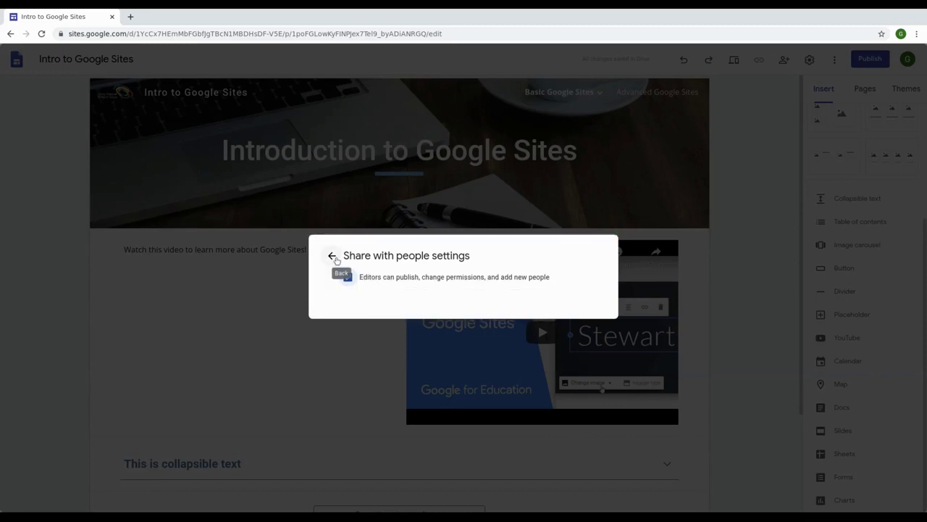
pyautogui.click(334, 257)
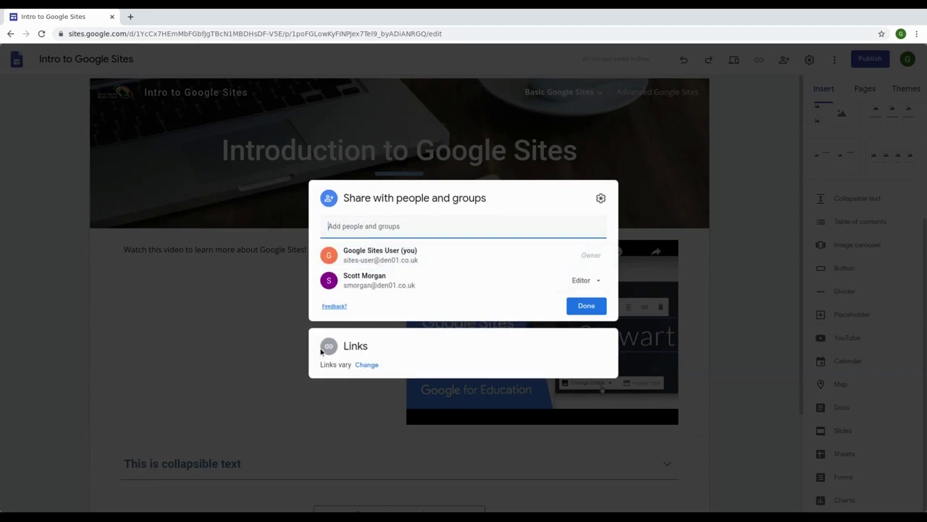
# Step: Expand the link settings and leave the Draft link Restricted
pyautogui.click(368, 365)
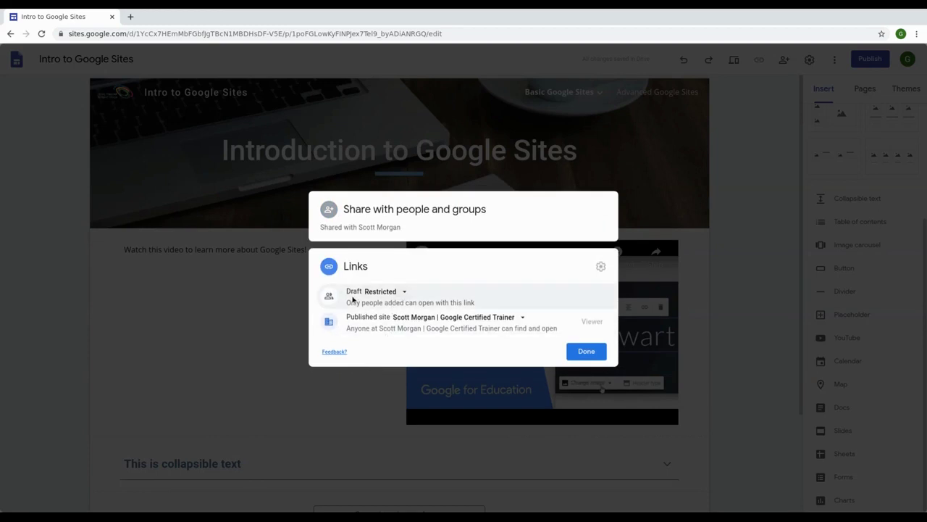
pyautogui.click(404, 292)
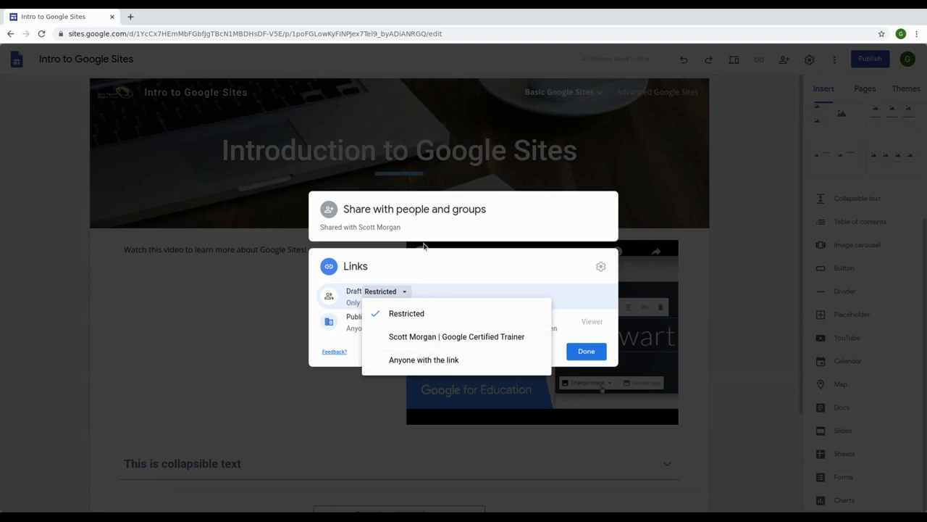
pyautogui.click(373, 269)
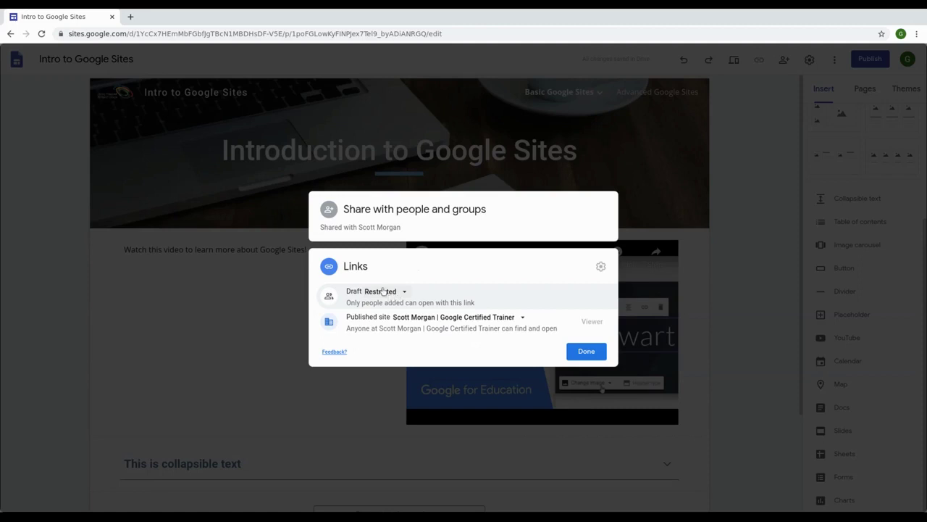
pyautogui.click(381, 293)
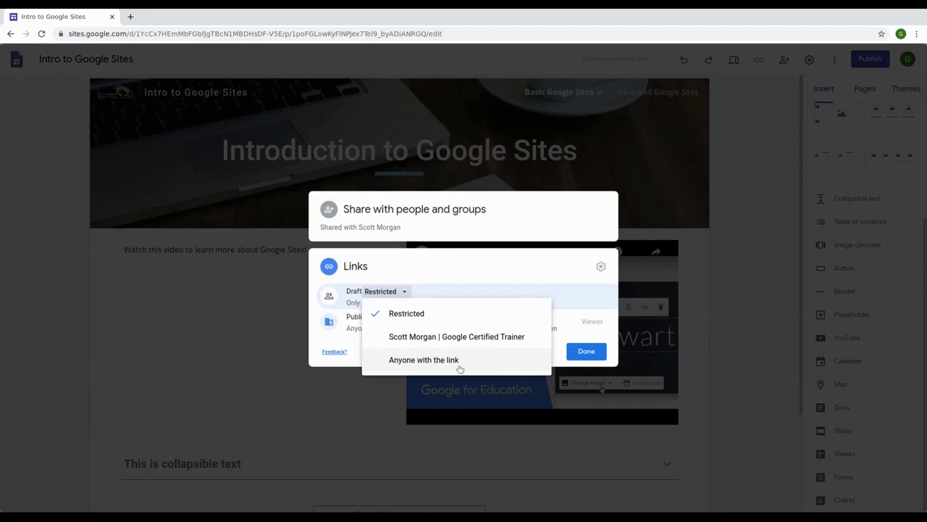
pyautogui.click(422, 274)
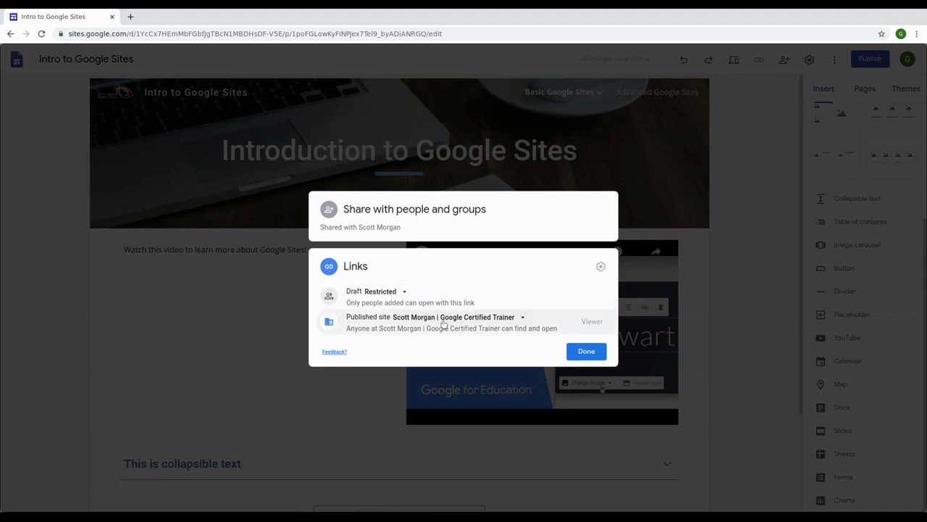
# Step: Switch the Published site link to Public, then back to Restricted, and close sharing
pyautogui.click(444, 324)
pyautogui.click(454, 385)
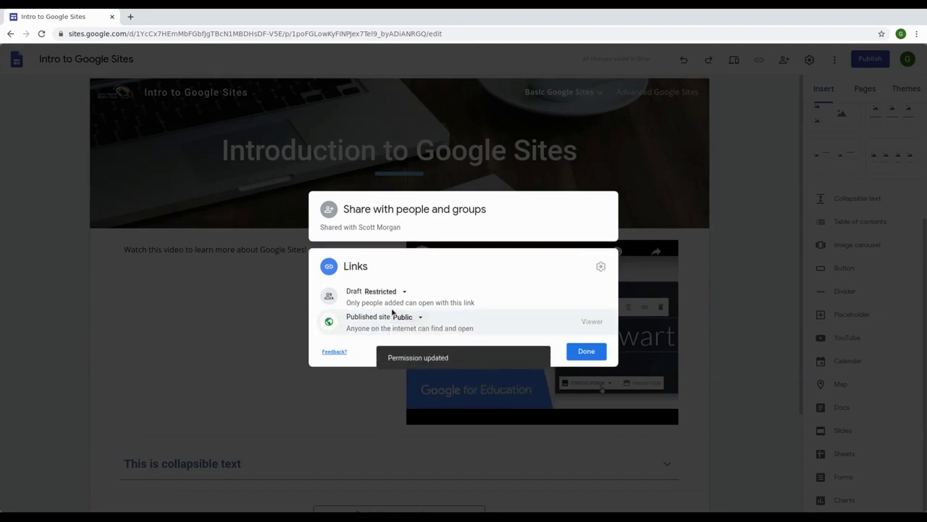
pyautogui.moveTo(348, 328); pyautogui.dragTo(473, 332)
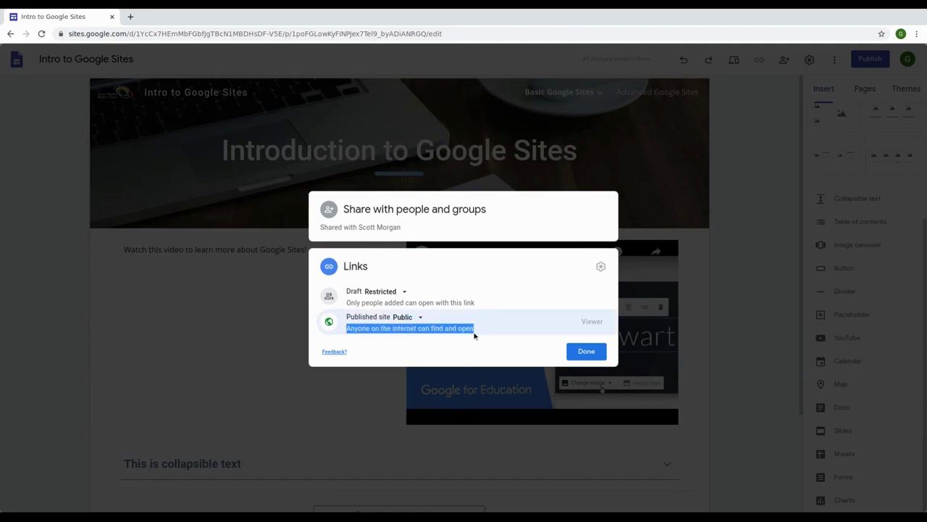
pyautogui.click(474, 335)
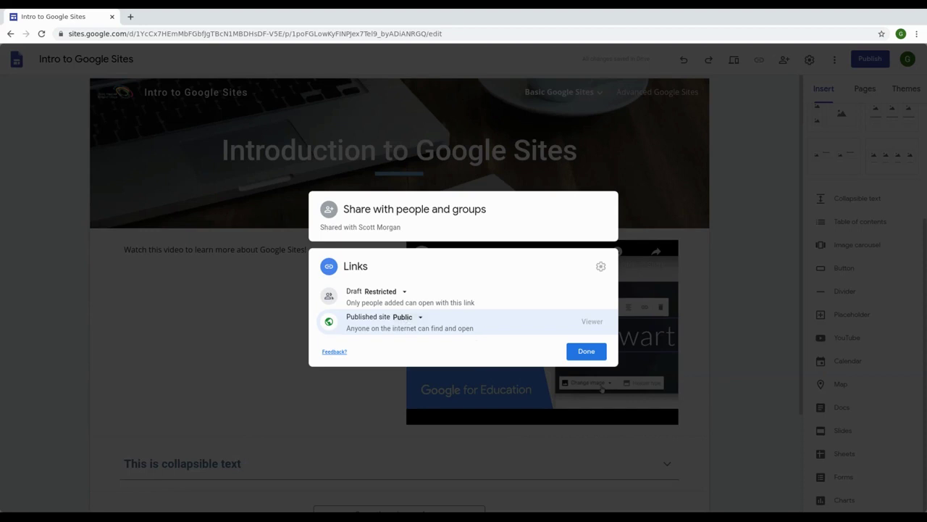
pyautogui.click(405, 317)
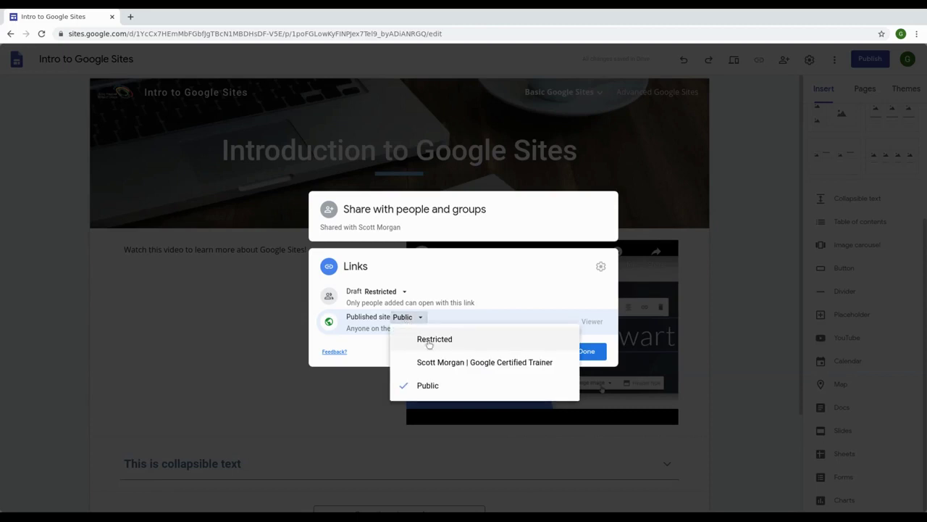
pyautogui.click(476, 267)
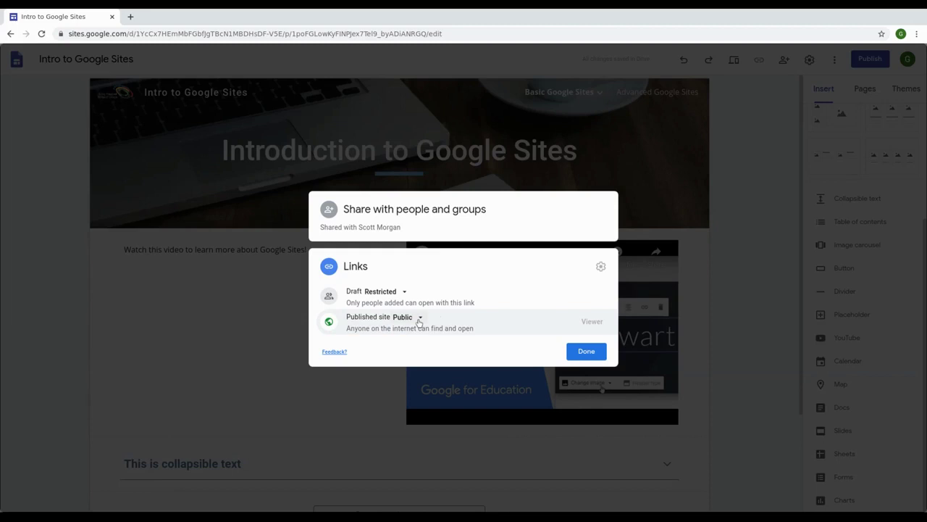
pyautogui.click(409, 317)
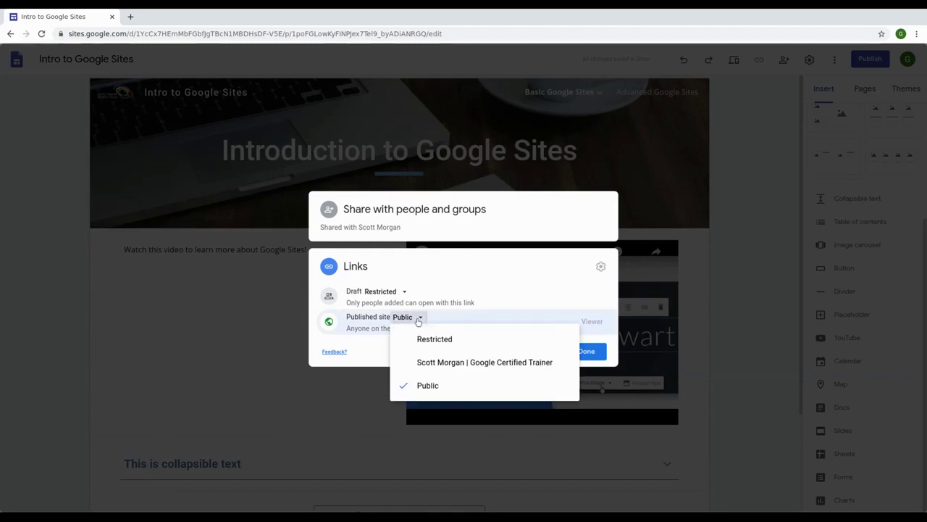
pyautogui.click(438, 342)
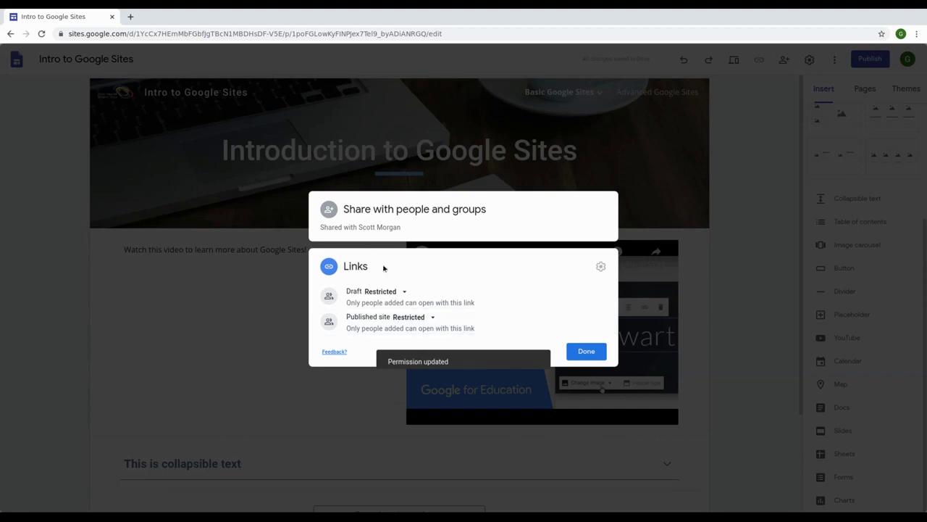
pyautogui.click(580, 350)
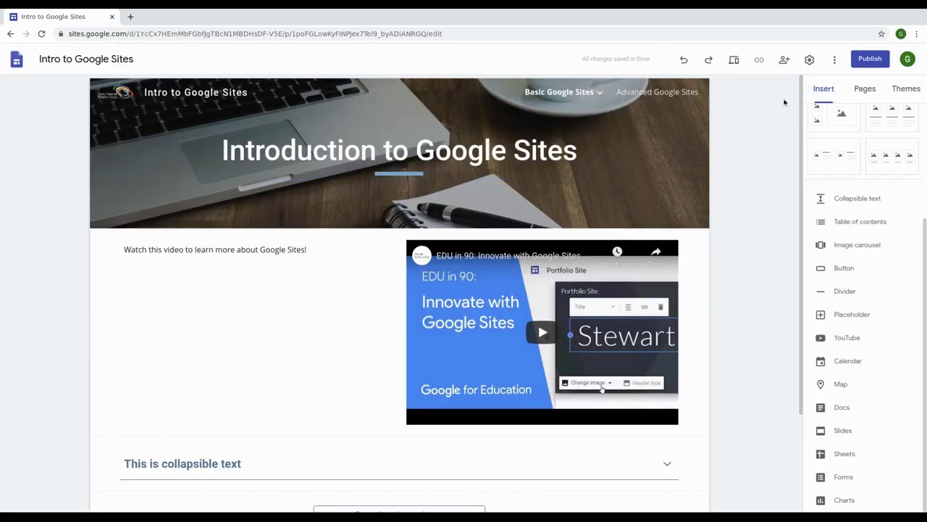
# Step: Change the Published site link from Restricted to Public, keeping the draft Restricted
pyautogui.click(784, 61)
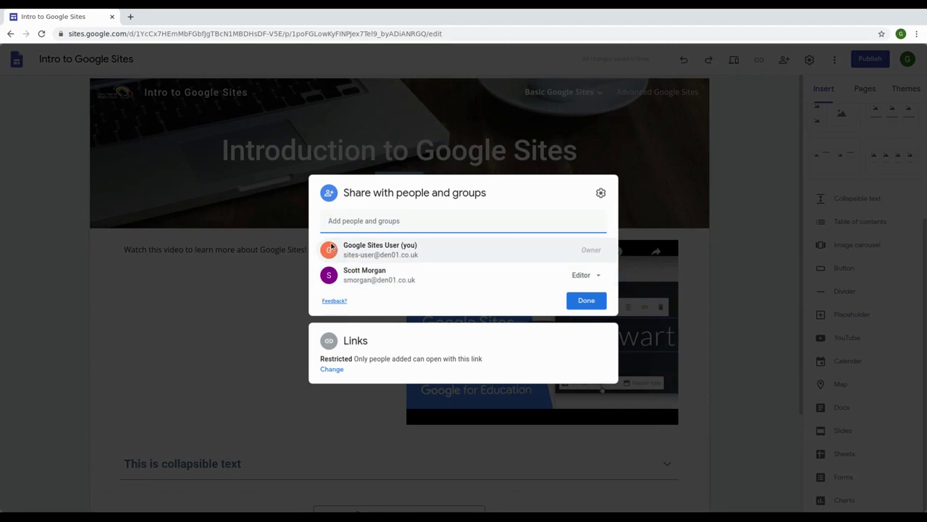
pyautogui.click(331, 369)
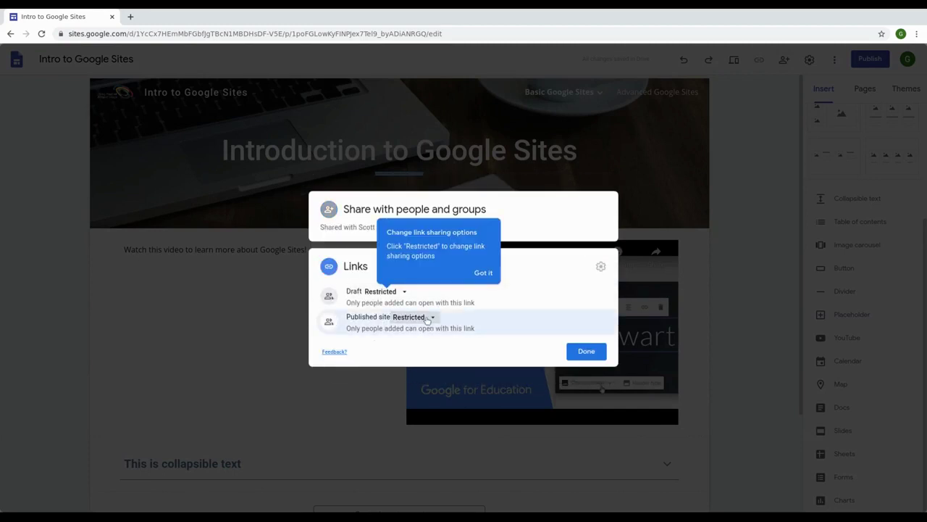
pyautogui.click(410, 316)
pyautogui.click(430, 391)
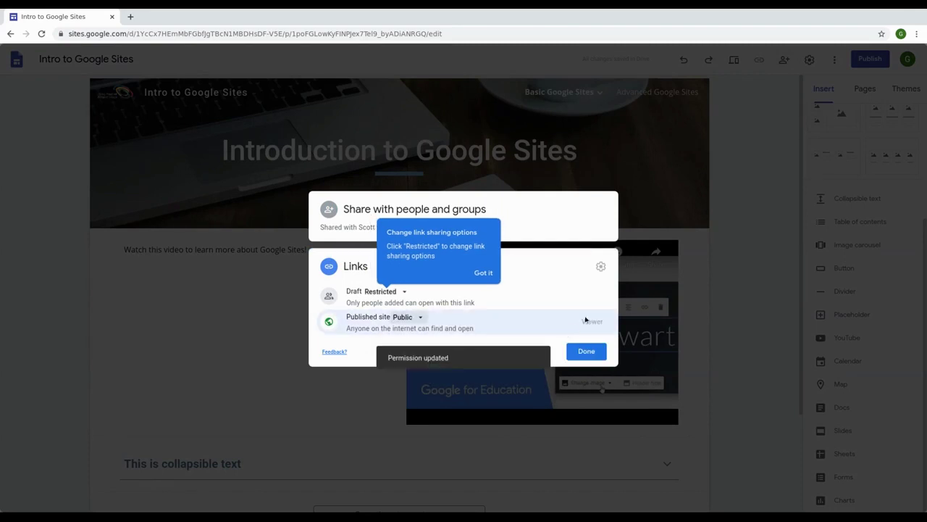
pyautogui.click(591, 356)
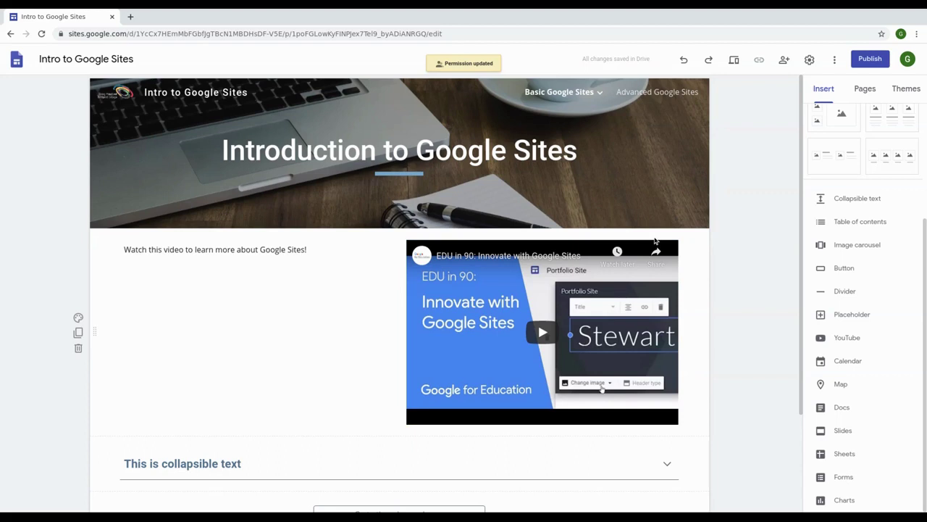
pyautogui.moveTo(134, 110)
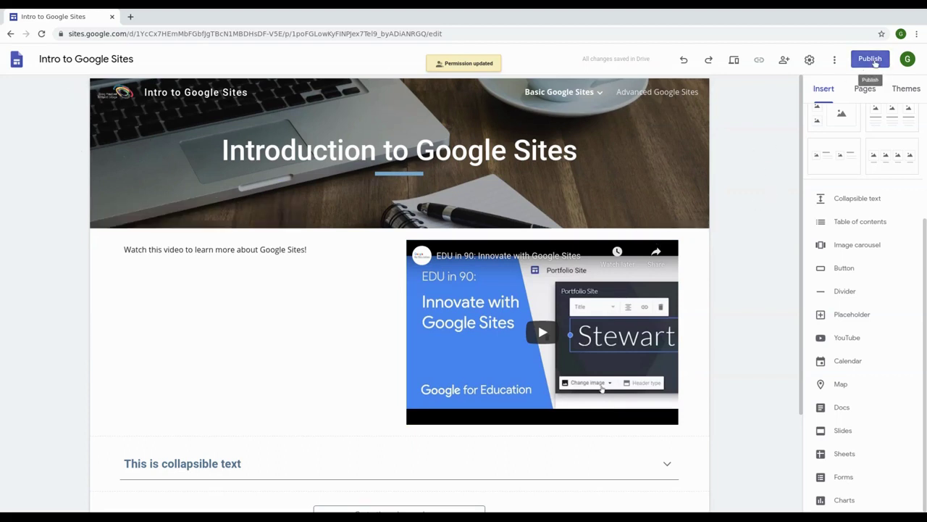
pyautogui.moveTo(552, 98)
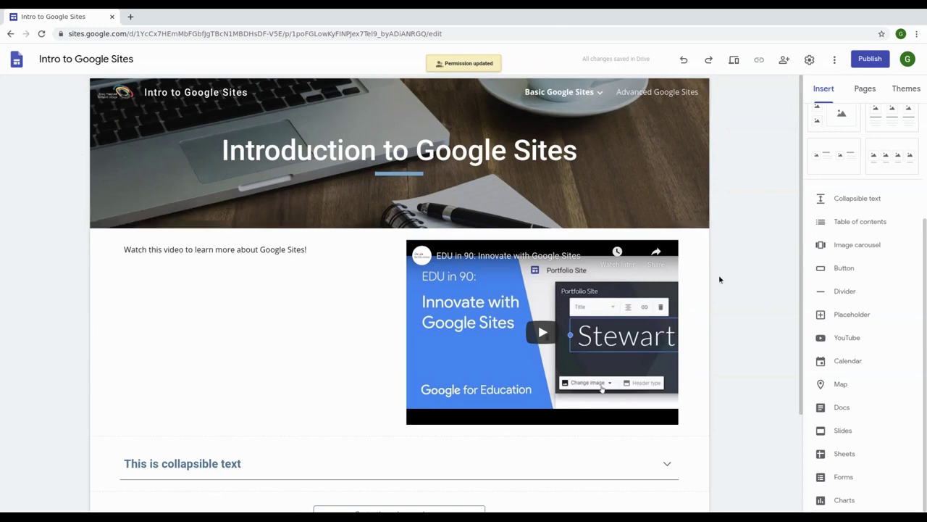
pyautogui.scroll(-1, 718, 282)
pyautogui.scroll(1, 719, 282)
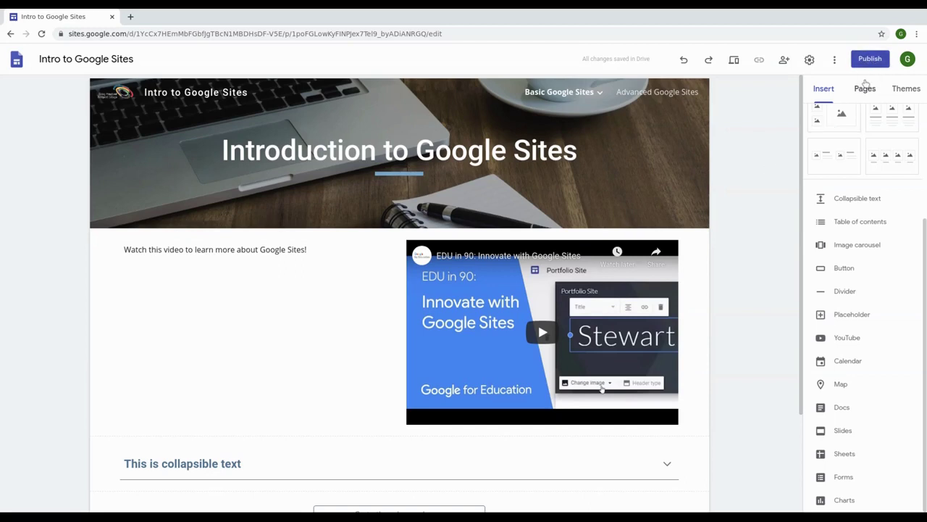
# Step: Enter 'intro-to-sites' as the web address in the Publish dialog
pyautogui.click(868, 65)
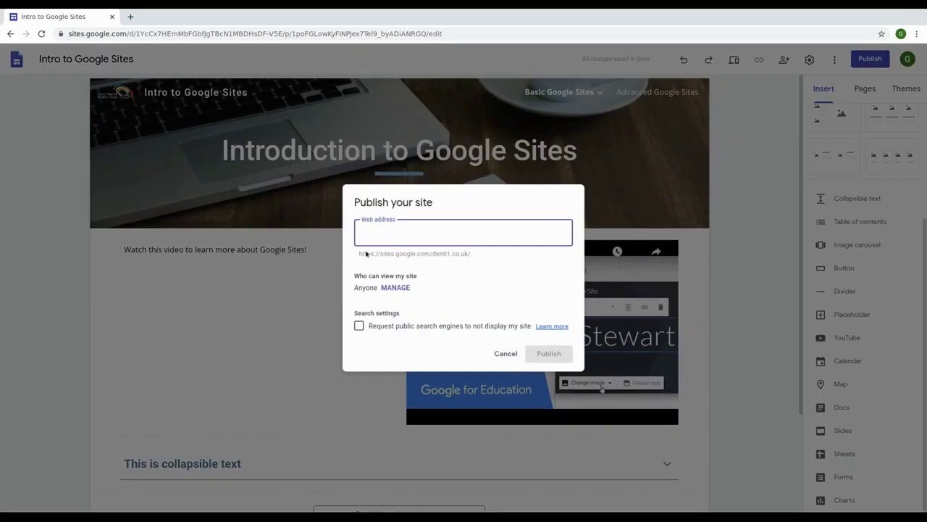
pyautogui.moveTo(359, 254); pyautogui.dragTo(475, 258)
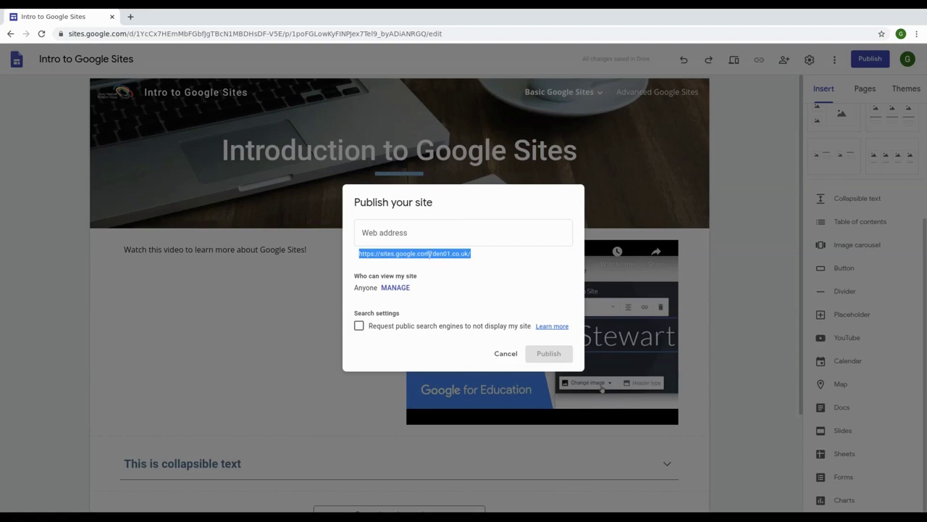
pyautogui.click(445, 236)
pyautogui.write('intro-to-google-sites')
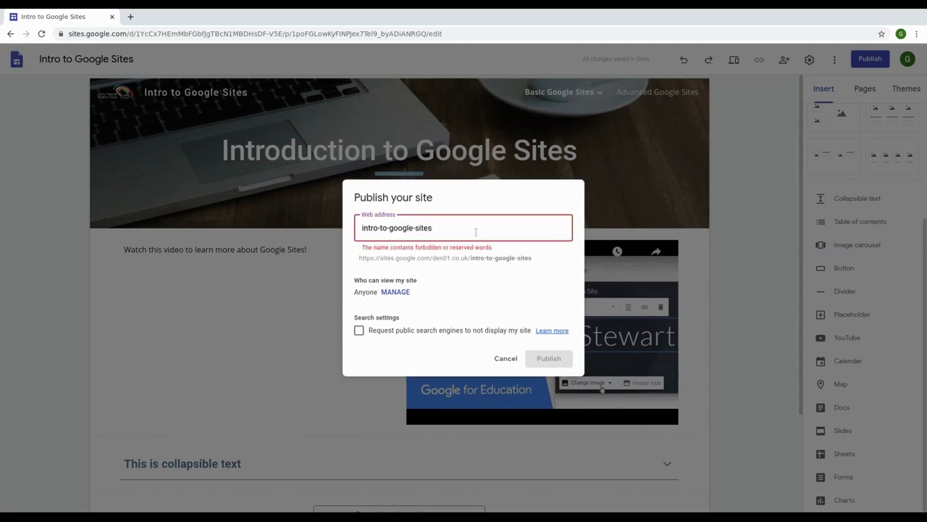
pyautogui.moveTo(415, 228); pyautogui.dragTo(389, 228)
pyautogui.press('BackSpace')
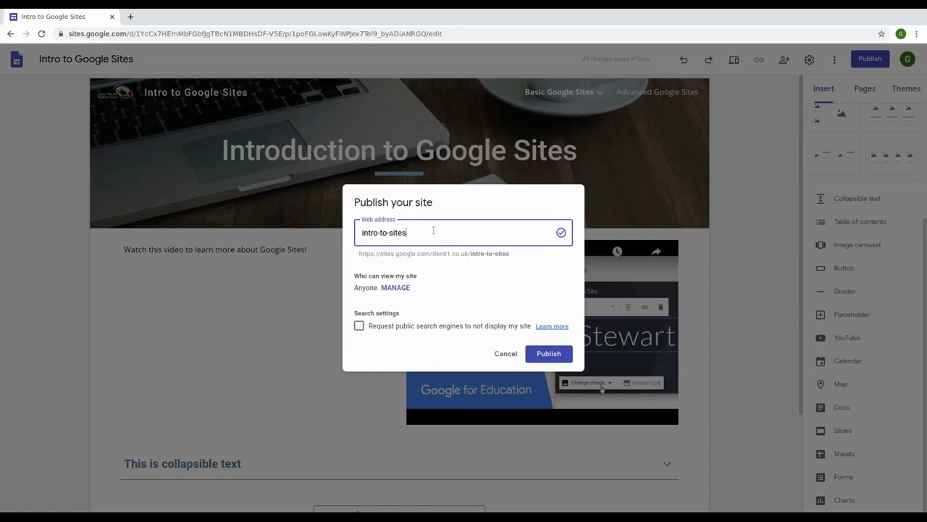
# Step: Check the den01.co.uk address preview and publish the site at intro-to-sites
pyautogui.moveTo(358, 253); pyautogui.dragTo(414, 263)
pyautogui.click(486, 252)
pyautogui.doubleClick(443, 254)
pyautogui.click(345, 254)
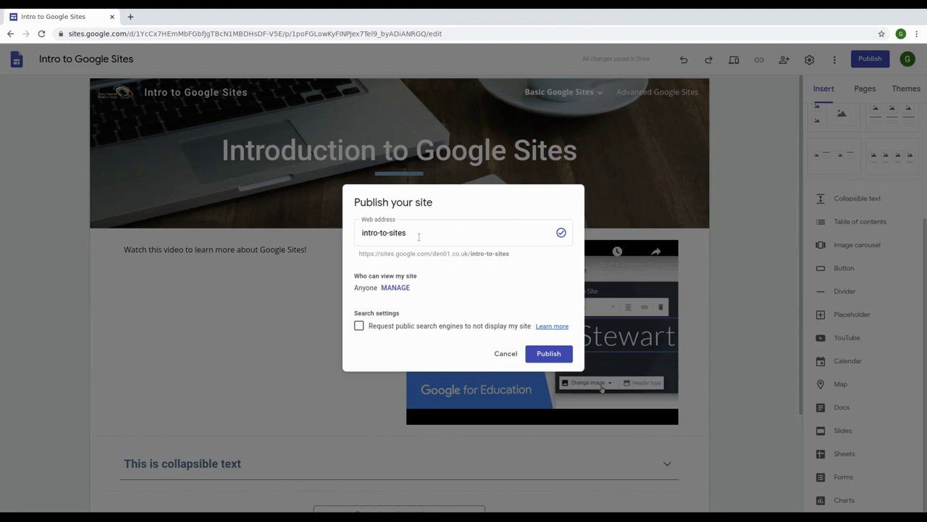
pyautogui.moveTo(432, 254); pyautogui.dragTo(468, 254)
pyautogui.click(433, 253)
pyautogui.moveTo(433, 253); pyautogui.dragTo(469, 255)
pyautogui.click(437, 234)
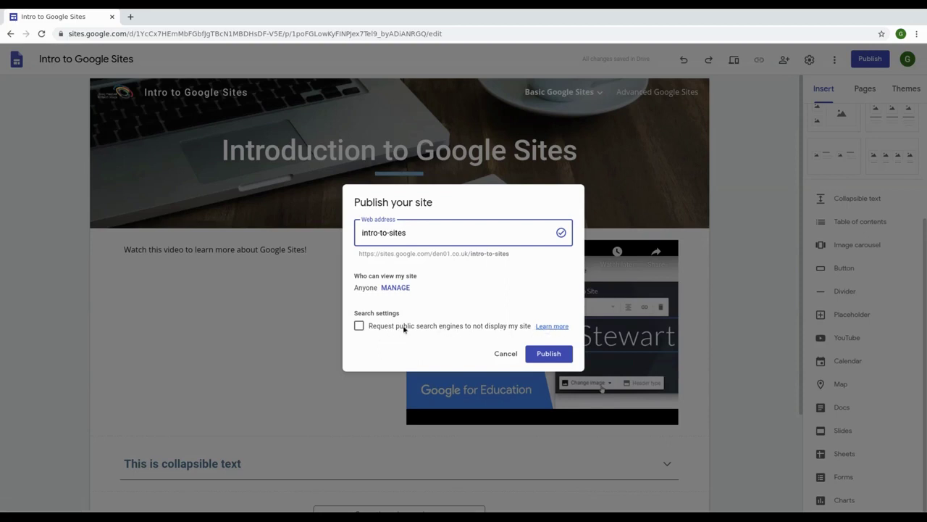
pyautogui.click(556, 354)
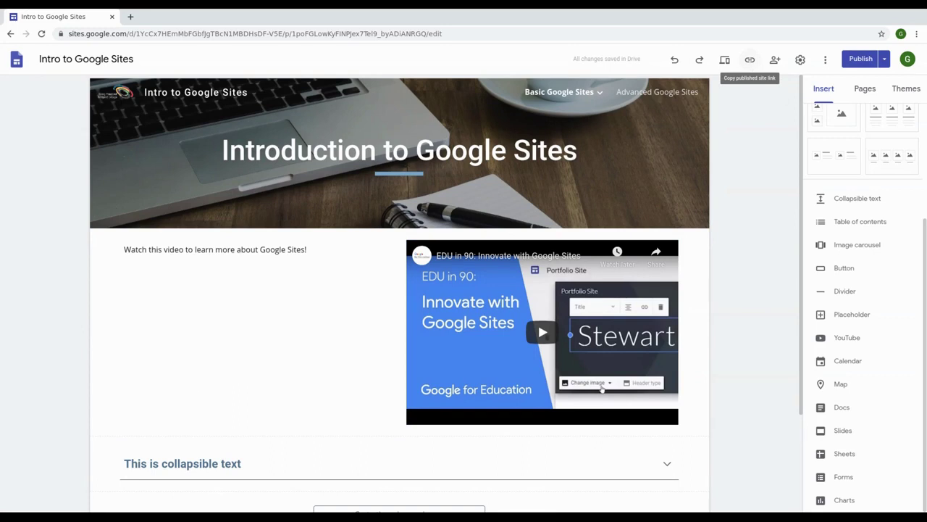
# Step: Copy the published site link and load it in a new browser tab
pyautogui.click(749, 61)
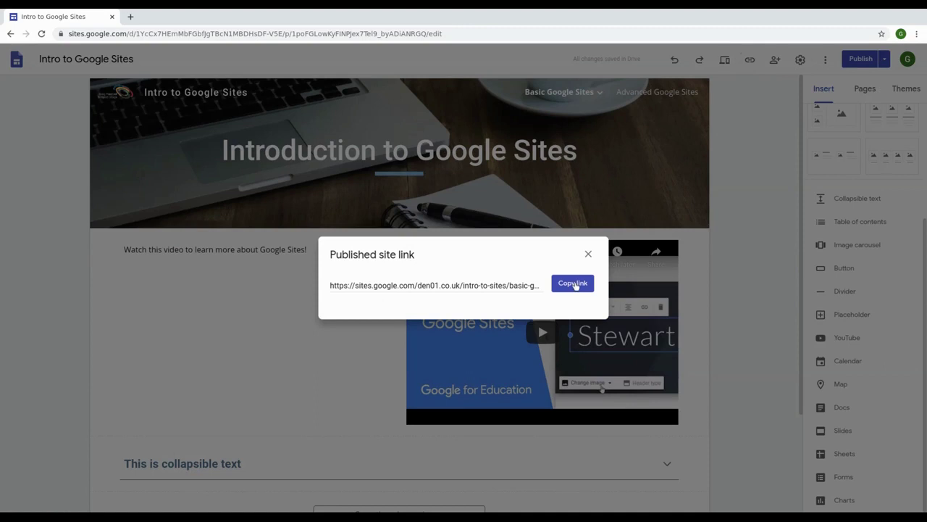
pyautogui.click(574, 283)
pyautogui.click(130, 15)
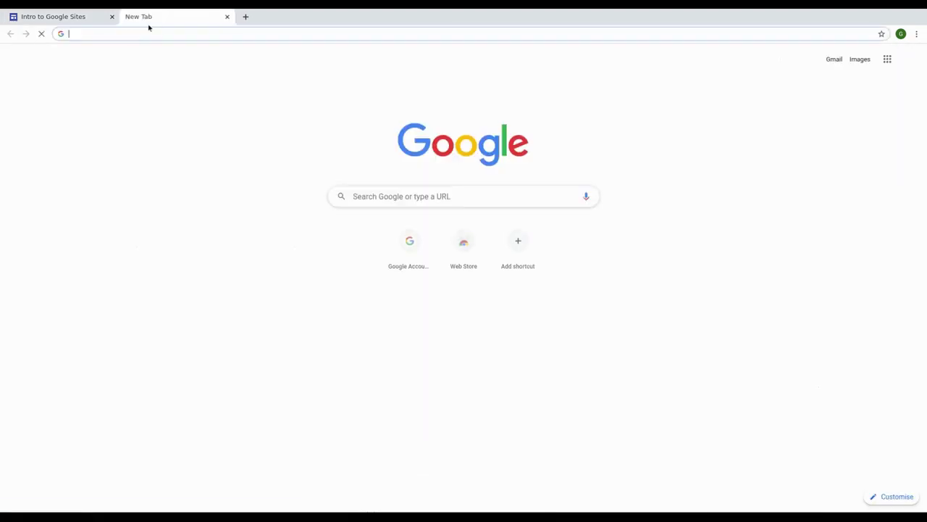
pyautogui.hotkey('ctrl', 'v')
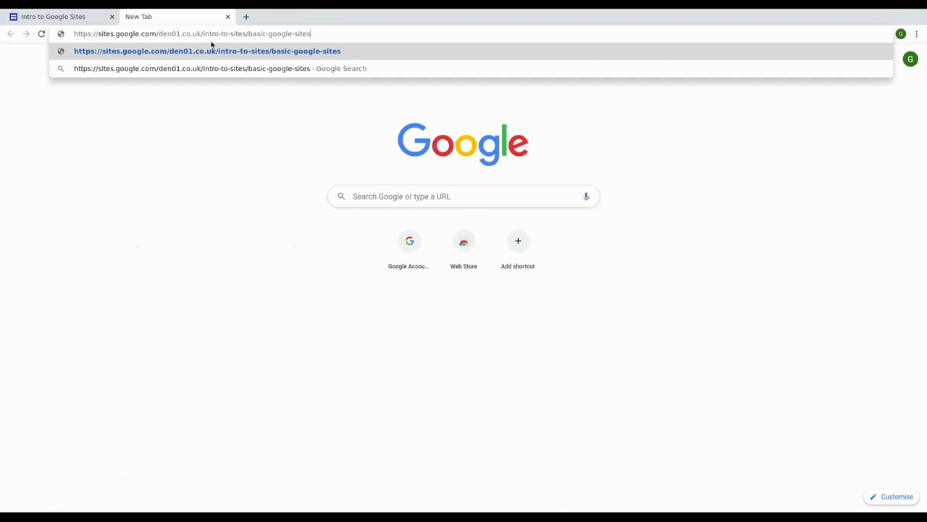
pyautogui.press('Return')
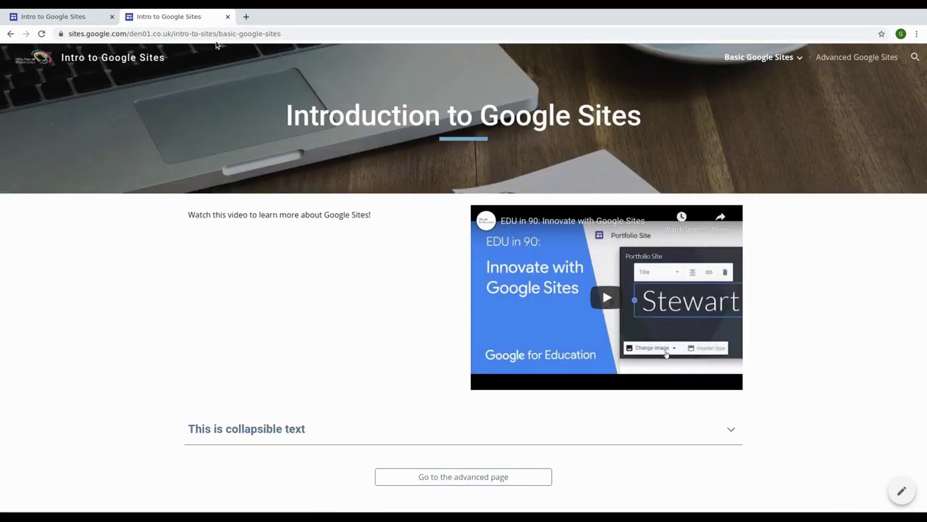
# Step: Browse the Advanced Google Sites and Changing the Theme pages, then return to Basic Google Sites
pyautogui.click(866, 56)
pyautogui.click(767, 79)
pyautogui.click(757, 60)
pyautogui.click(250, 35)
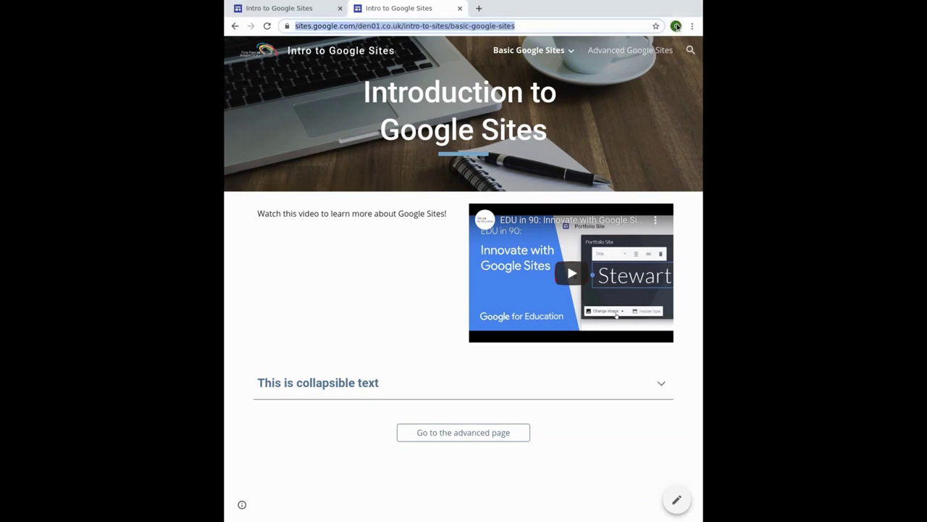
# Step: Maximise the browser window and use the Edit this page pencil to return to editing
pyautogui.click(676, 25)
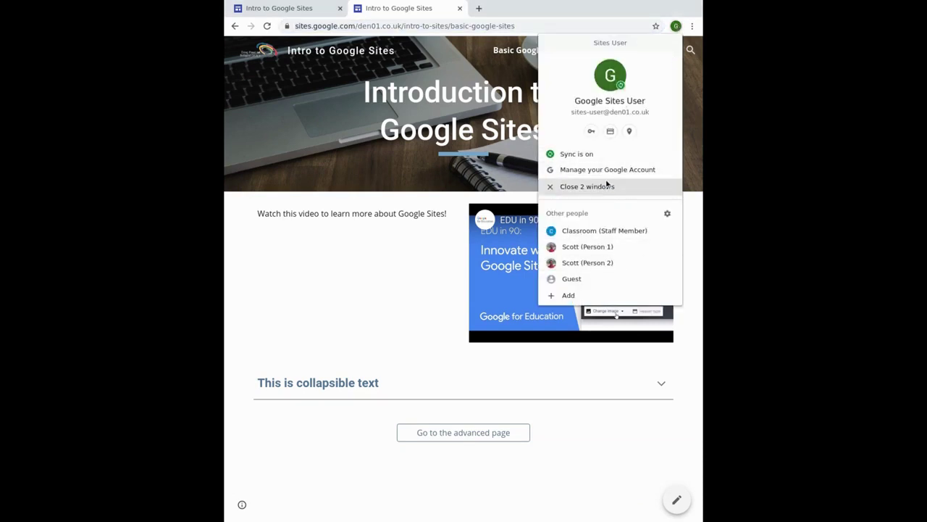
pyautogui.press('Escape')
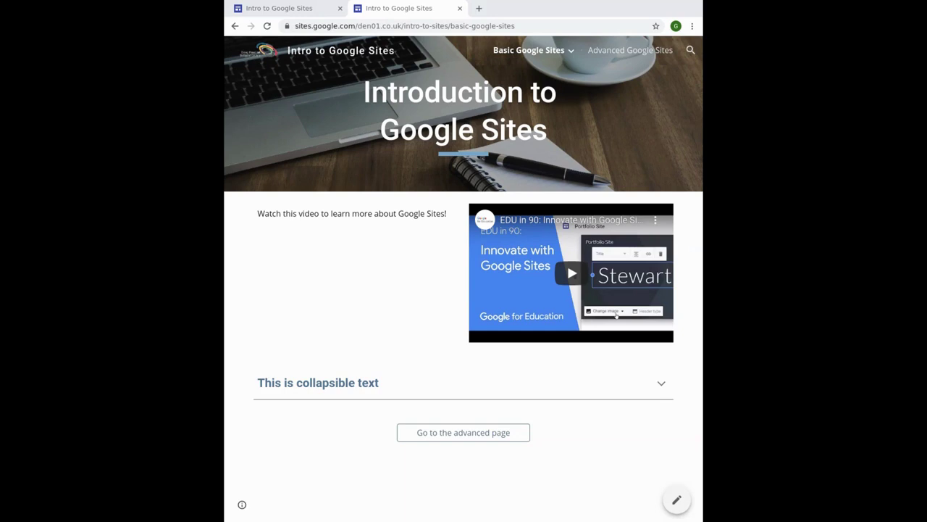
pyautogui.hotkey('ctrl', 'l')
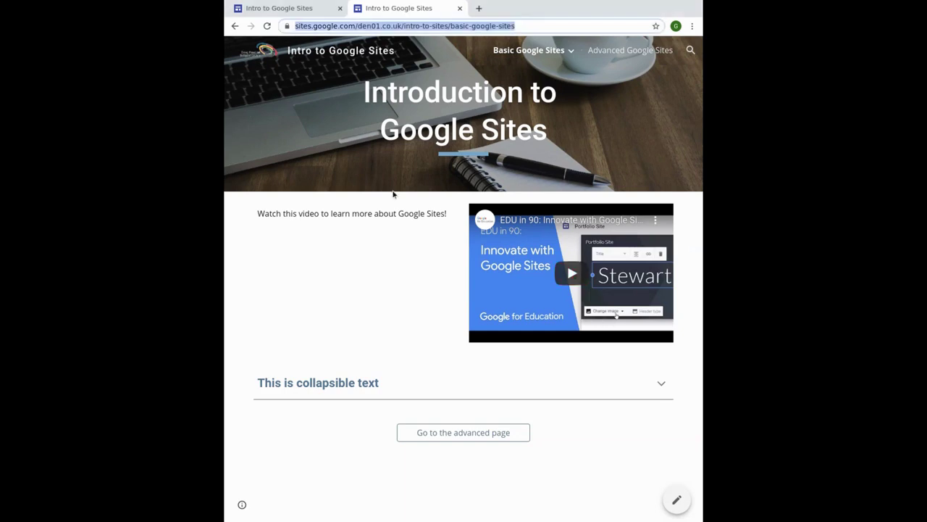
pyautogui.click(396, 195)
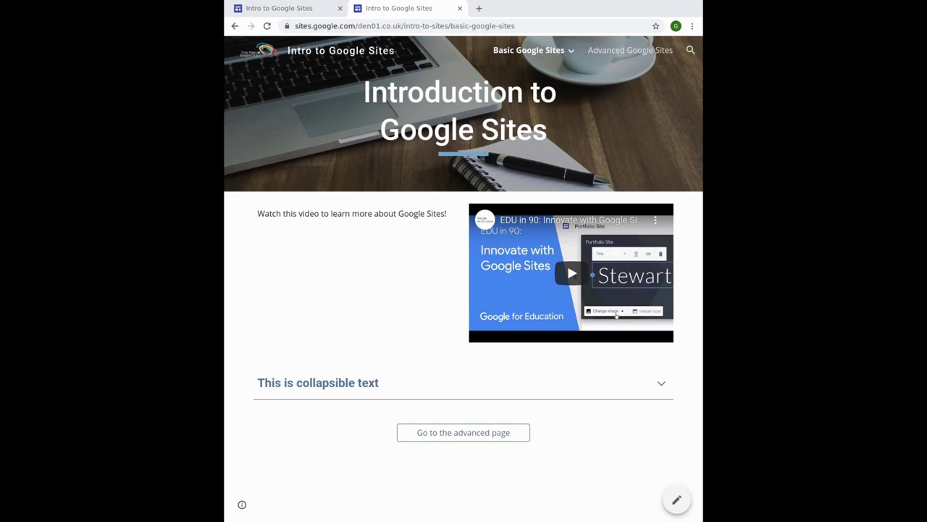
pyautogui.hotkey('ctrl', 'l')
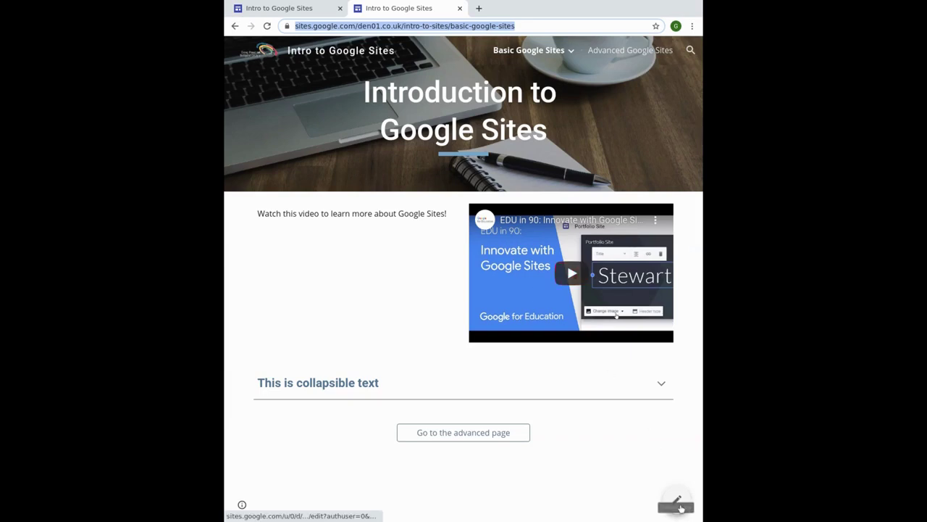
pyautogui.click(685, 498)
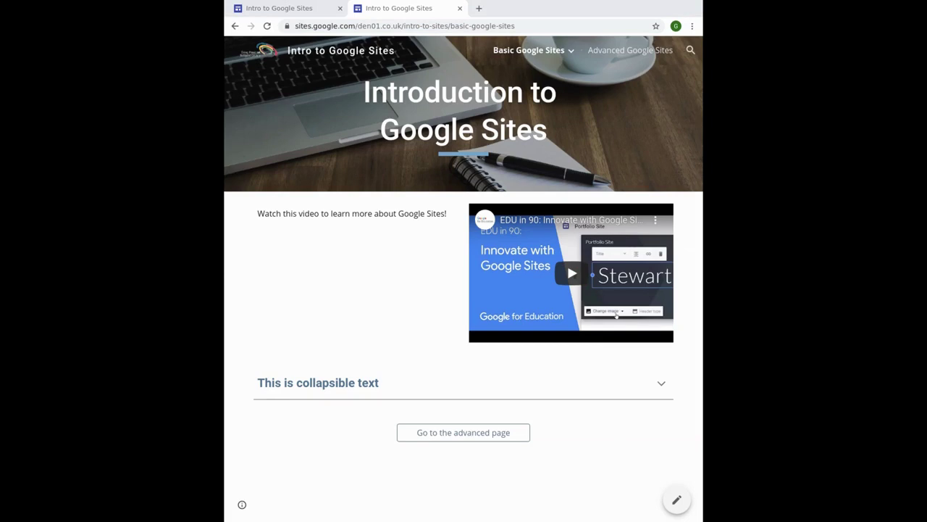
pyautogui.press('super+Up')
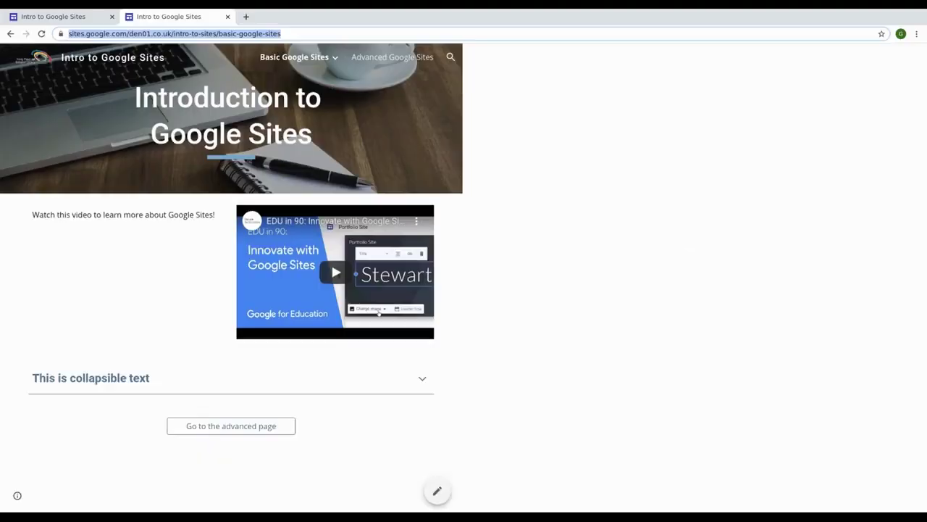
pyautogui.click(901, 493)
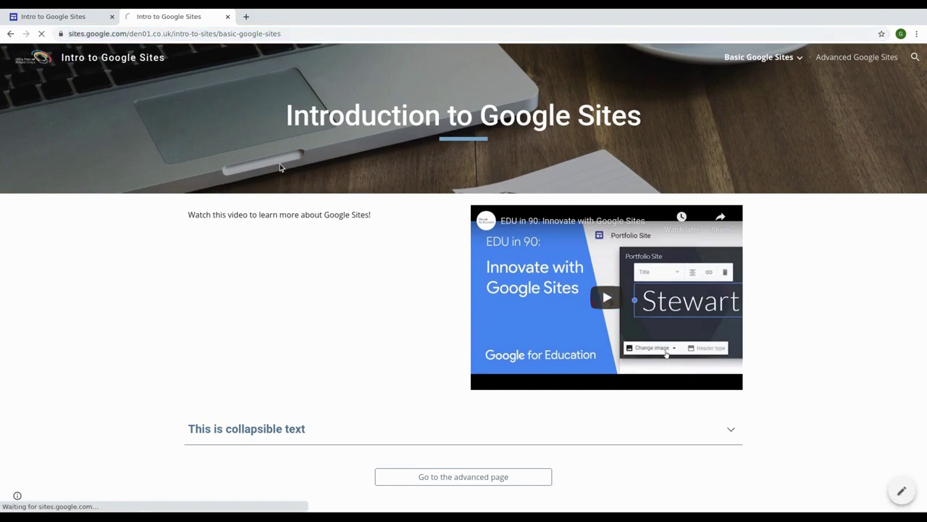
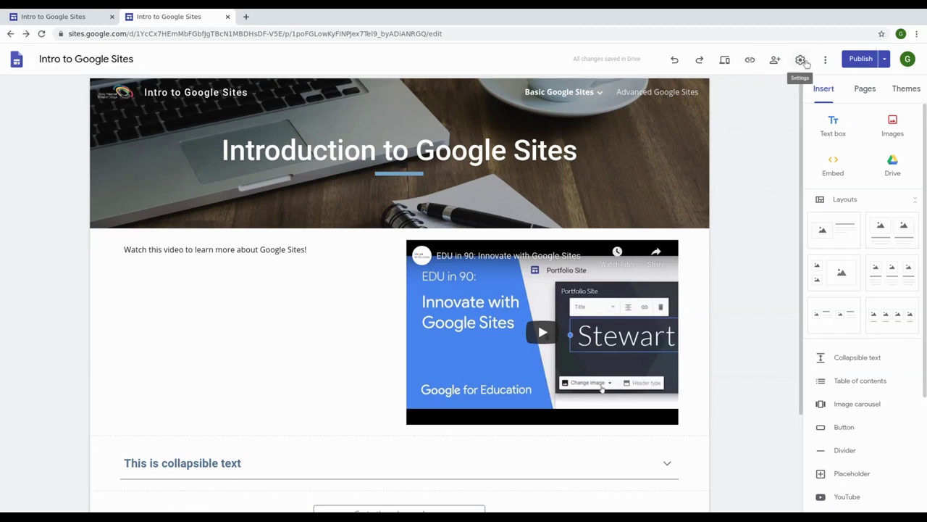
# Step: In site settings, switch Navigation Mode to Side, then back to Top
pyautogui.click(800, 61)
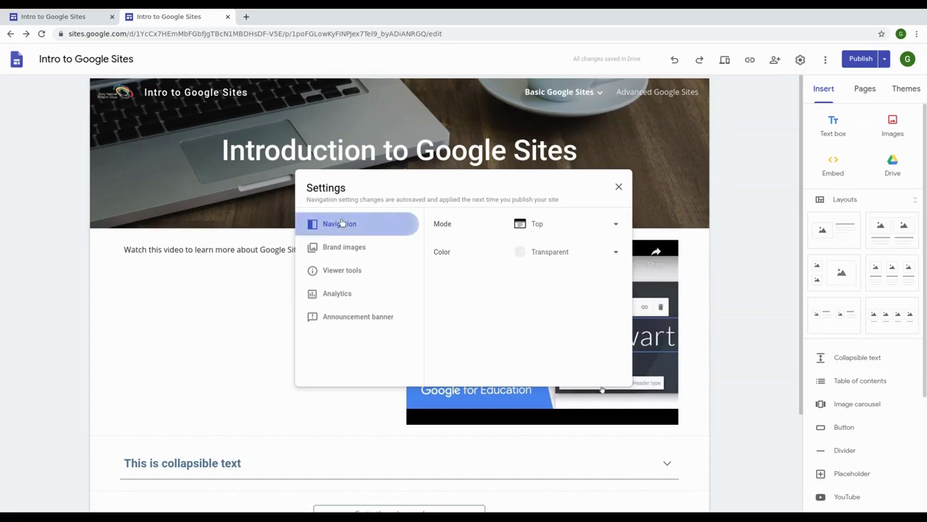
pyautogui.click(555, 224)
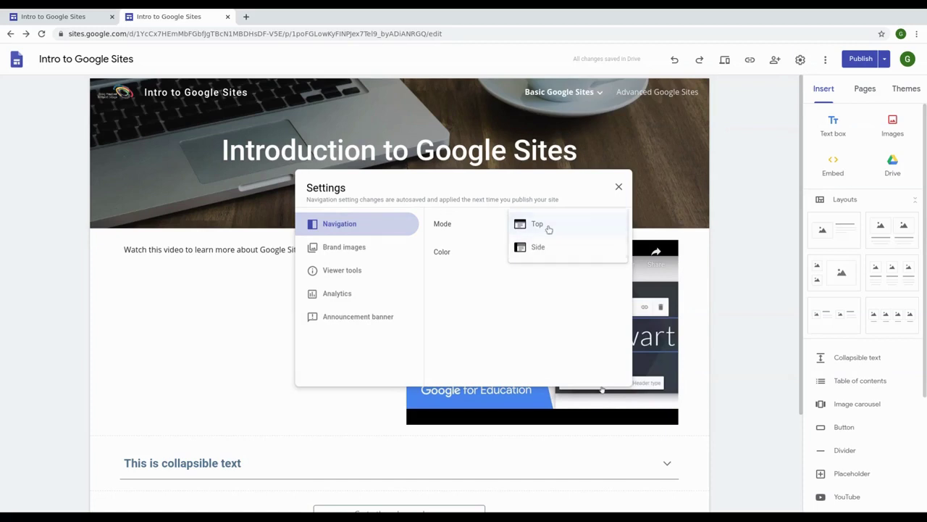
pyautogui.click(548, 247)
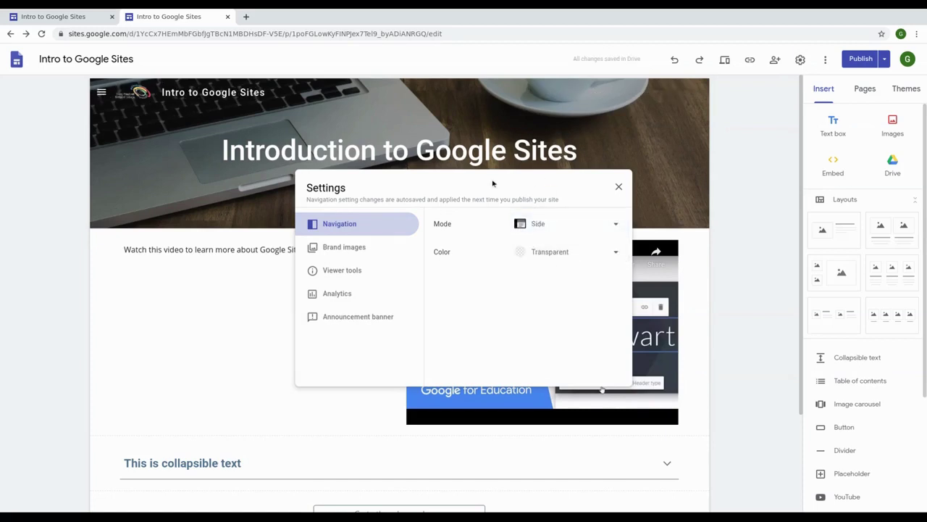
pyautogui.click(560, 227)
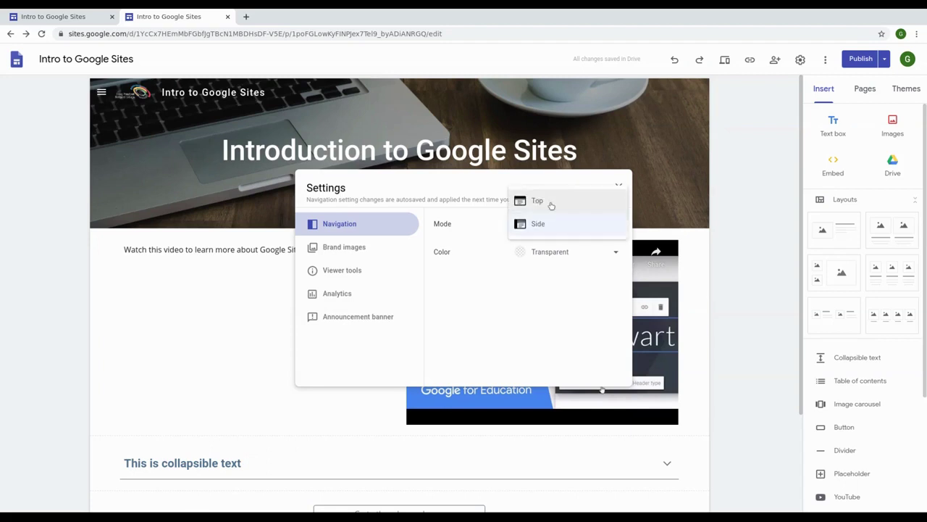
pyautogui.click(551, 205)
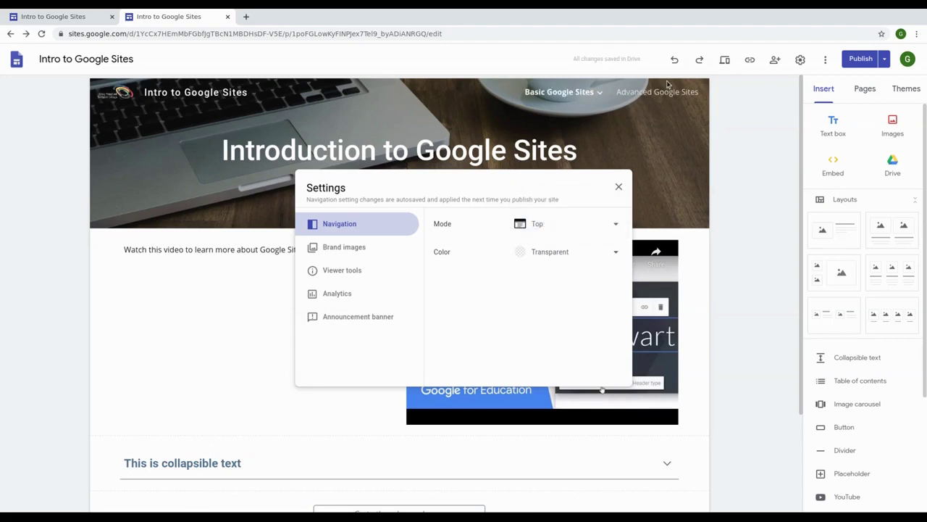
# Step: Keep the navigation colour Transparent and go to the Brand images settings
pyautogui.click(556, 253)
pyautogui.click(556, 253)
pyautogui.click(387, 247)
pyautogui.scroll(-2, 497, 250)
# Step: Review the Viewer tools settings, including the Info icon explanation
pyautogui.scroll(2, 497, 250)
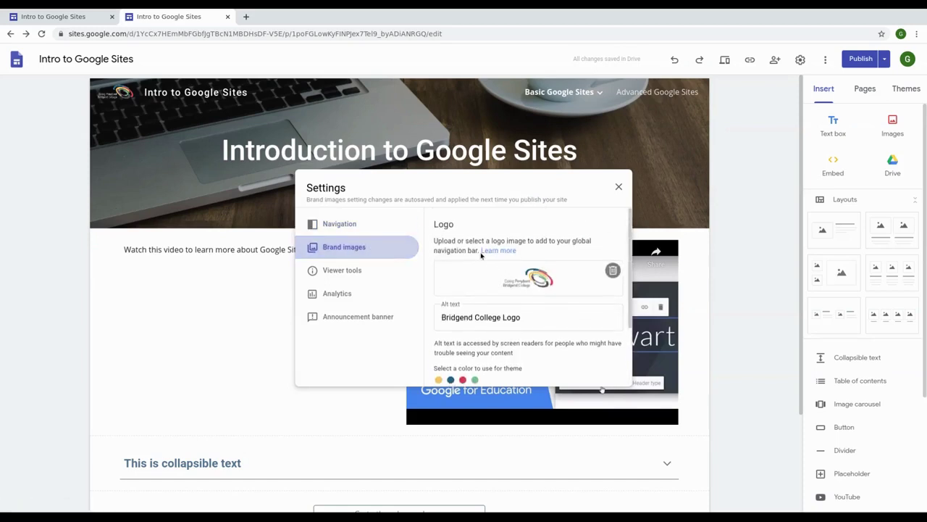
pyautogui.click(359, 273)
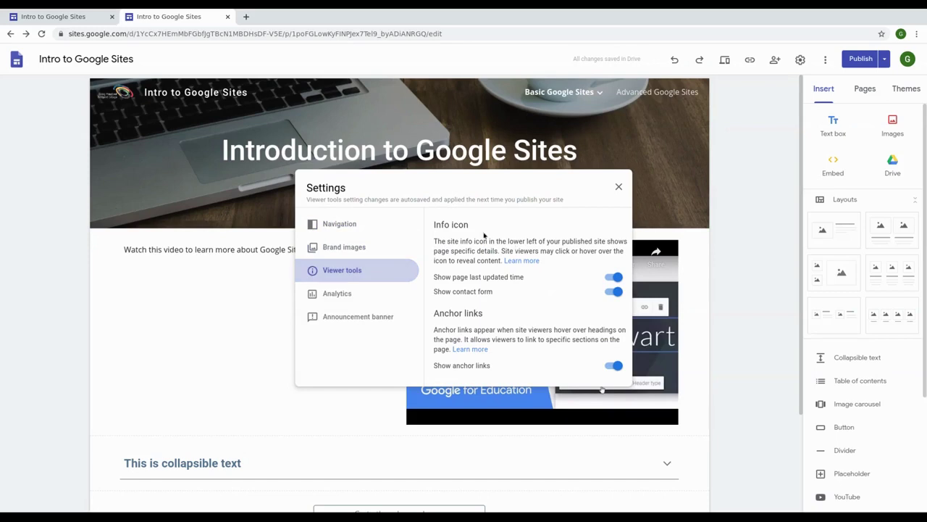
pyautogui.moveTo(435, 225); pyautogui.dragTo(489, 349)
pyautogui.click(533, 353)
# Step: Review the Analytics settings for connecting Google Analytics
pyautogui.click(354, 295)
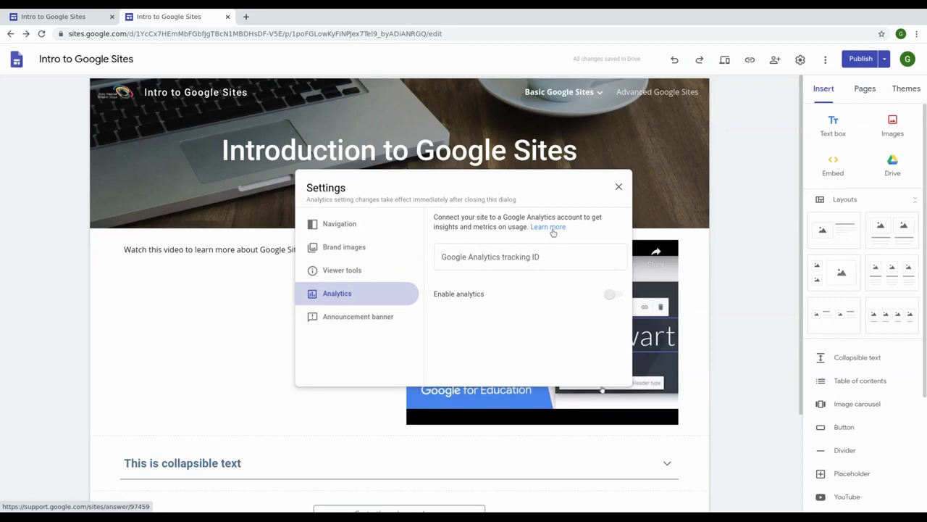
pyautogui.moveTo(503, 217); pyautogui.dragTo(555, 217)
pyautogui.click(541, 229)
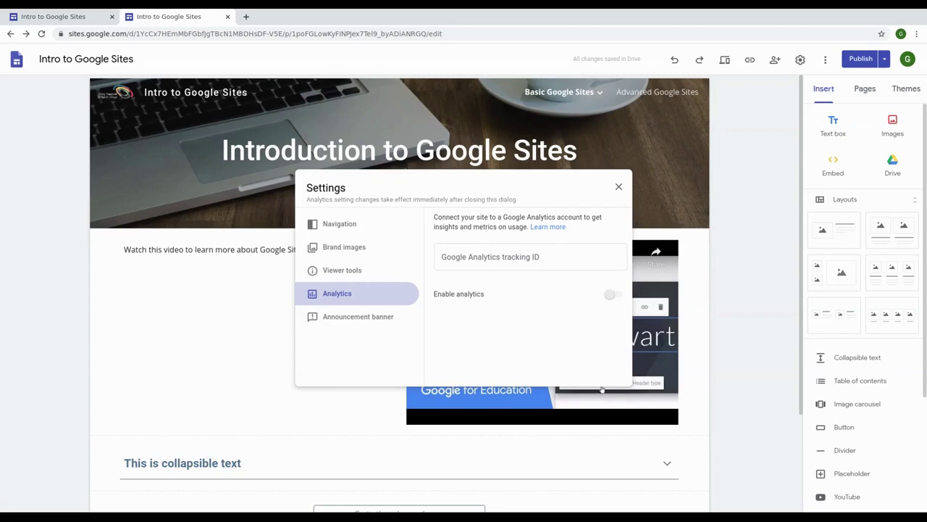
pyautogui.moveTo(504, 217); pyautogui.dragTo(558, 217)
pyautogui.click(546, 217)
# Step: Turn on Show banner in the Announcement banner settings
pyautogui.click(377, 319)
pyautogui.scroll(-2, 563, 282)
pyautogui.scroll(2, 585, 263)
pyautogui.scroll(-2, 572, 278)
pyautogui.scroll(-1, 544, 320)
pyautogui.scroll(3, 544, 321)
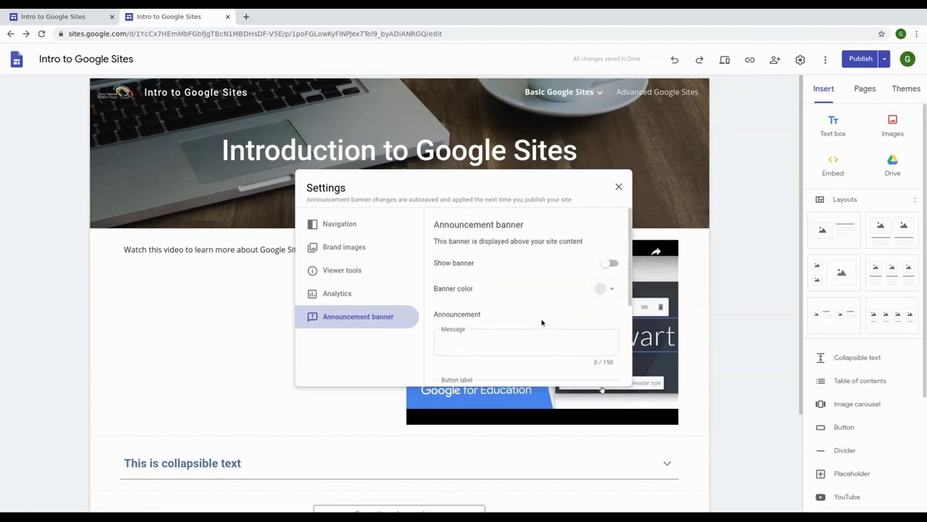
pyautogui.click(610, 265)
pyautogui.scroll(-1, 495, 289)
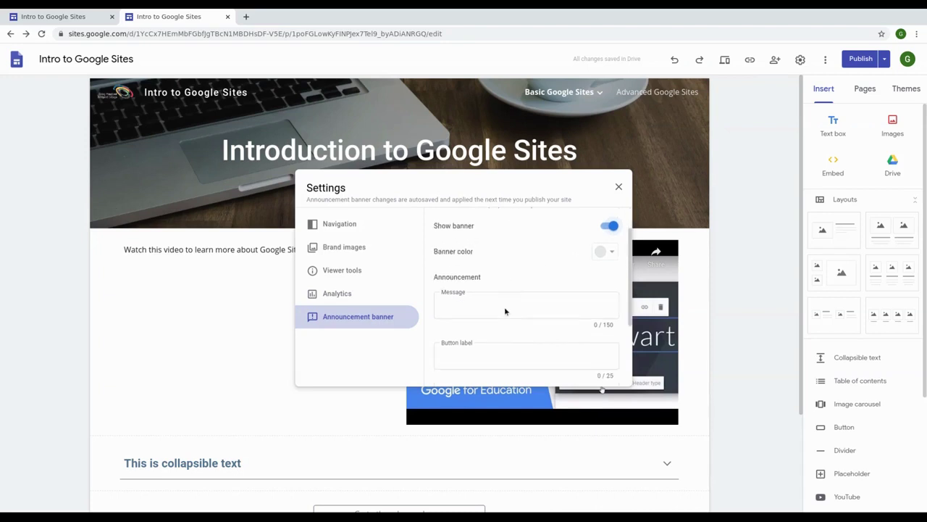
# Step: Enter the banner message 'Check out the new Advanced Google Sites pages!'
pyautogui.click(497, 296)
pyautogui.write('Check ')
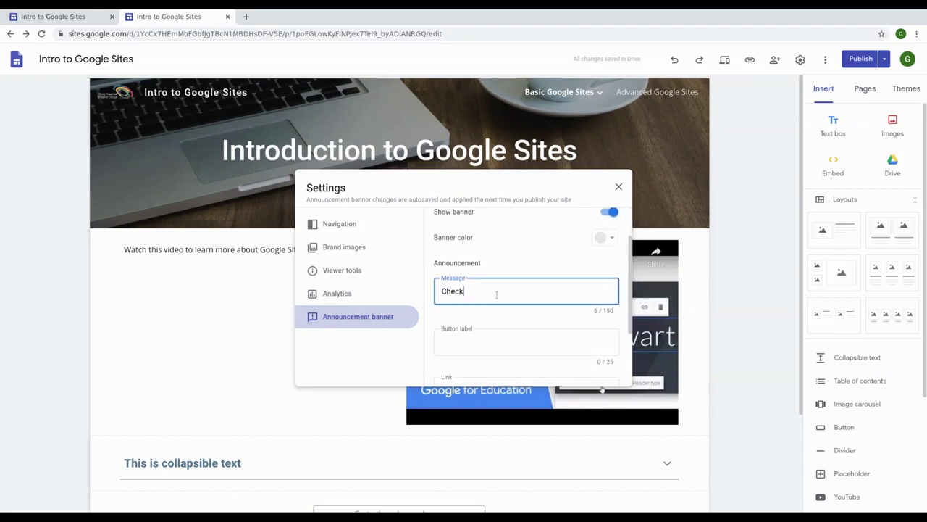
pyautogui.write('out the new Advan')
pyautogui.press('BackSpace')
pyautogui.write('anced Google Sites pages!')
# Step: Label the button 'Advanced Google Sites', link it to that page, show on home page only
pyautogui.click(492, 339)
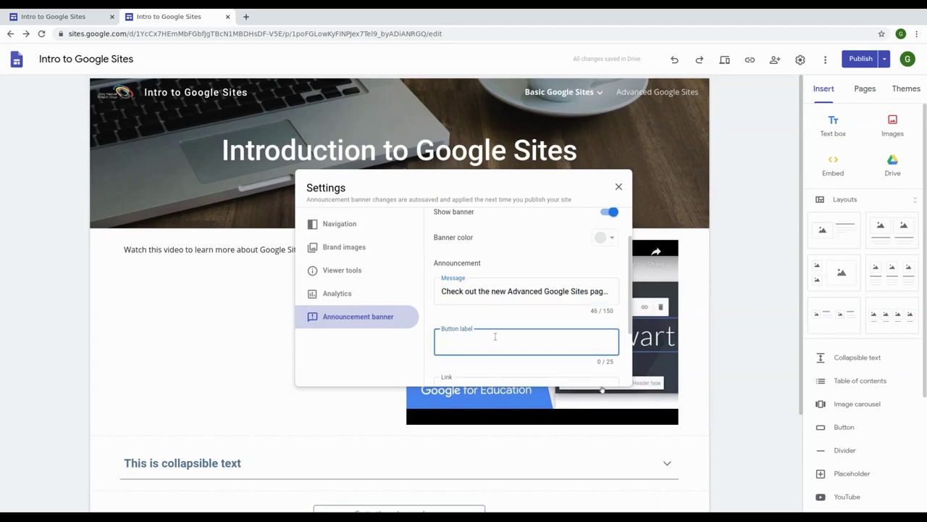
pyautogui.write('Advanc')
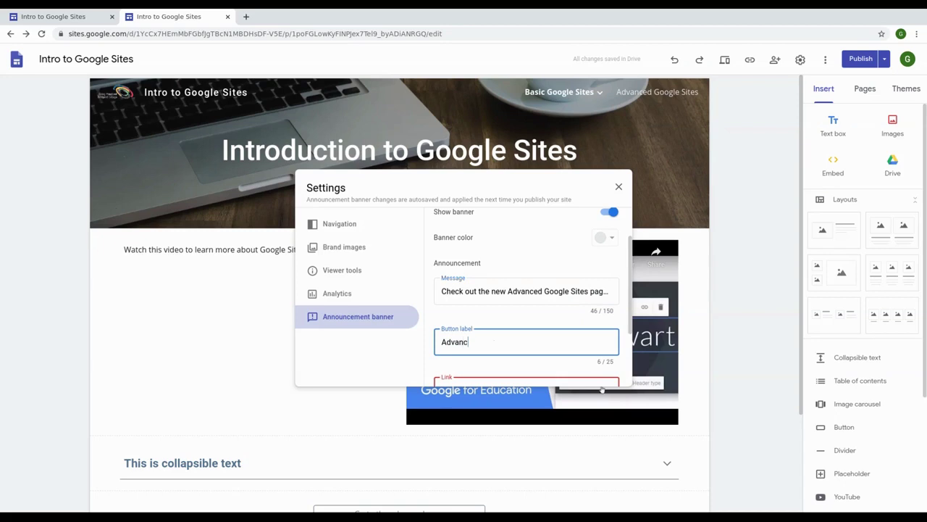
pyautogui.write('ed Google Sites')
pyautogui.press('Tab')
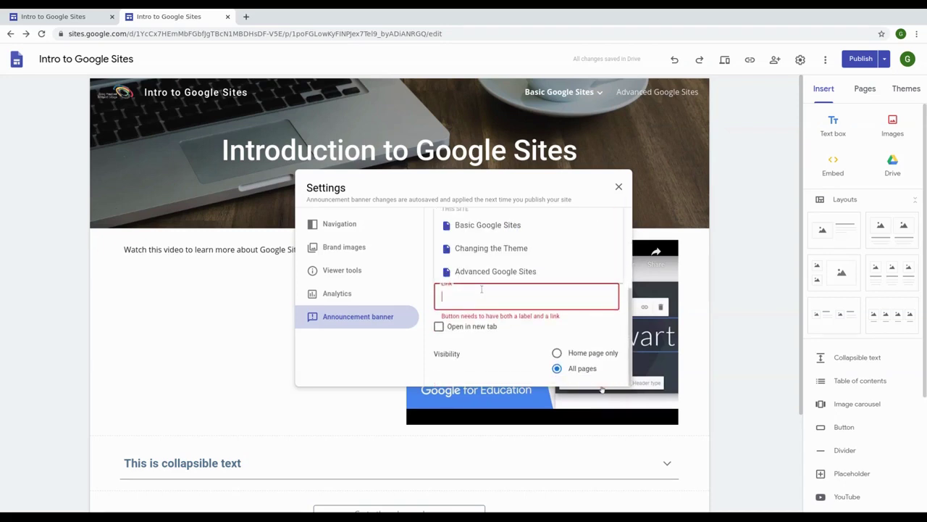
pyautogui.click(493, 271)
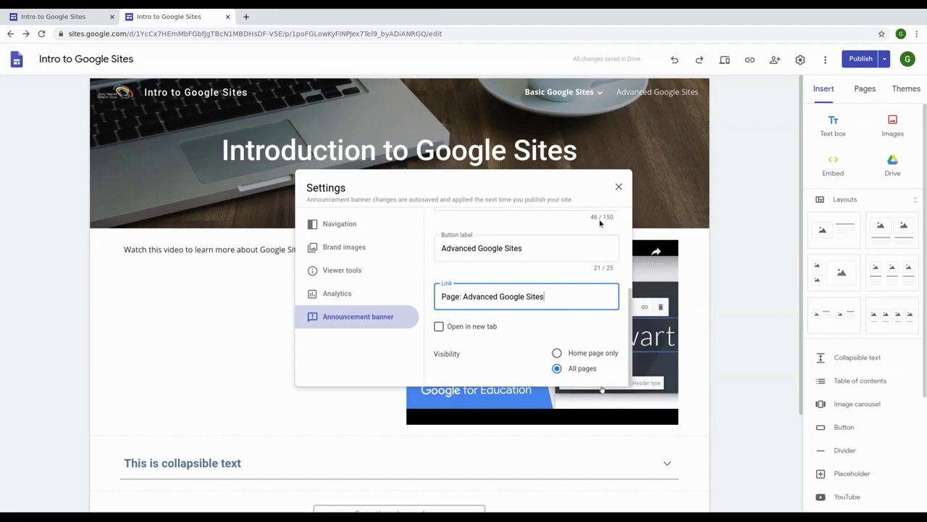
pyautogui.click(557, 353)
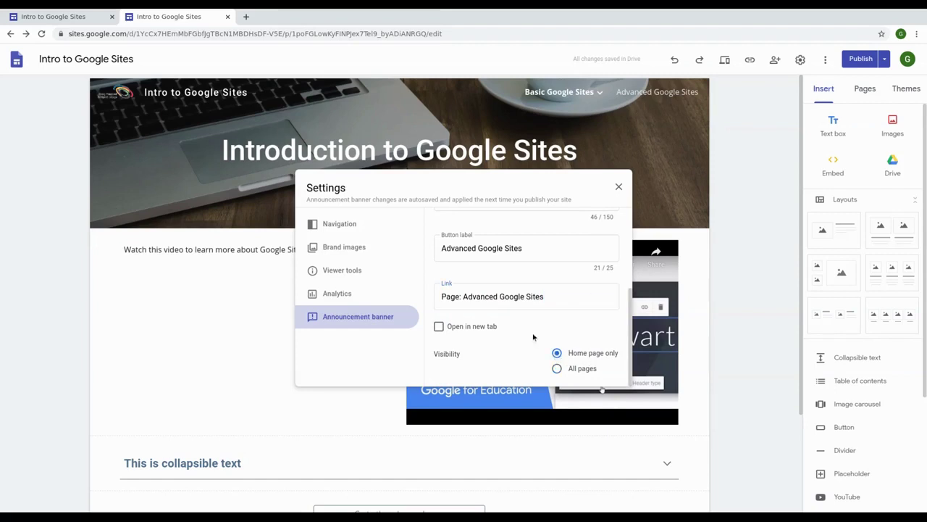
pyautogui.scroll(3, 543, 336)
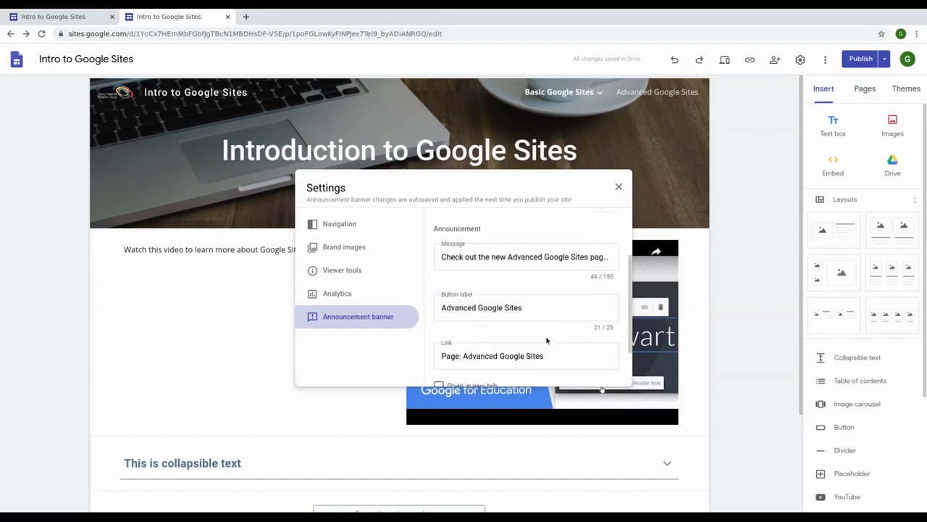
# Step: Preview the announcement banner on the page, then switch it off
pyautogui.click(617, 187)
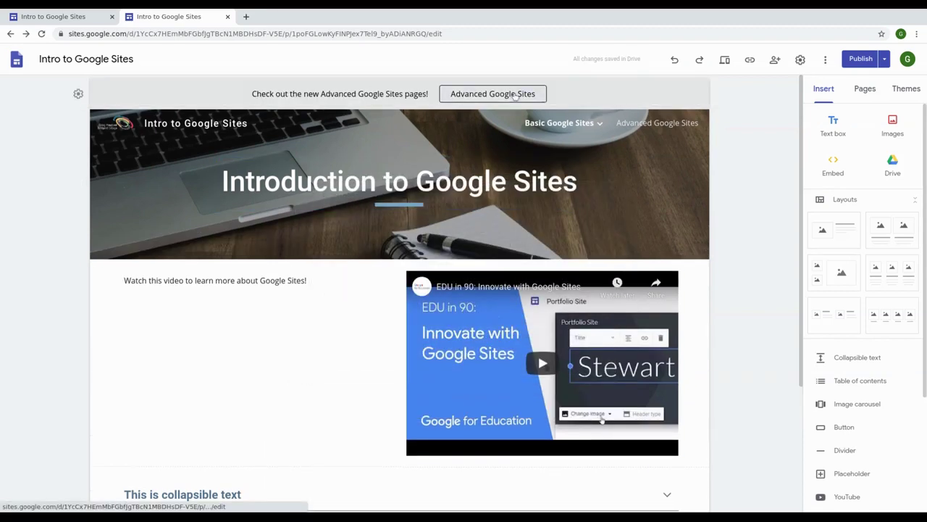
pyautogui.click(79, 94)
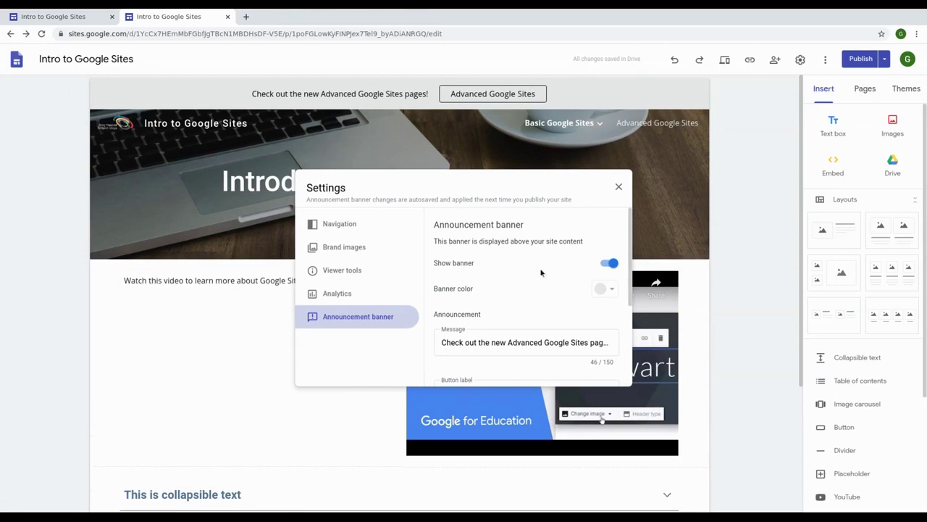
pyautogui.click(616, 265)
pyautogui.click(697, 196)
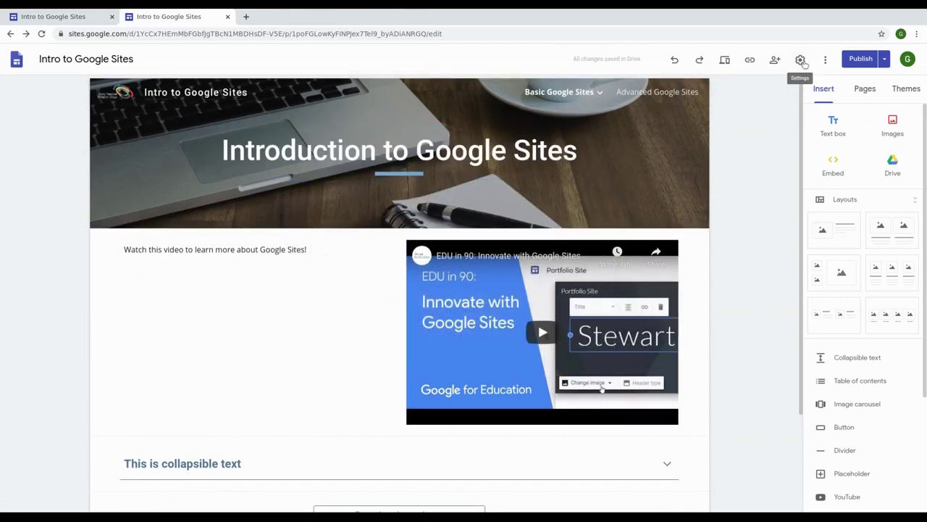
# Step: Turn the banner back on to preview it, then switch it off for good
pyautogui.click(801, 61)
pyautogui.click(360, 317)
pyautogui.click(609, 264)
pyautogui.click(619, 187)
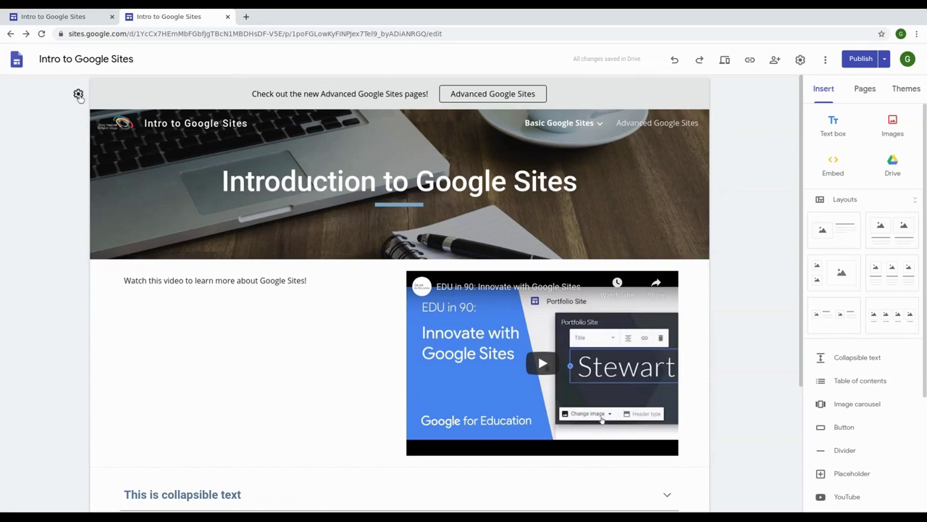
pyautogui.click(78, 94)
pyautogui.click(610, 264)
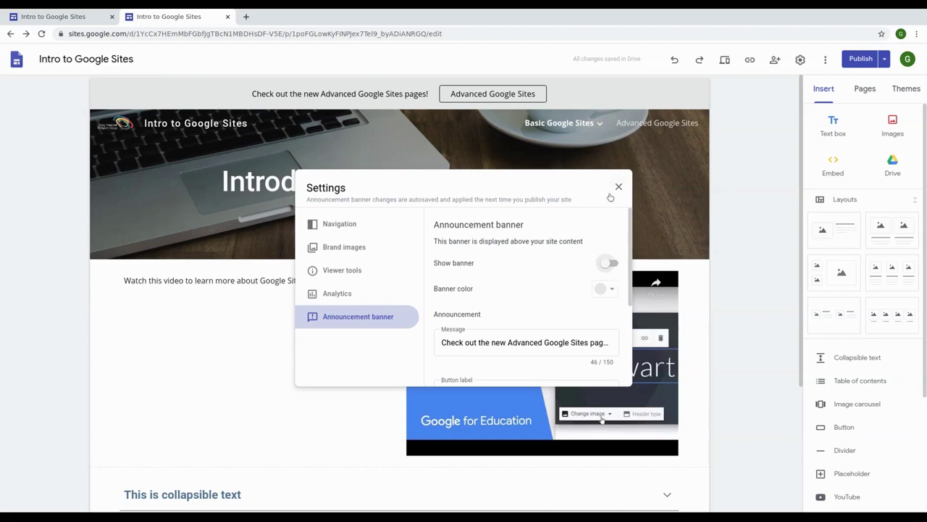
pyautogui.click(618, 187)
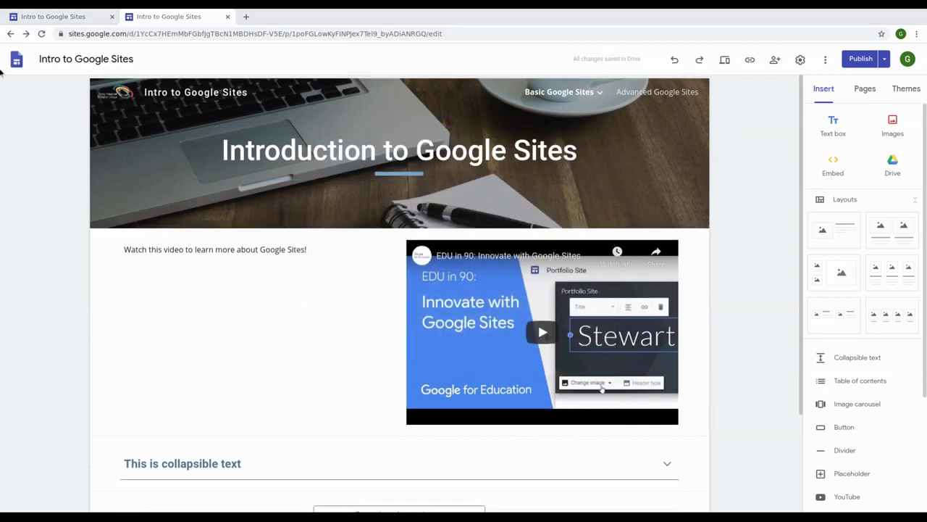
# Step: Embed the Drive document 'New Test Doc' below the Go to the advanced page button and enlarge its frame
pyautogui.hotkey('ctrl', 'w')
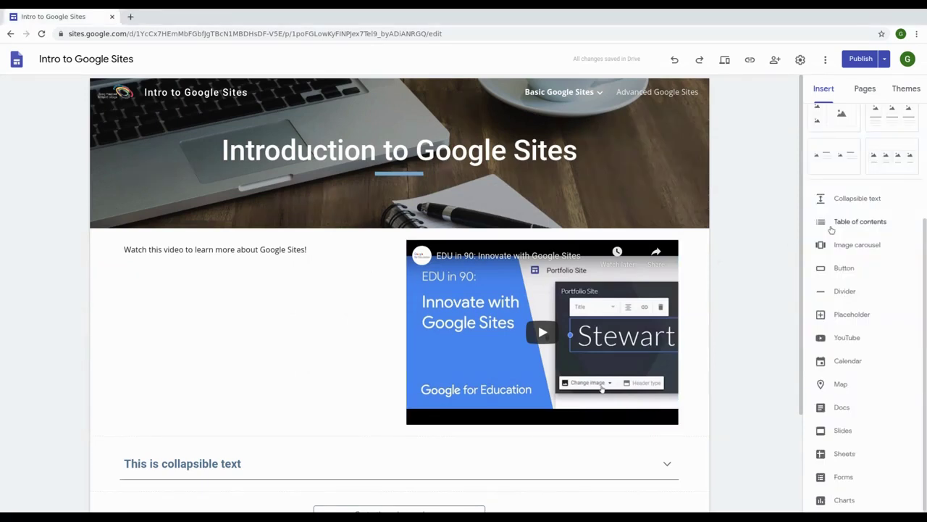
pyautogui.scroll(2, 831, 230)
pyautogui.scroll(2, 832, 231)
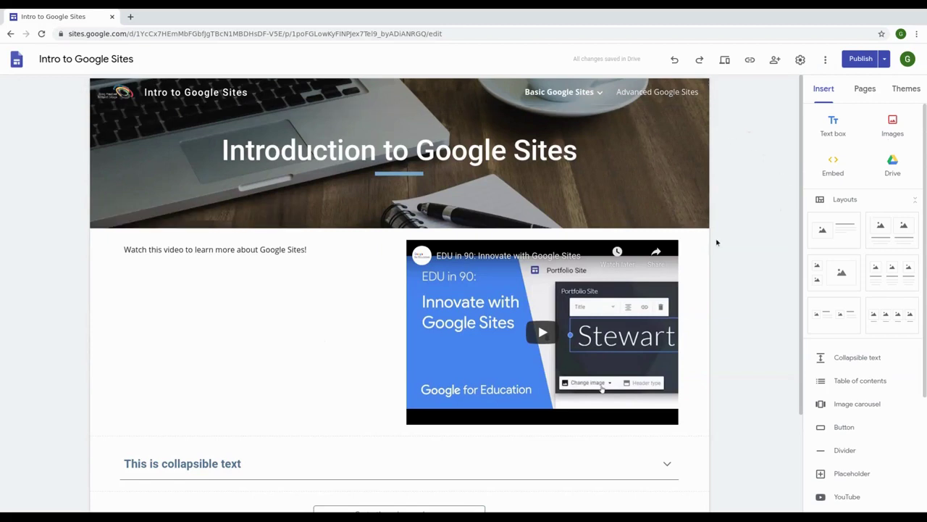
pyautogui.scroll(-3, 716, 241)
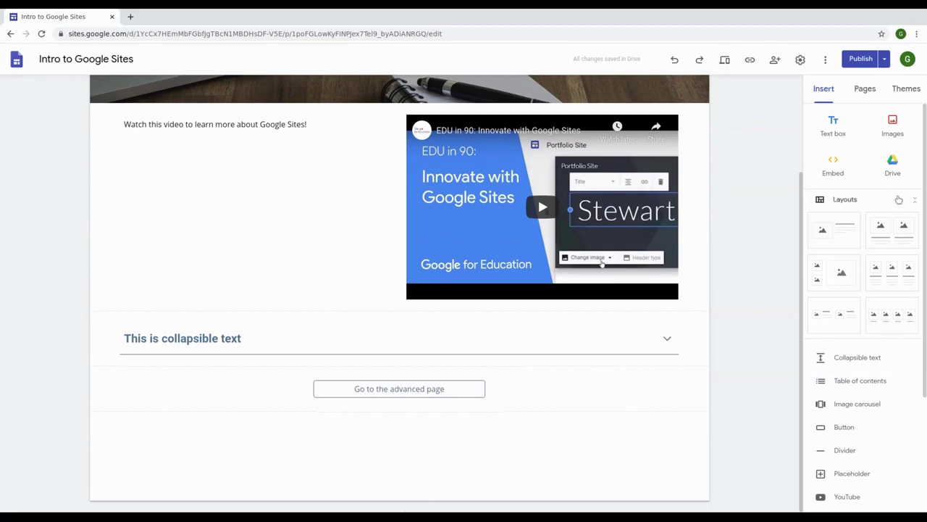
pyautogui.click(893, 166)
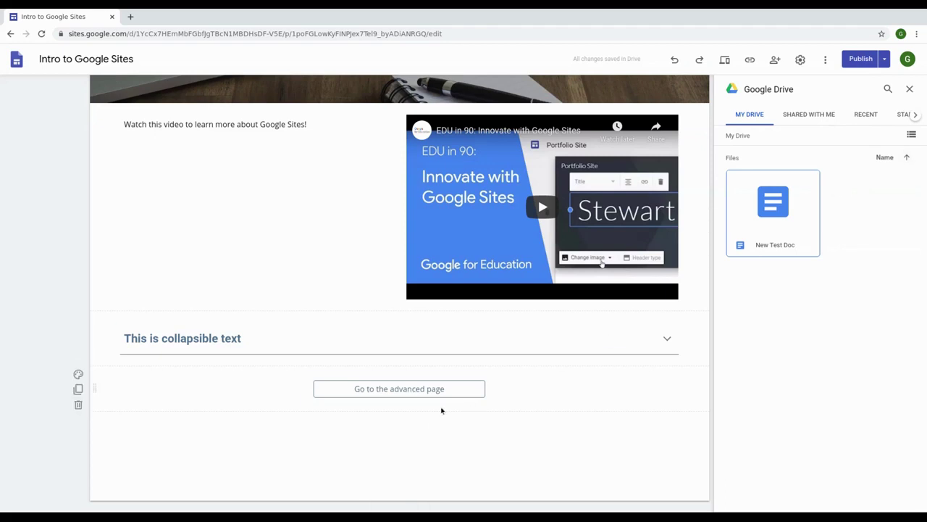
pyautogui.click(471, 386)
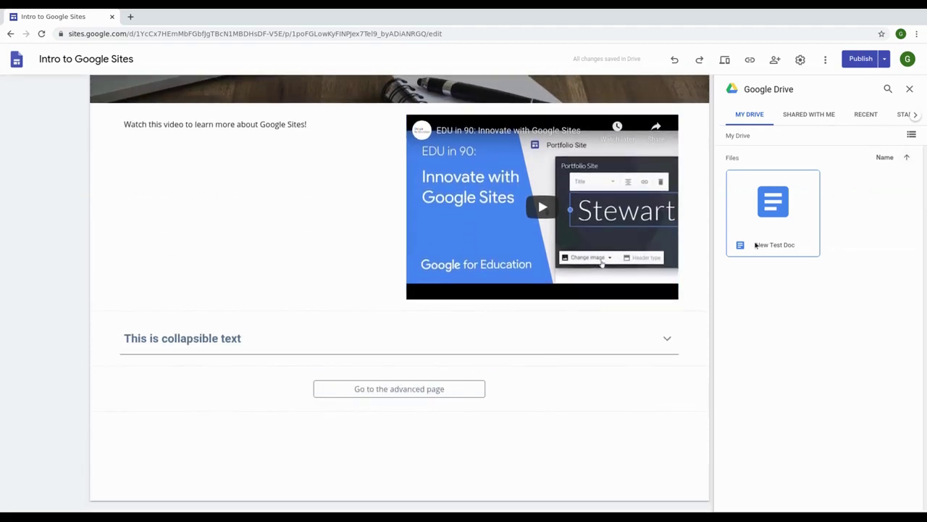
pyautogui.click(792, 208)
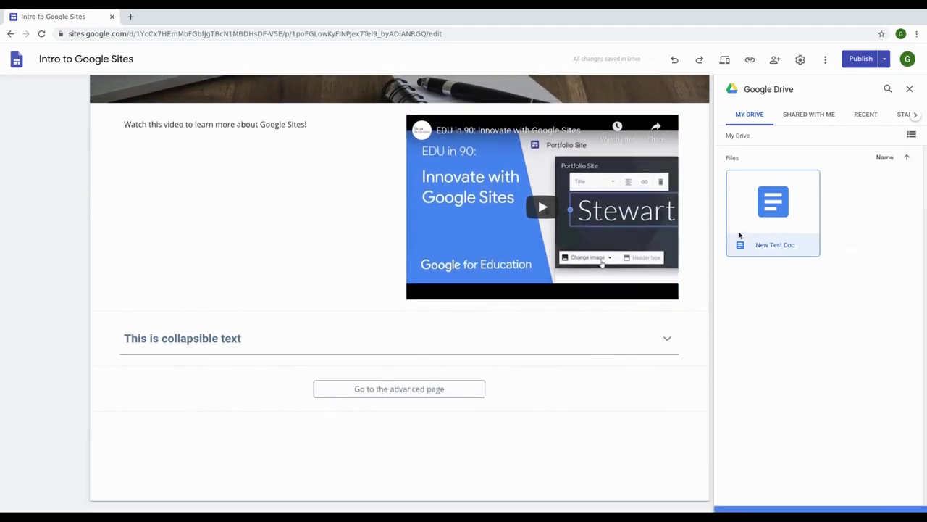
pyautogui.click(901, 502)
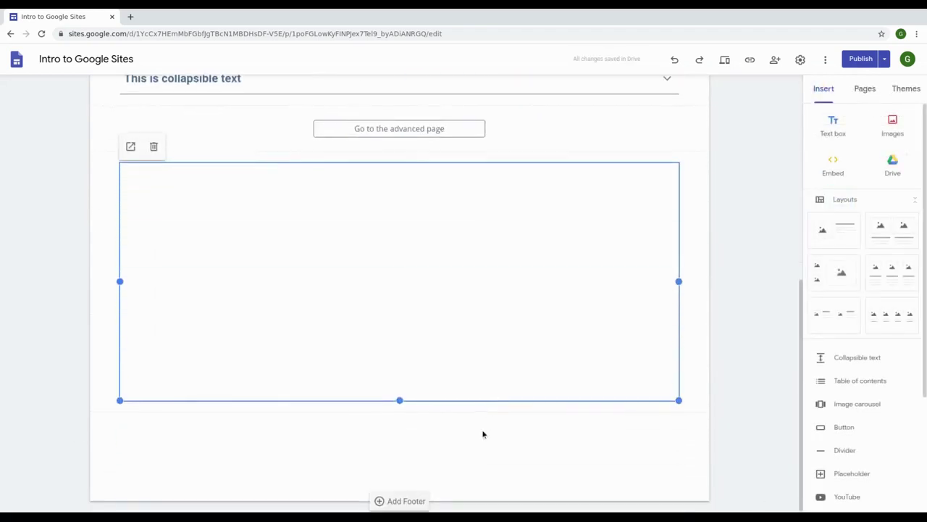
pyautogui.moveTo(399, 400); pyautogui.dragTo(400, 447)
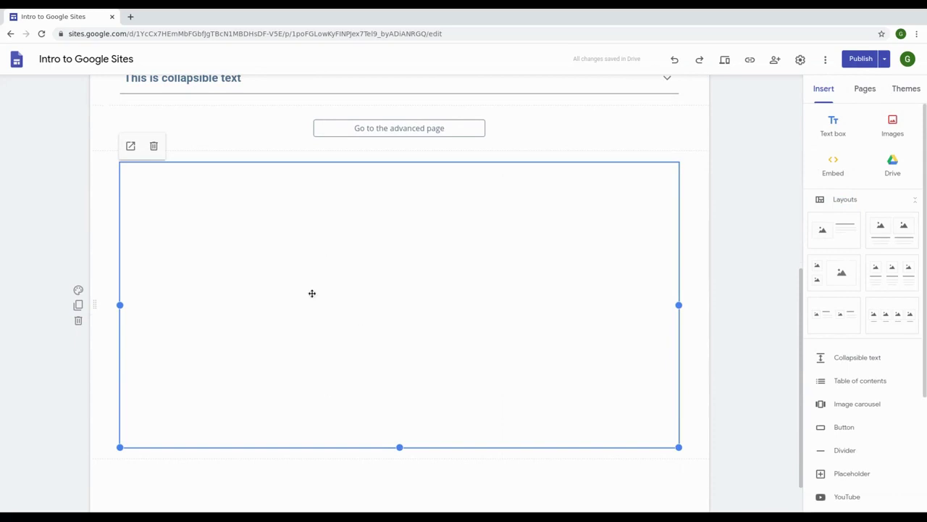
# Step: Open New Test Doc in its own tab and type 'If I update this live, it should automatically update the site.'
pyautogui.click(131, 147)
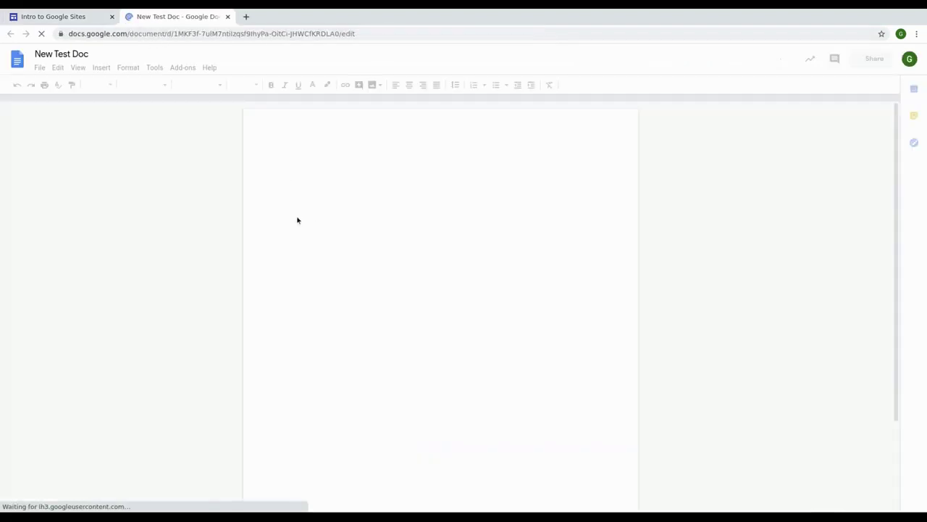
pyautogui.write('If')
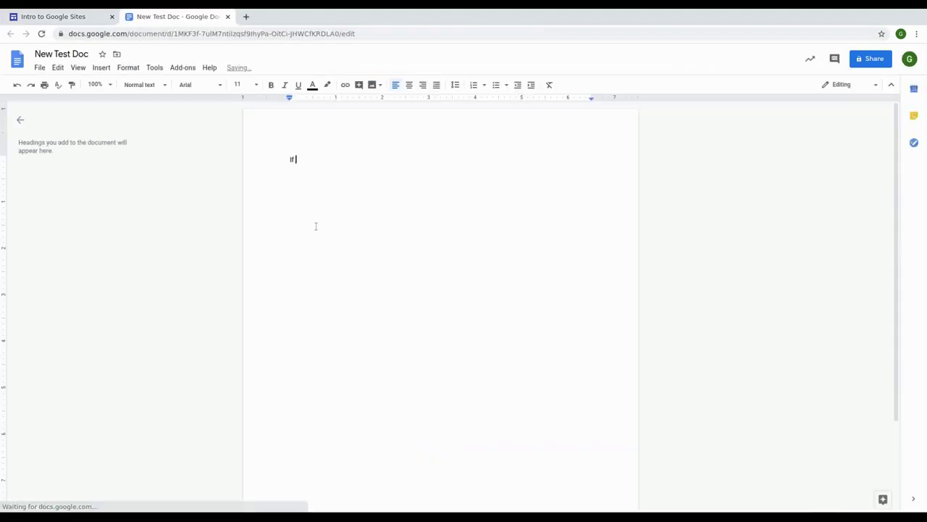
pyautogui.write(' I update this ')
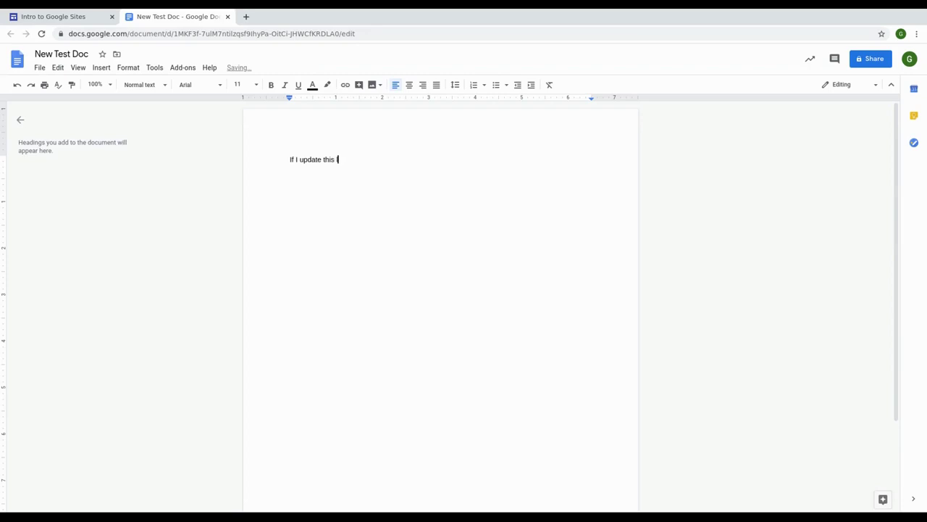
pyautogui.write('live, it should automatically update the site.')
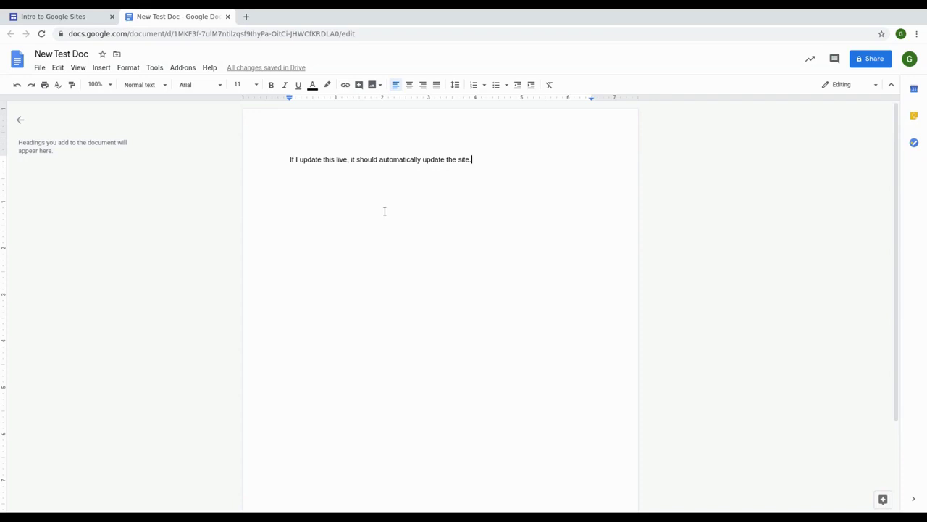
pyautogui.moveTo(279, 72)
# Step: Start publishing the site, dismiss the introduction, and review the Draft versus Published comparison
pyautogui.click(82, 16)
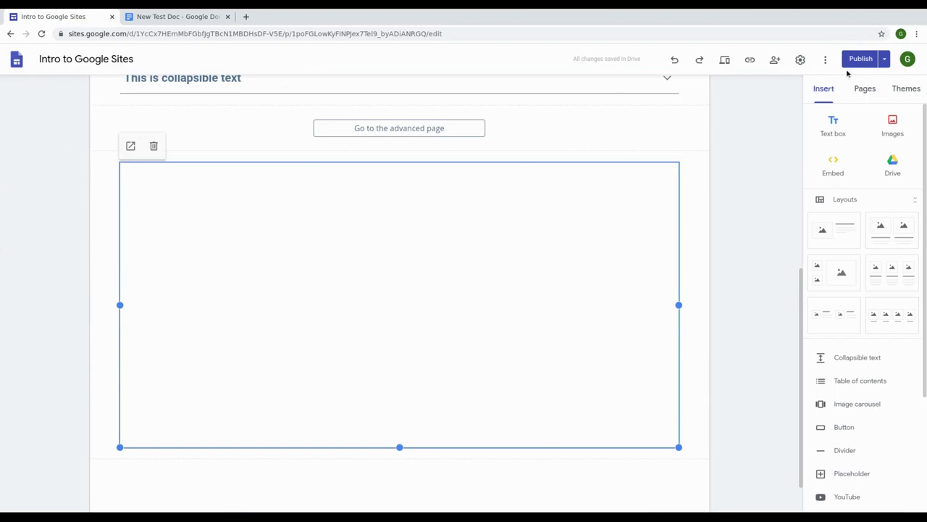
pyautogui.click(860, 59)
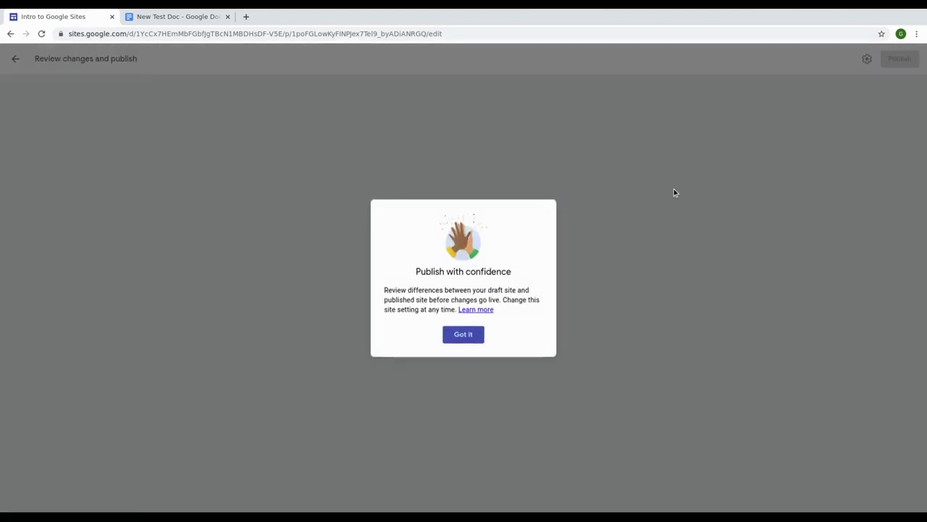
pyautogui.click(465, 339)
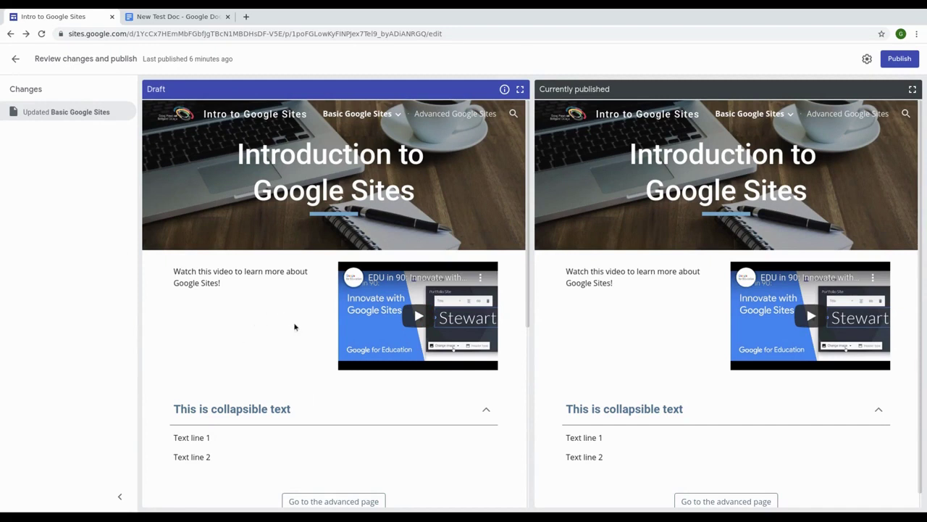
pyautogui.scroll(-3, 296, 328)
pyautogui.scroll(-2, 297, 327)
pyautogui.scroll(5, 296, 330)
pyautogui.moveTo(919, 158); pyautogui.dragTo(919, 158)
pyautogui.moveTo(537, 89); pyautogui.dragTo(606, 88)
pyautogui.click(611, 89)
pyautogui.moveTo(527, 125); pyautogui.dragTo(552, 288)
pyautogui.scroll(-1, 377, 328)
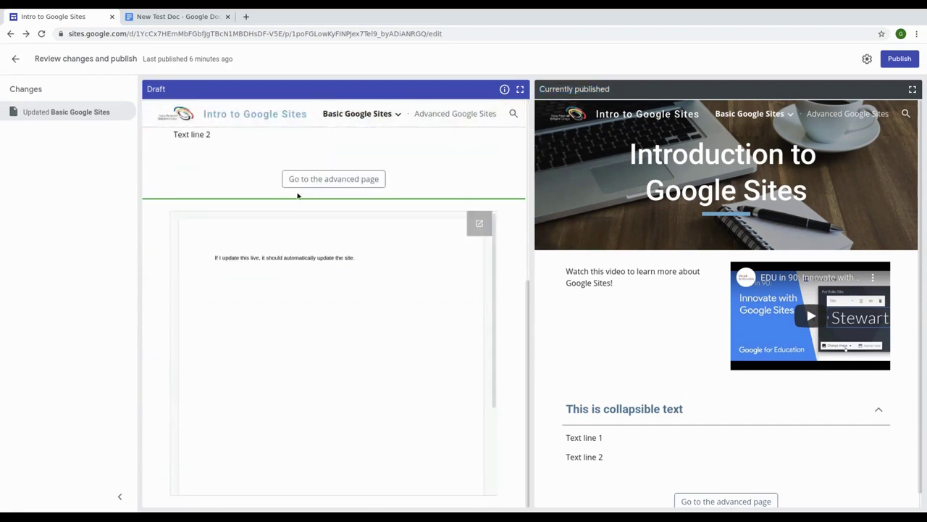
pyautogui.scroll(-1, 555, 319)
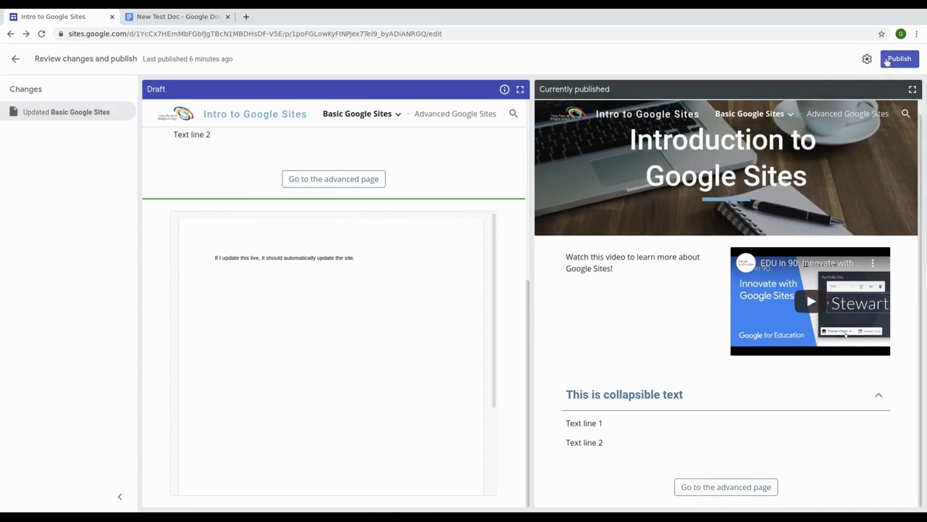
# Step: Publish the site and view the live published page
pyautogui.click(899, 59)
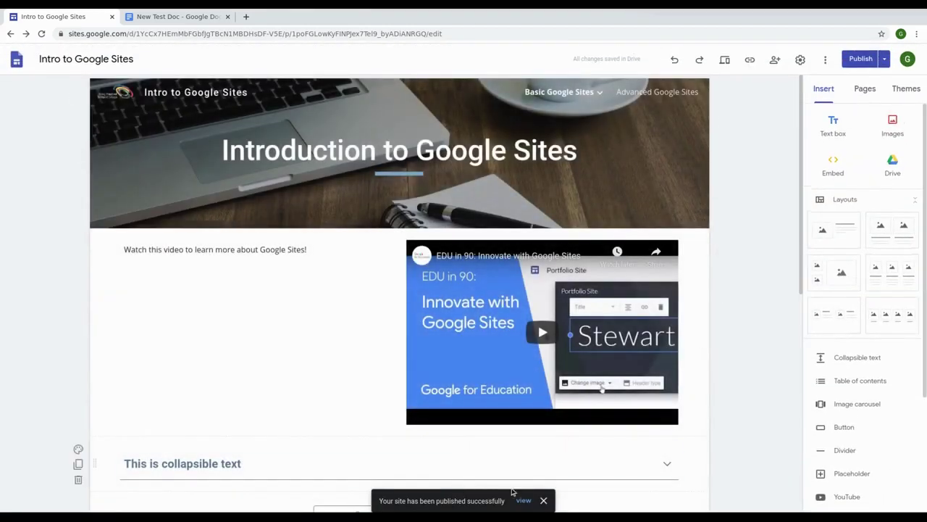
pyautogui.click(523, 500)
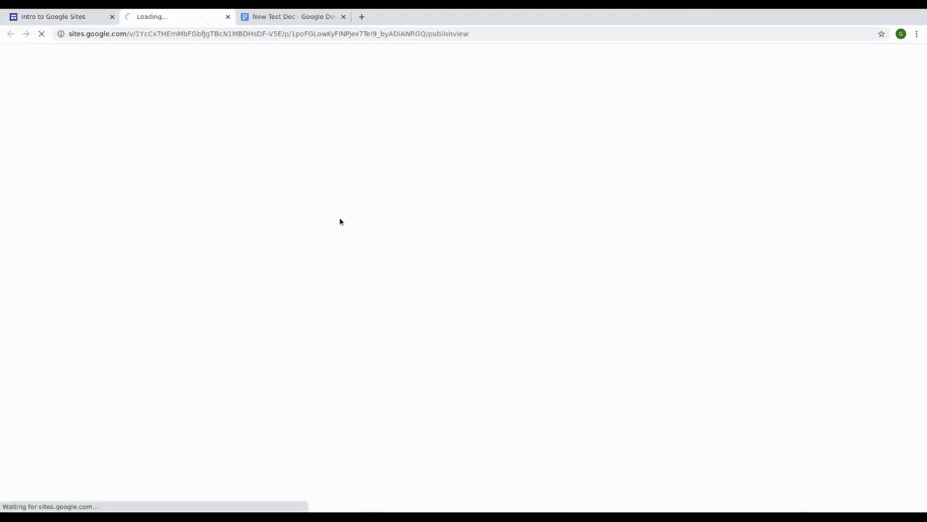
pyautogui.scroll(-2, 339, 246)
pyautogui.scroll(-2, 340, 250)
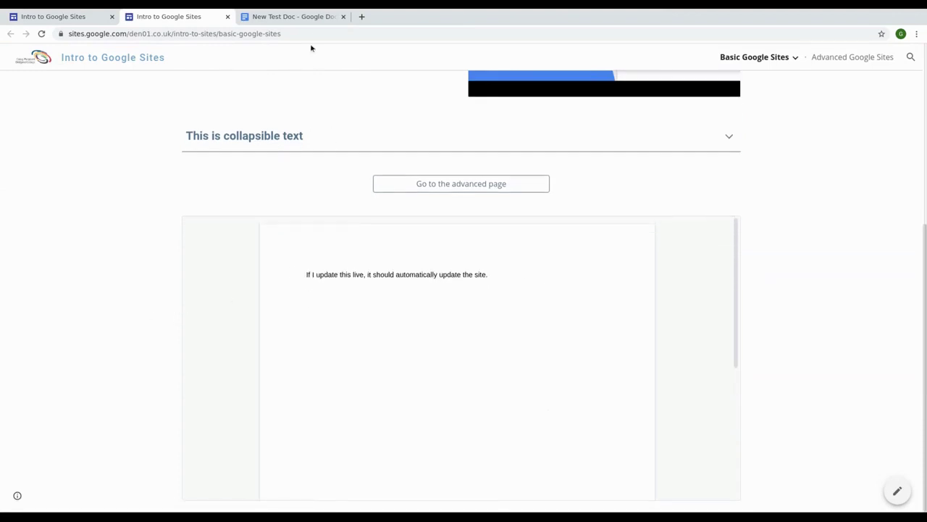
# Step: Add 'This is another update!' to New Test Doc, then return to the live site
pyautogui.click(303, 20)
pyautogui.write('Thi')
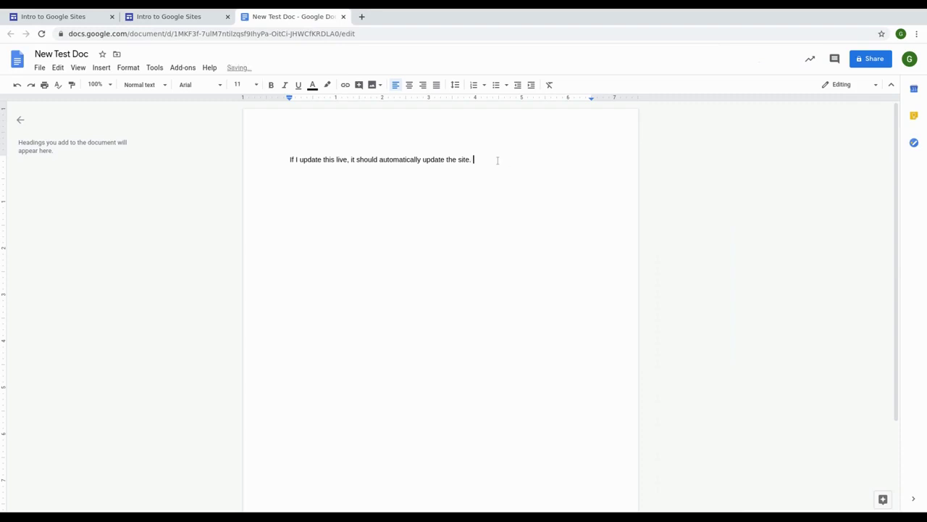
pyautogui.write('update!')
pyautogui.click(491, 190)
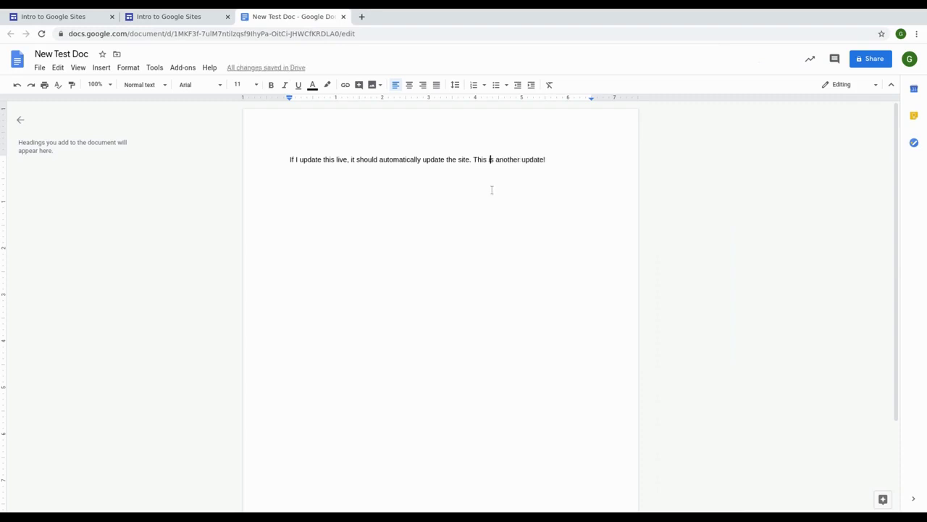
pyautogui.click(192, 17)
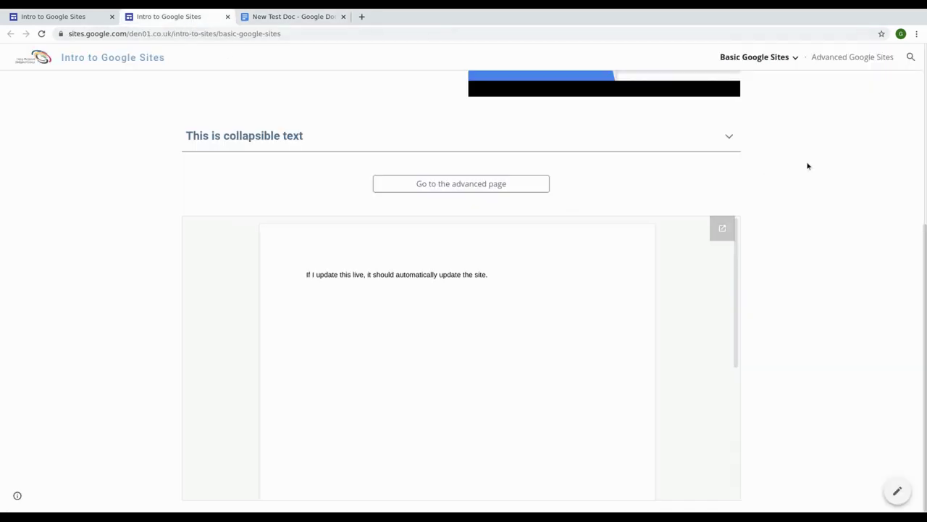
# Step: Reload the live site and confirm the embedded doc shows 'This is another update!'
pyautogui.click(41, 33)
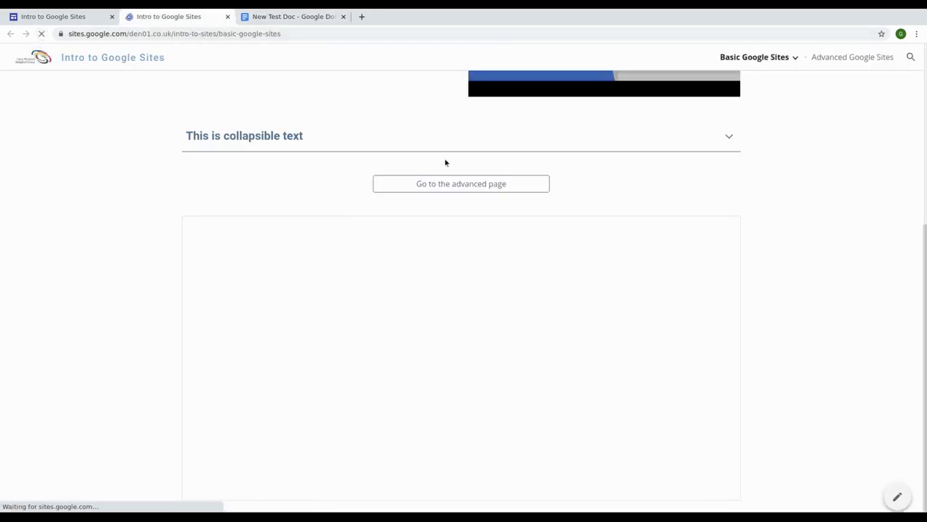
pyautogui.moveTo(491, 274); pyautogui.dragTo(564, 274)
pyautogui.click(564, 275)
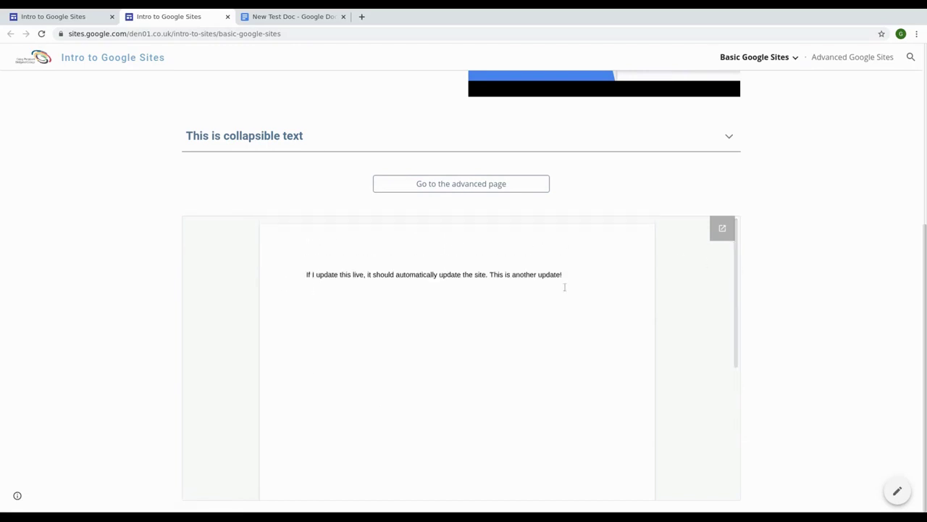
pyautogui.scroll(3, 378, 298)
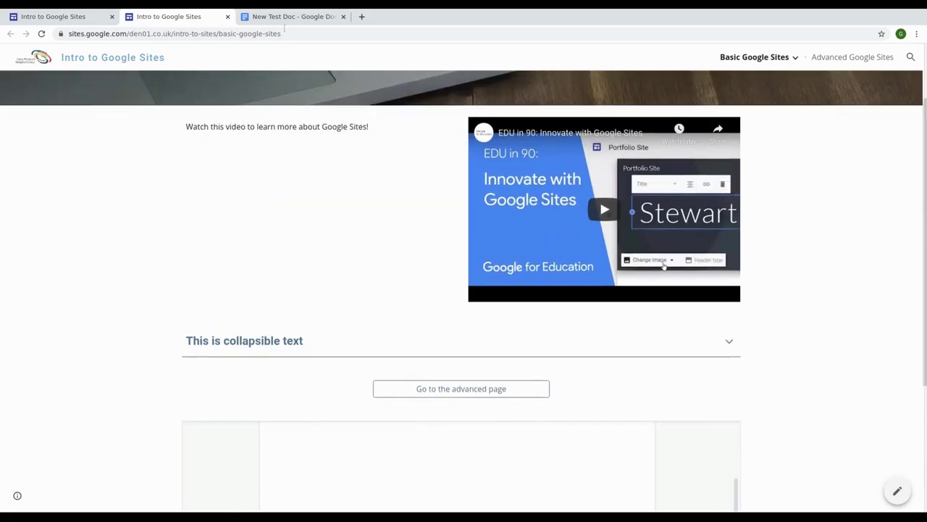
pyautogui.click(288, 17)
pyautogui.click(219, 17)
pyautogui.scroll(-2, 493, 376)
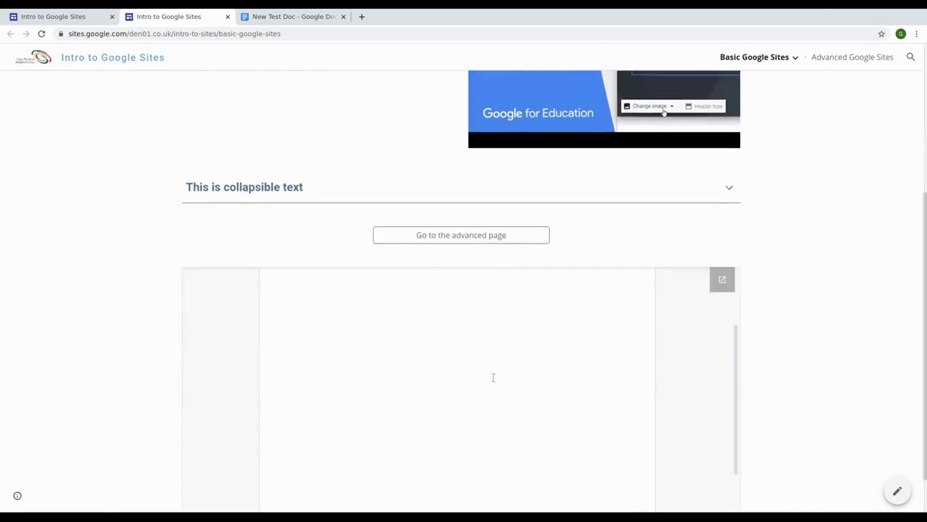
pyautogui.scroll(1, 795, 314)
pyautogui.scroll(-1, 795, 315)
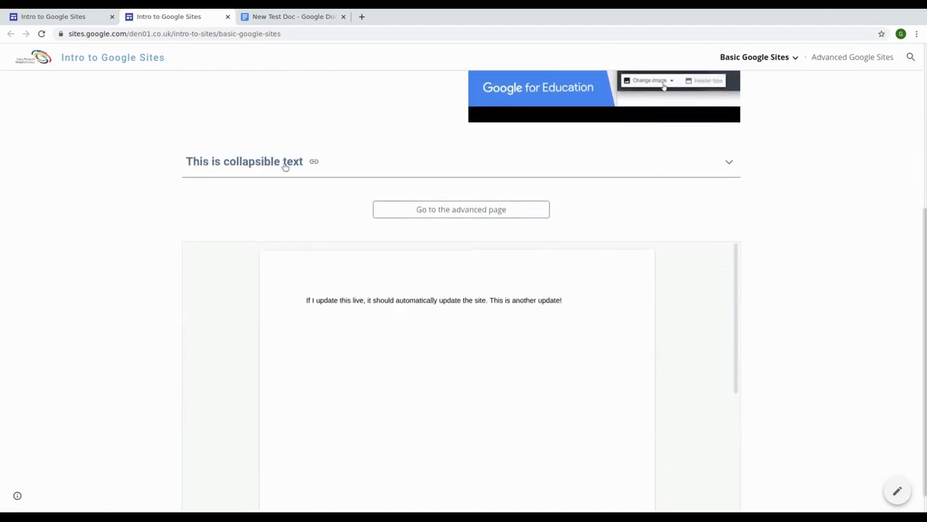
# Step: Expand and collapse the collapsible text section several times
pyautogui.click(730, 165)
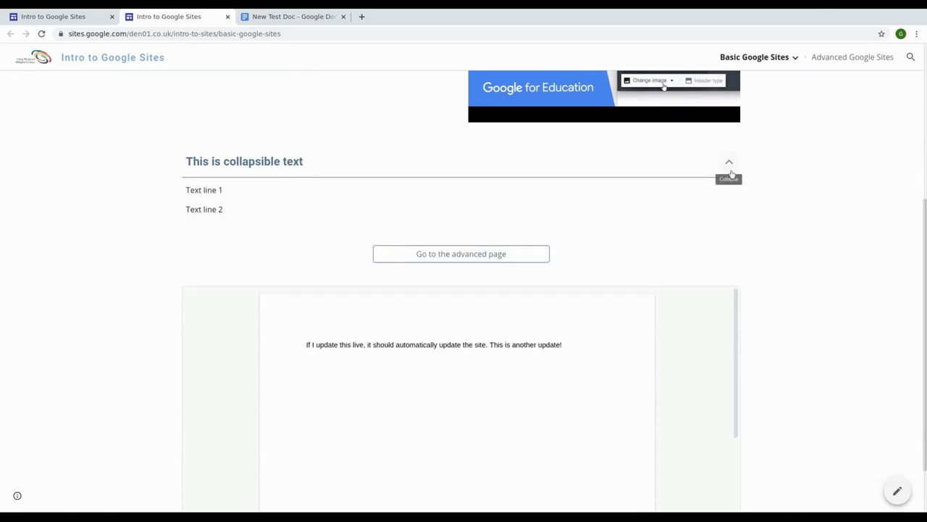
pyautogui.click(729, 162)
pyautogui.click(730, 163)
pyautogui.click(728, 162)
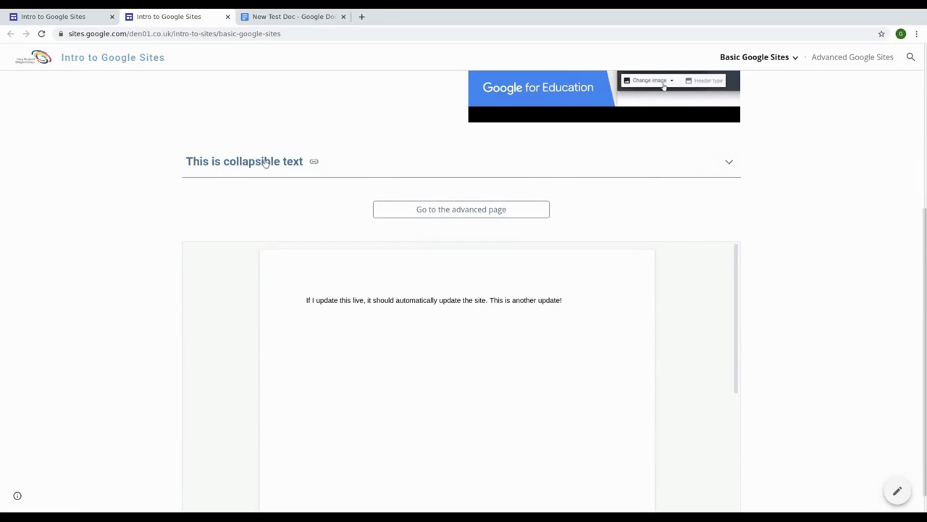
pyautogui.click(728, 165)
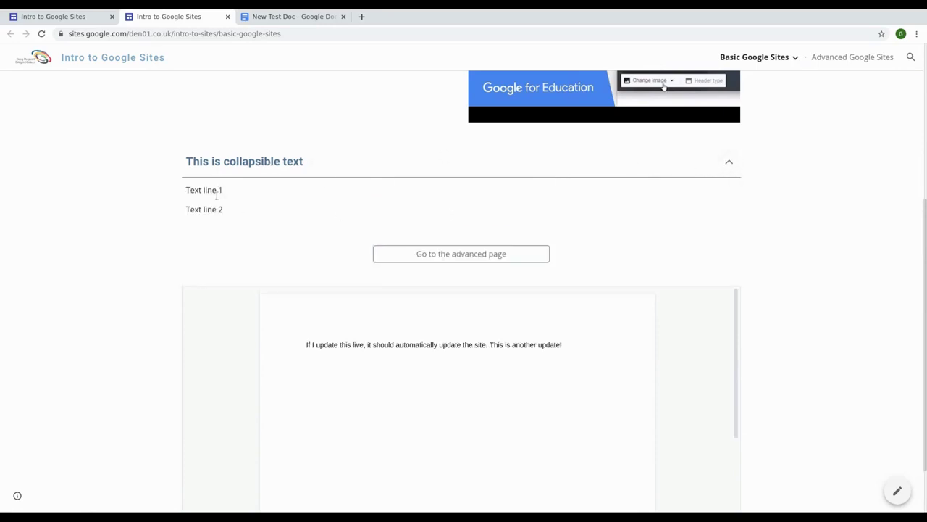
pyautogui.click(730, 163)
pyautogui.scroll(2, 523, 231)
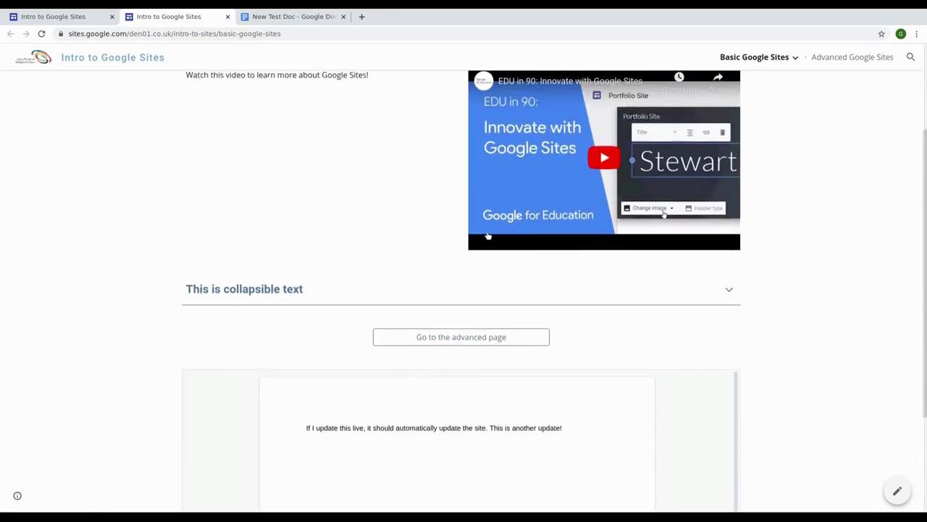
pyautogui.scroll(2, 487, 236)
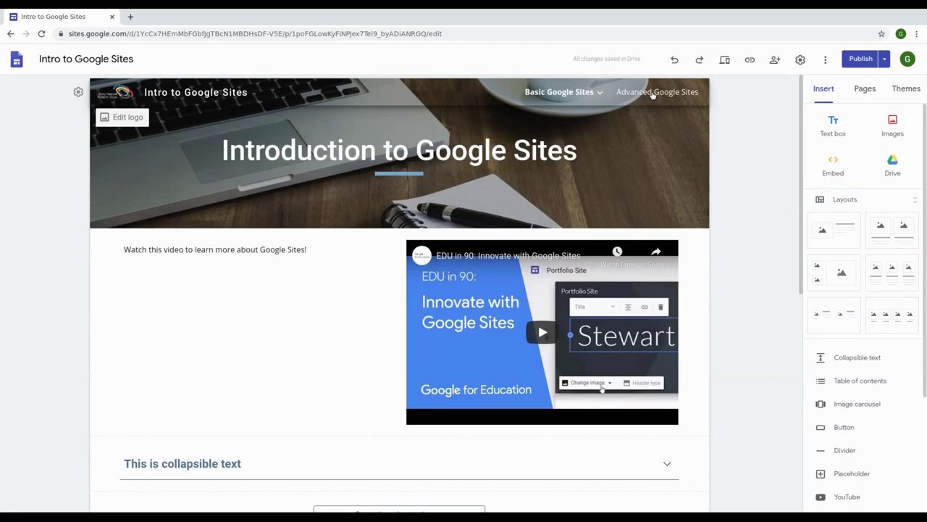
# Step: On the Advanced Google Sites page, start an Embed and toggle between By URL and Embed code
pyautogui.click(655, 94)
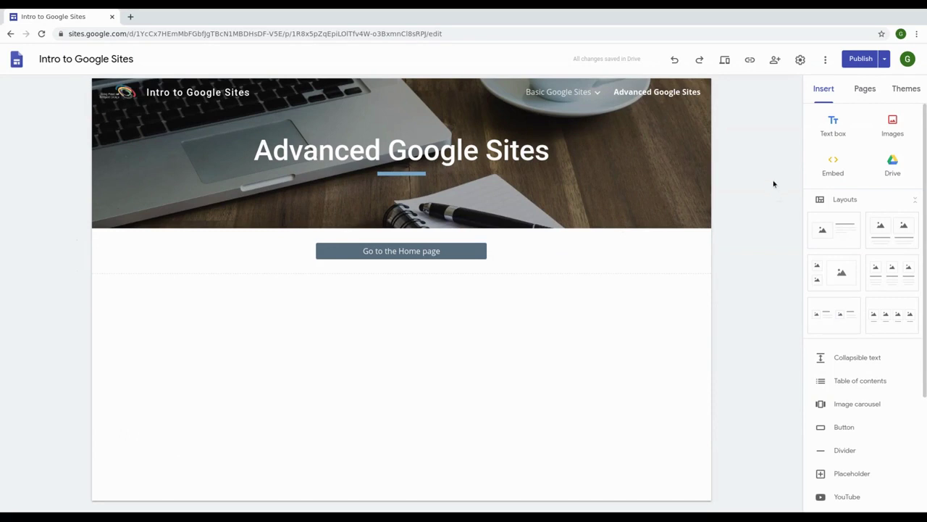
pyautogui.moveTo(300, 164)
pyautogui.click(831, 166)
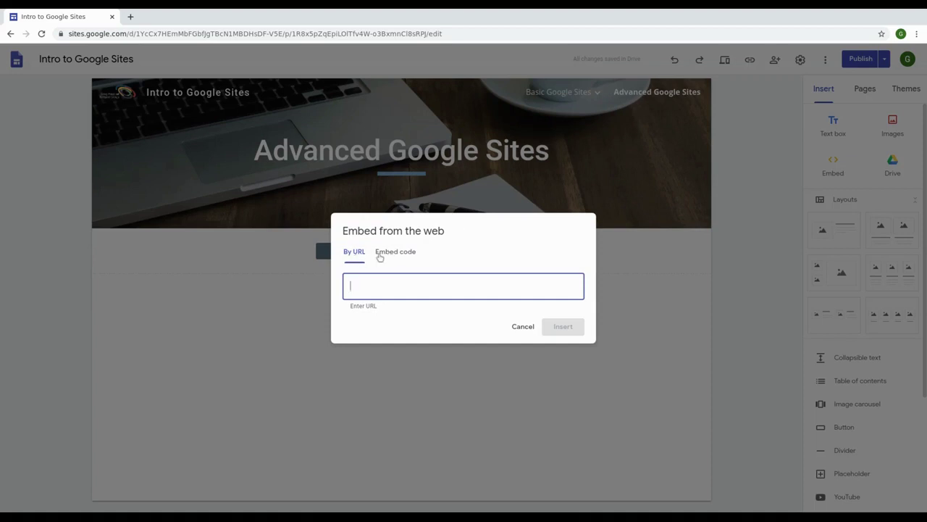
pyautogui.click(380, 256)
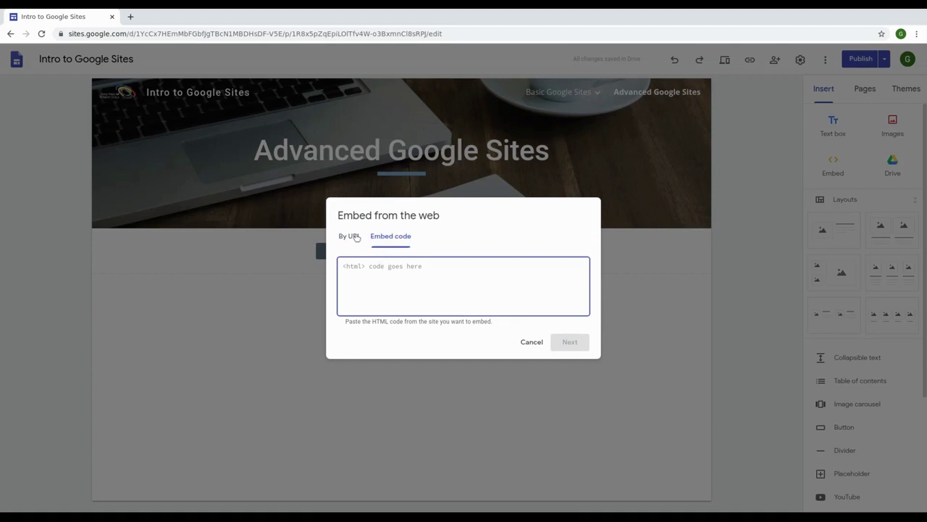
pyautogui.click(352, 237)
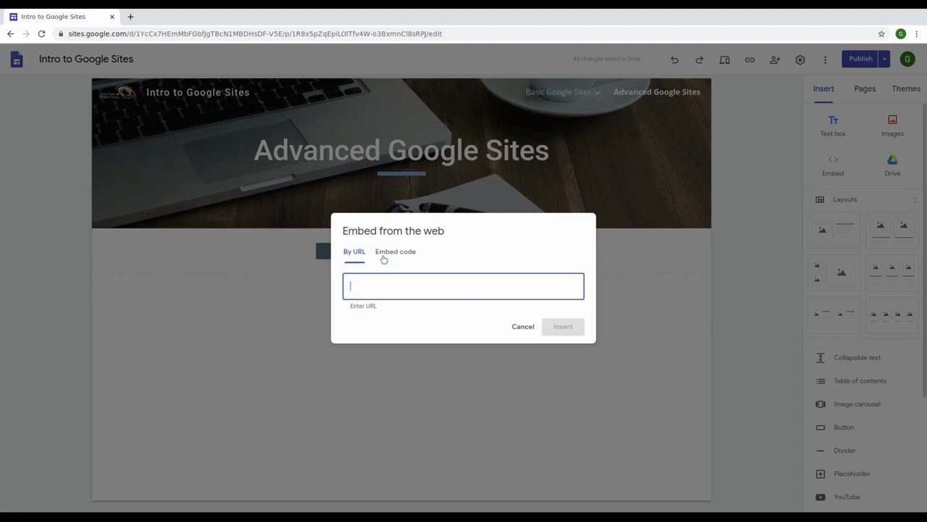
pyautogui.click(382, 257)
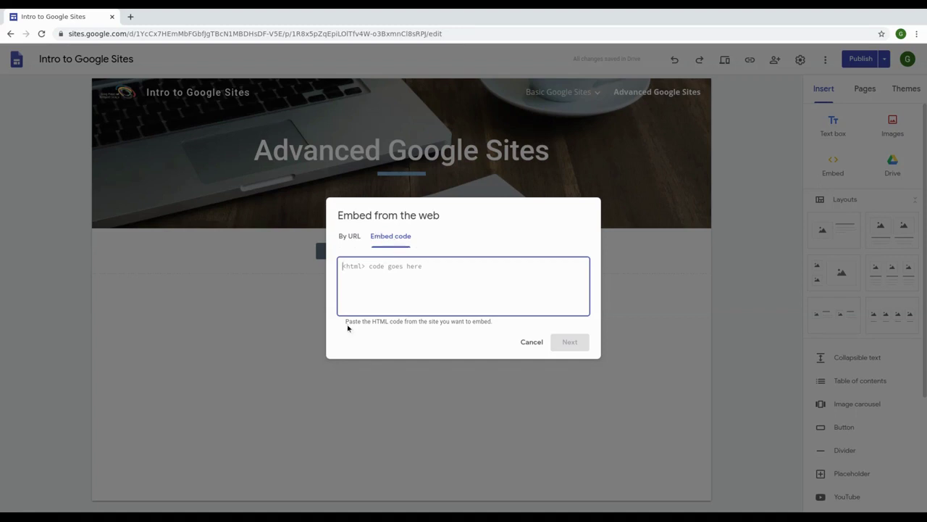
# Step: Leave the embed code box empty and cancel the Embed from the web dialog
pyautogui.moveTo(349, 325); pyautogui.dragTo(493, 318)
pyautogui.click(460, 292)
pyautogui.moveTo(554, 328); pyautogui.dragTo(347, 317)
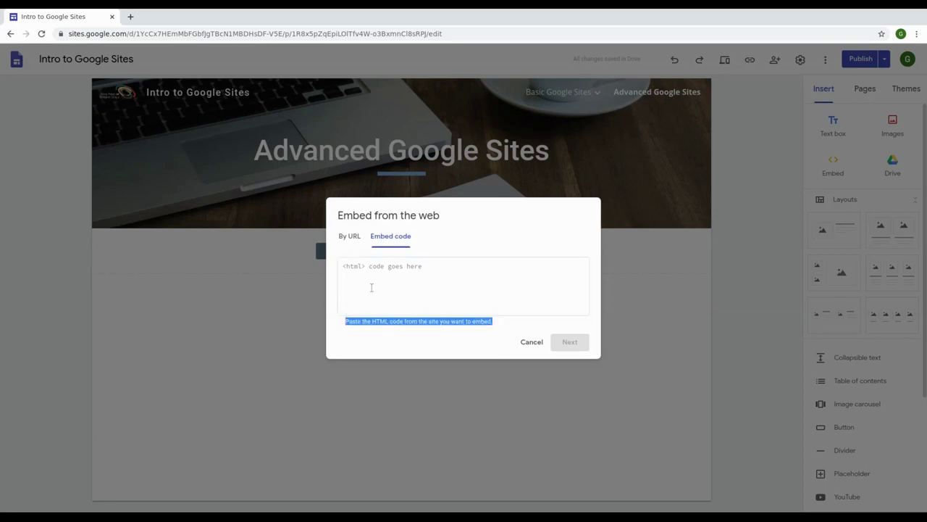
pyautogui.click(397, 301)
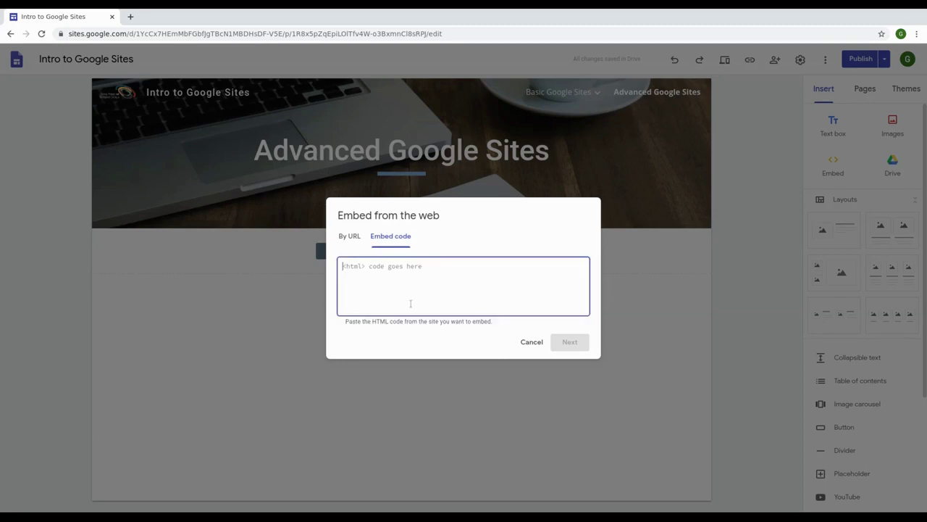
pyautogui.click(530, 342)
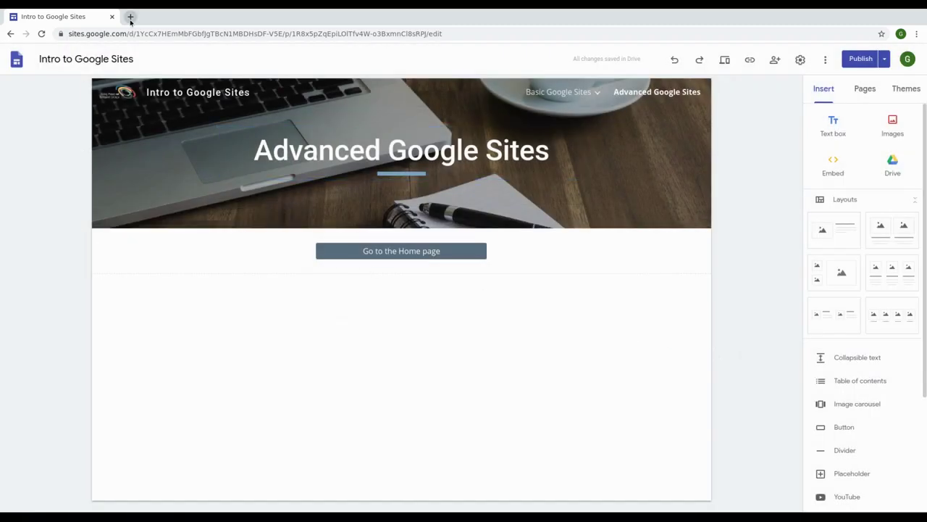
pyautogui.scroll(-4, 840, 333)
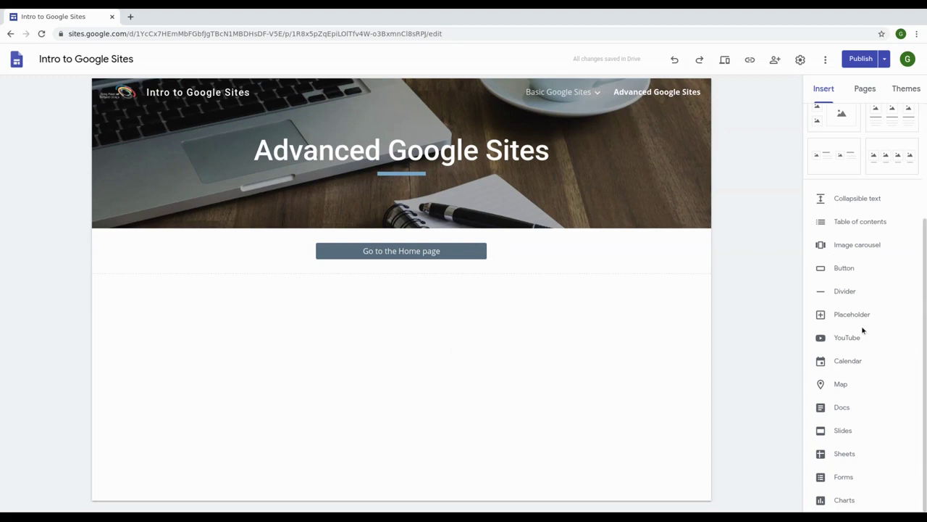
pyautogui.scroll(4, 851, 318)
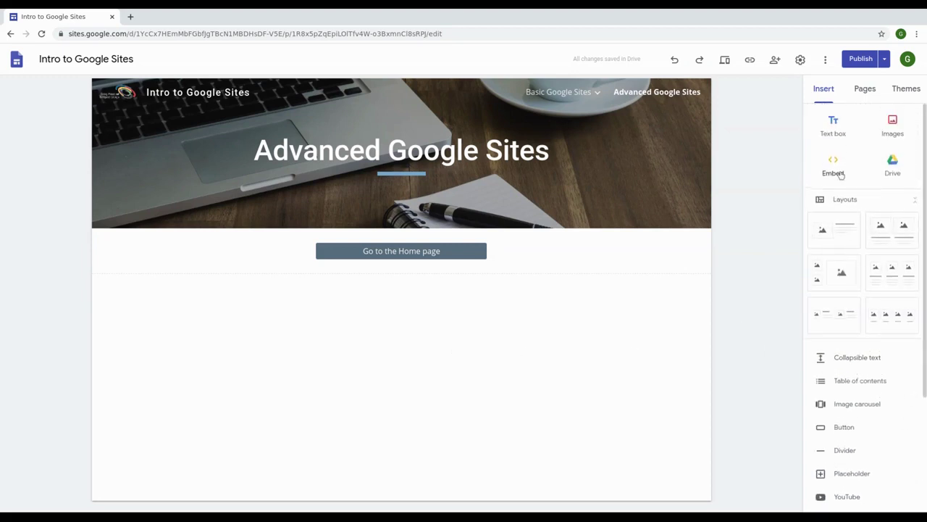
pyautogui.scroll(-4, 829, 329)
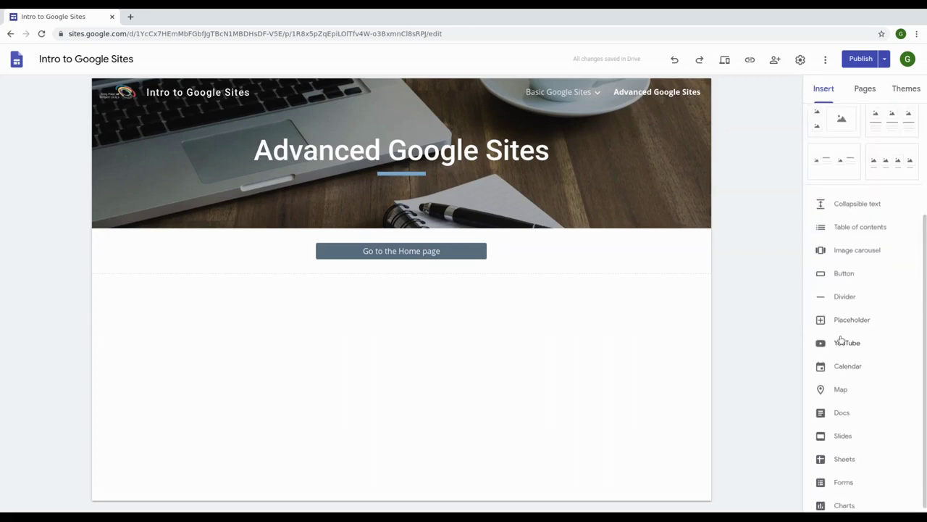
pyautogui.scroll(4, 841, 340)
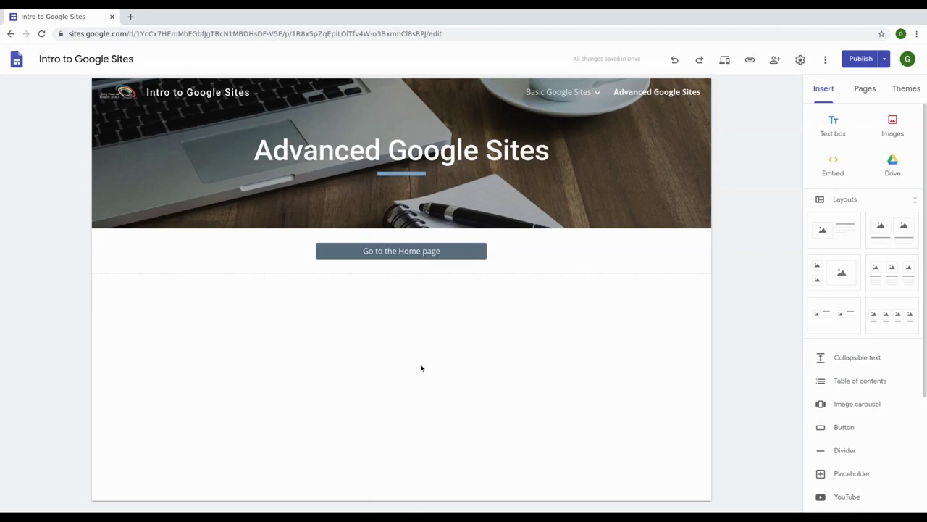
pyautogui.click(130, 17)
# Step: Go to youtube.com, open the NASA Live: Official Stream of NASA TV video, and pause it
pyautogui.click(142, 32)
pyautogui.write('you')
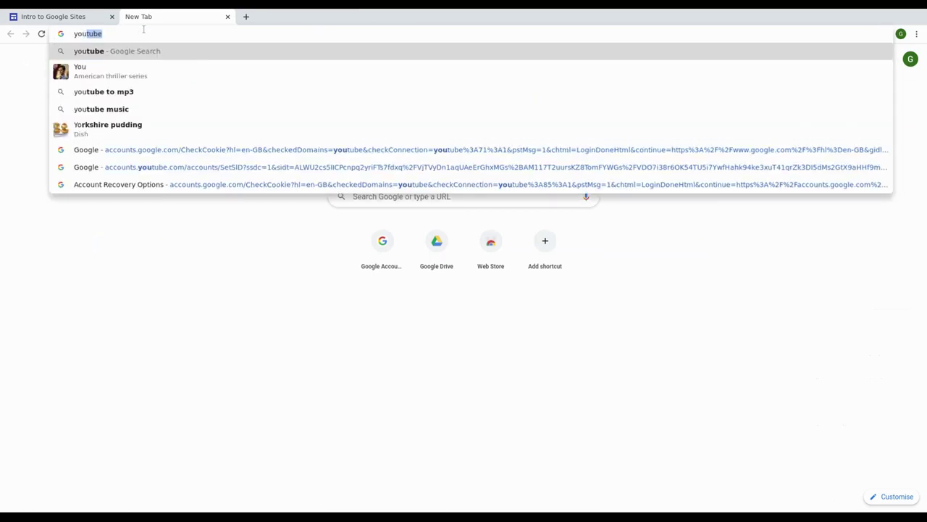
pyautogui.write('tube.c')
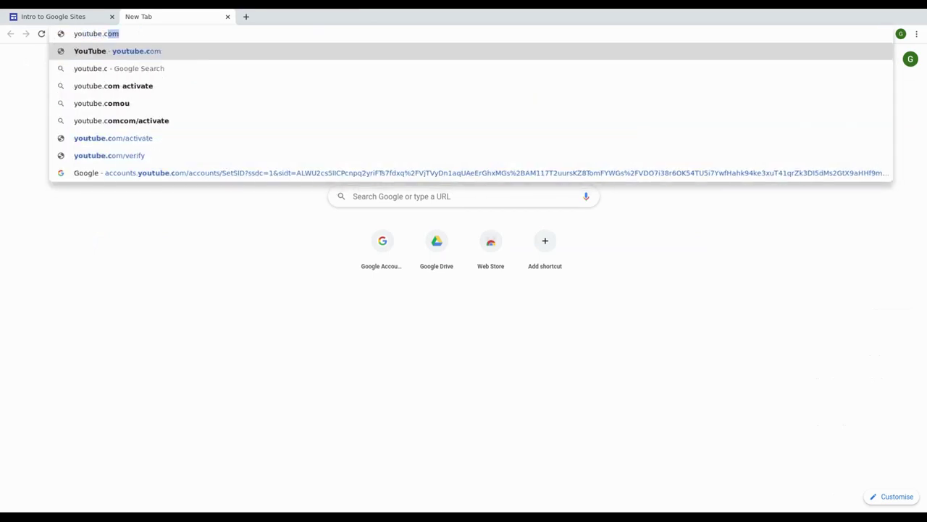
pyautogui.press('Return')
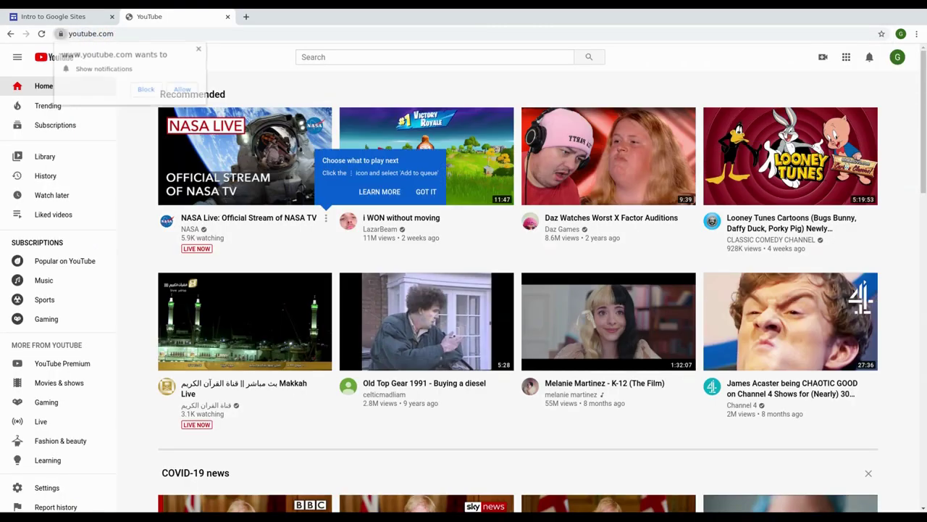
pyautogui.click(263, 154)
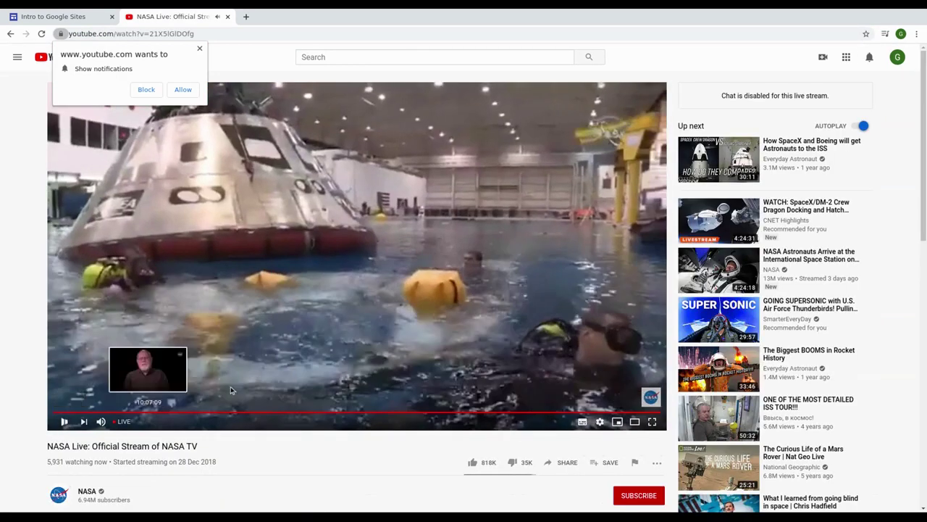
pyautogui.click(353, 336)
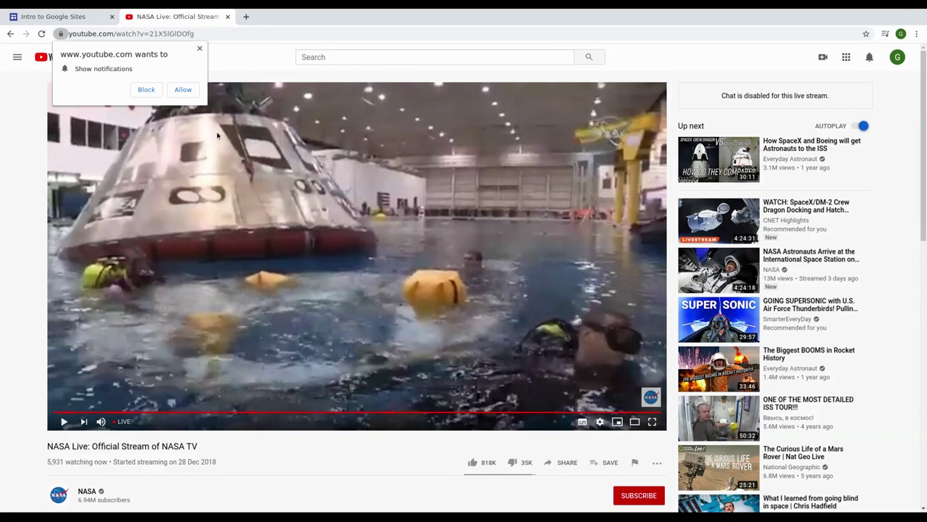
# Step: Bring up the video's Share > Embed code
pyautogui.click(563, 465)
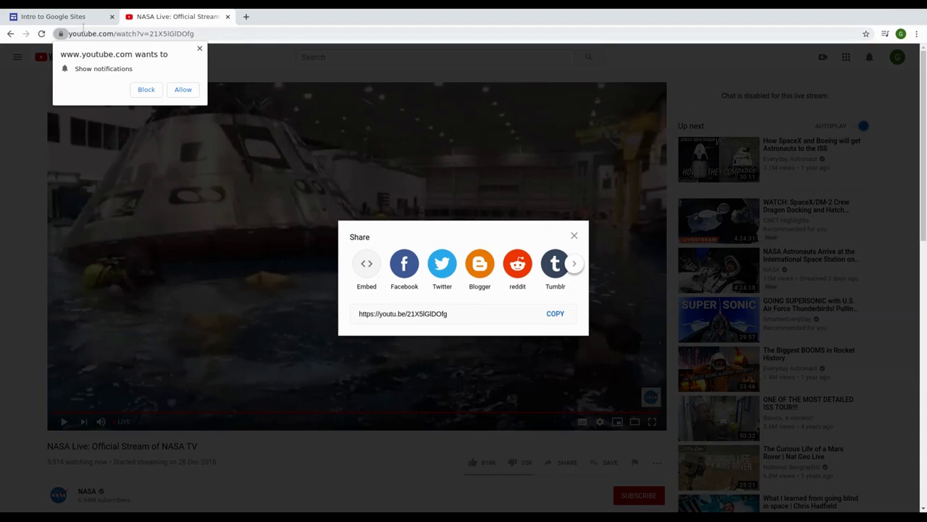
pyautogui.click(79, 19)
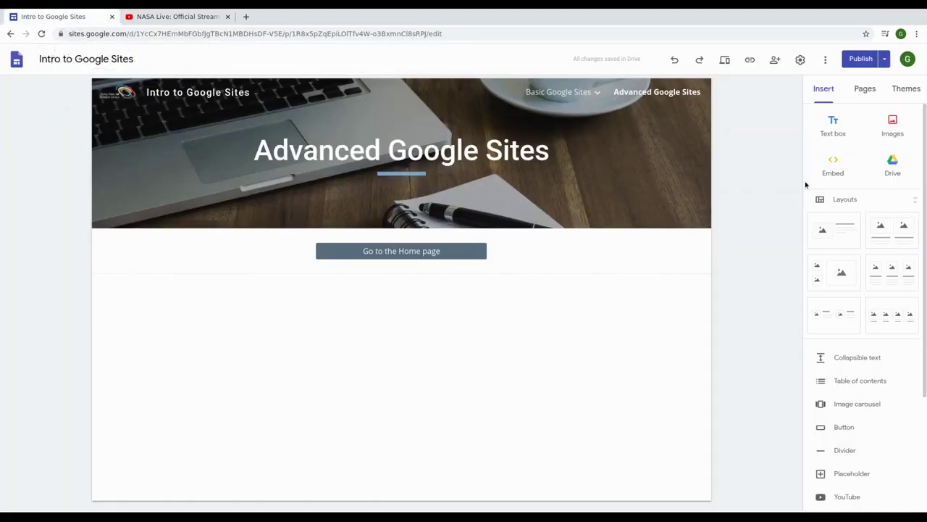
pyautogui.click(218, 15)
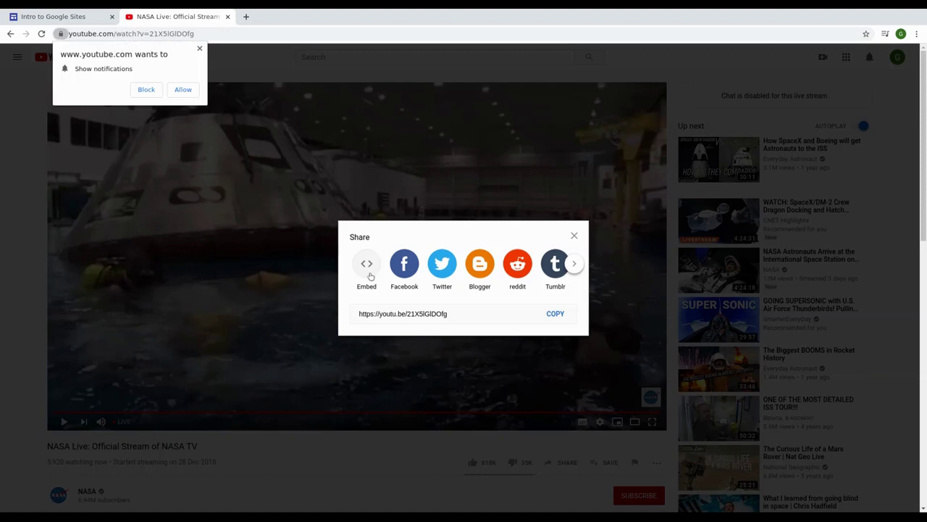
pyautogui.click(370, 274)
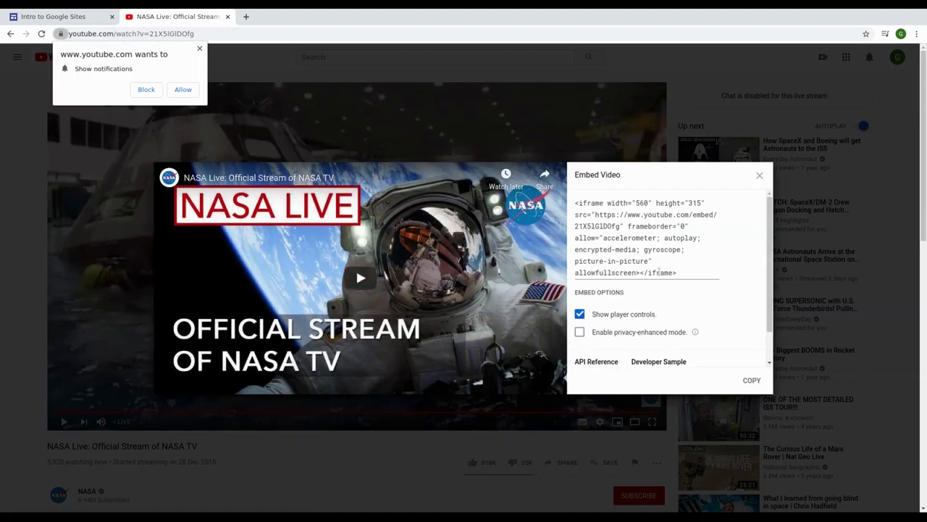
pyautogui.scroll(-1, 658, 271)
pyautogui.scroll(1, 656, 280)
# Step: Select the entire iframe embed code
pyautogui.moveTo(576, 203); pyautogui.dragTo(686, 268)
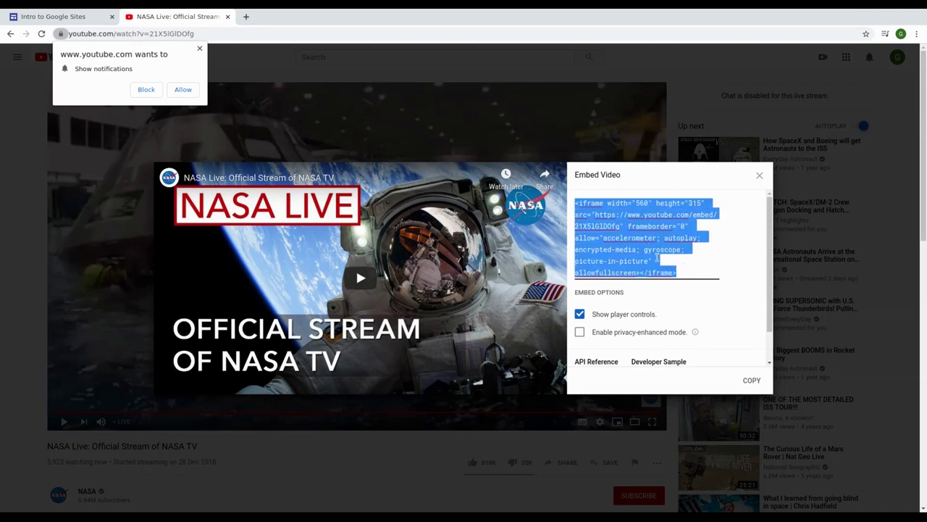
pyautogui.click(613, 216)
pyautogui.moveTo(599, 204); pyautogui.dragTo(580, 204)
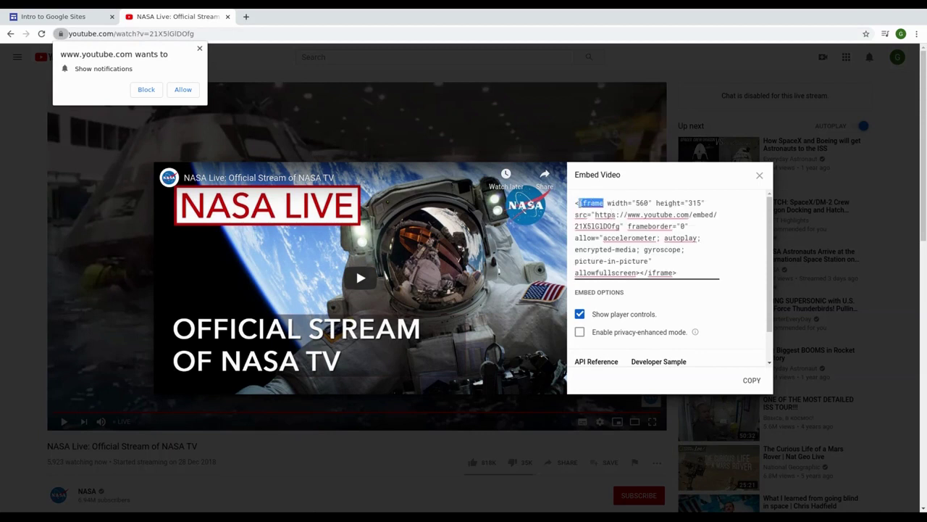
pyautogui.moveTo(687, 274); pyautogui.dragTo(565, 202)
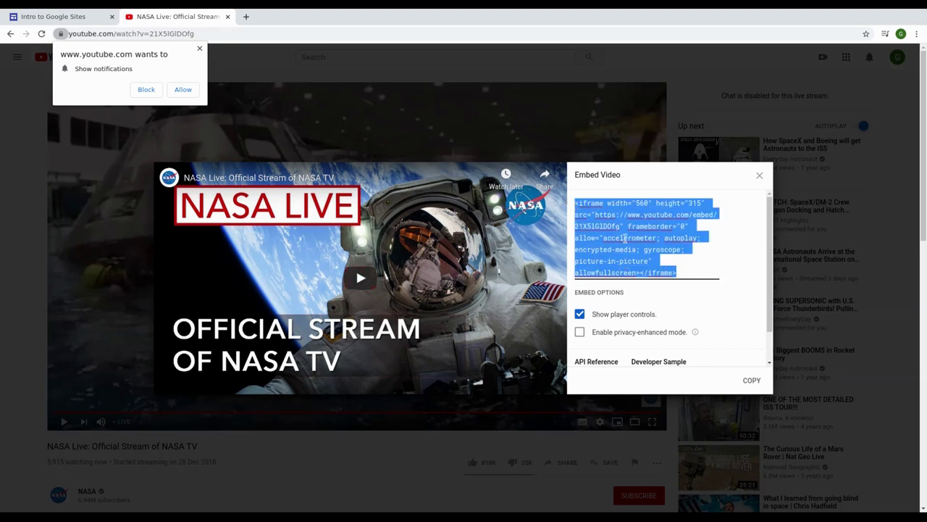
pyautogui.scroll(-1, 629, 243)
pyautogui.scroll(1, 632, 248)
pyautogui.click(635, 238)
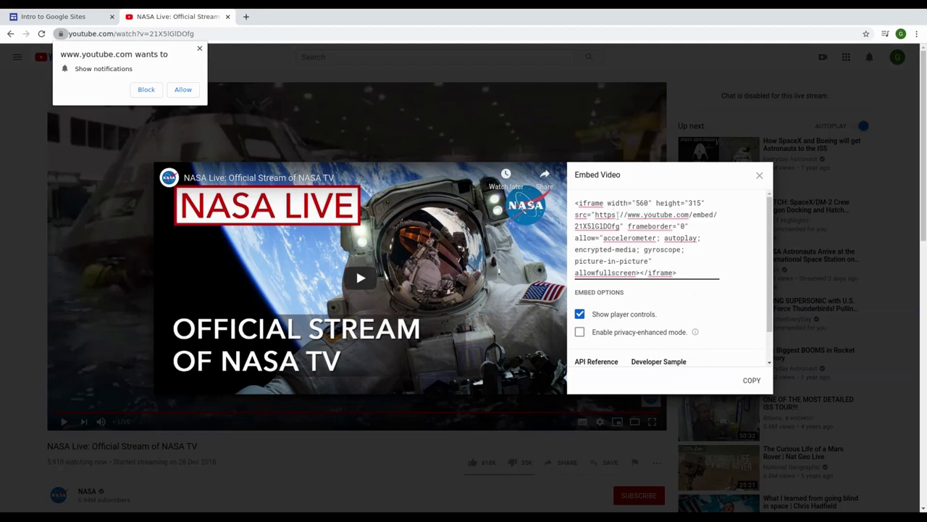
pyautogui.moveTo(592, 214); pyautogui.dragTo(620, 226)
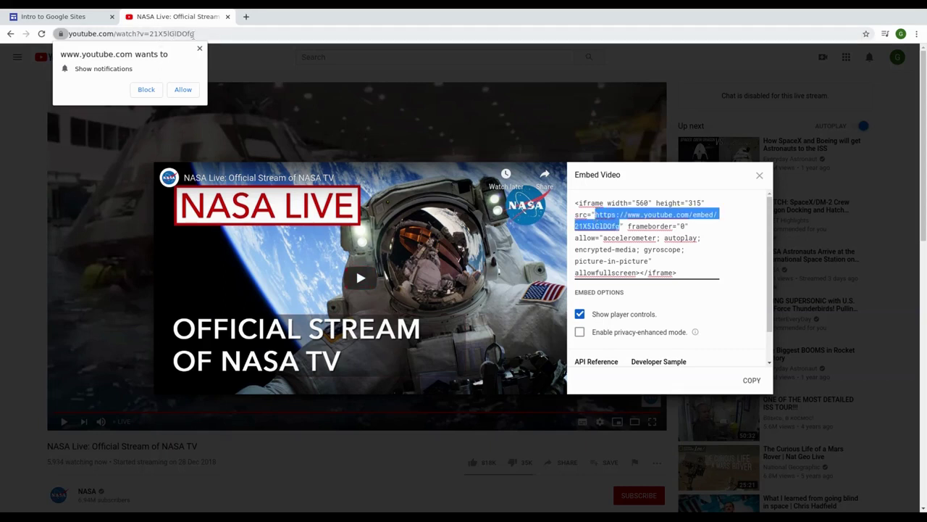
pyautogui.tripleClick(688, 268)
pyautogui.hotkey('ctrl', 'c')
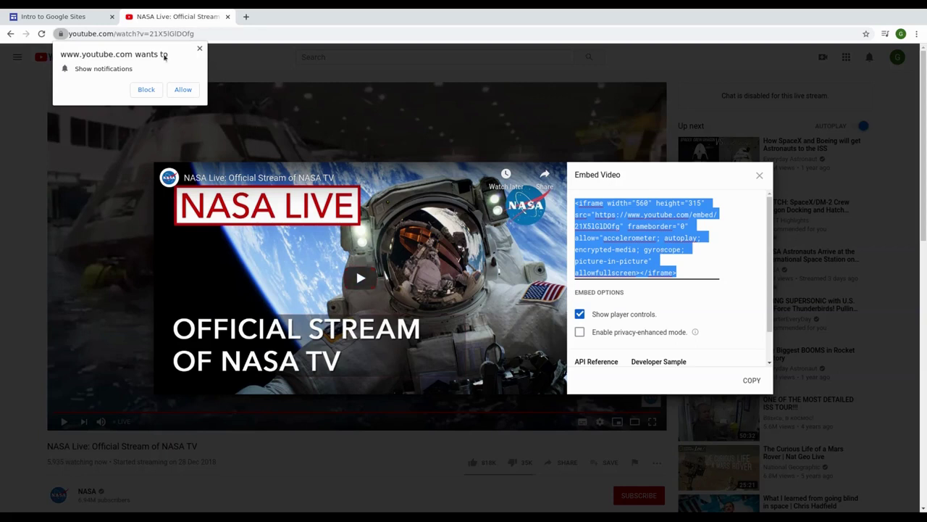
# Step: Embed the NASA Live YouTube video on the Advanced page from its pasted embed code
pyautogui.click(85, 16)
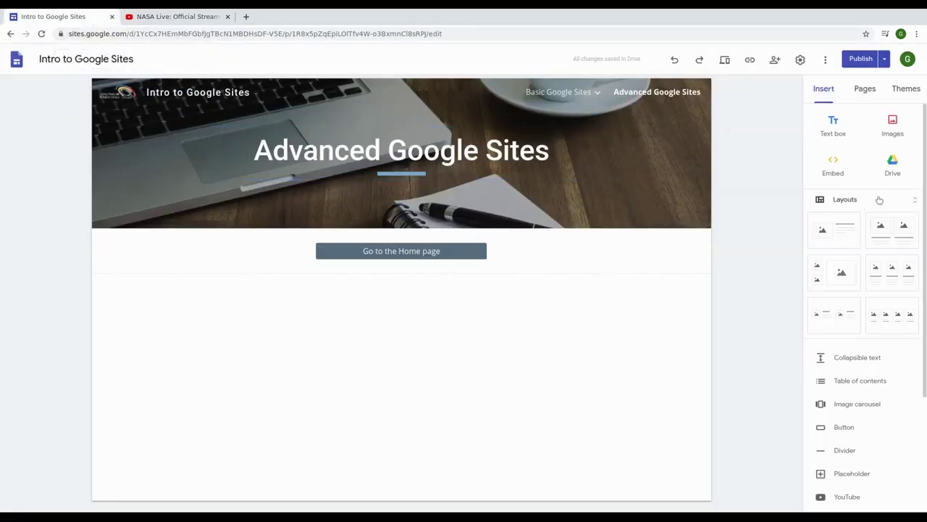
pyautogui.click(827, 170)
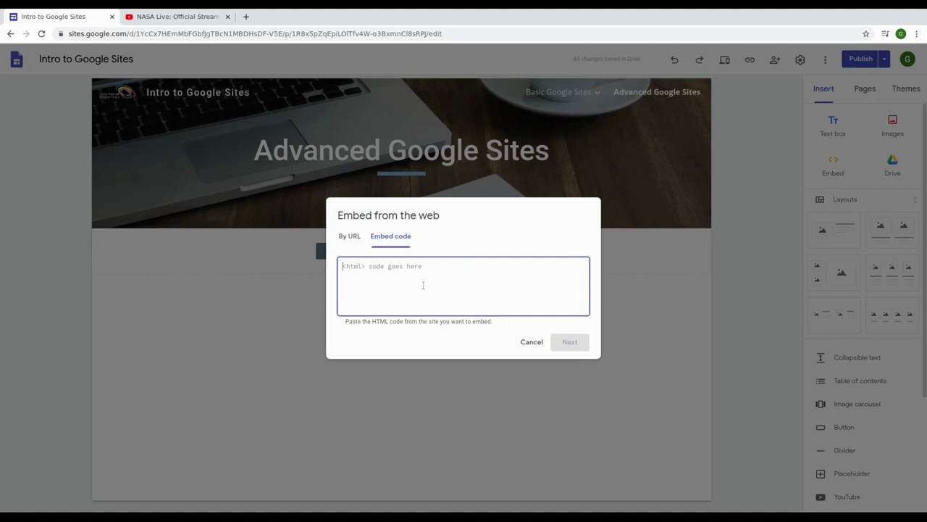
pyautogui.hotkey('ctrl', 'v')
pyautogui.click(571, 341)
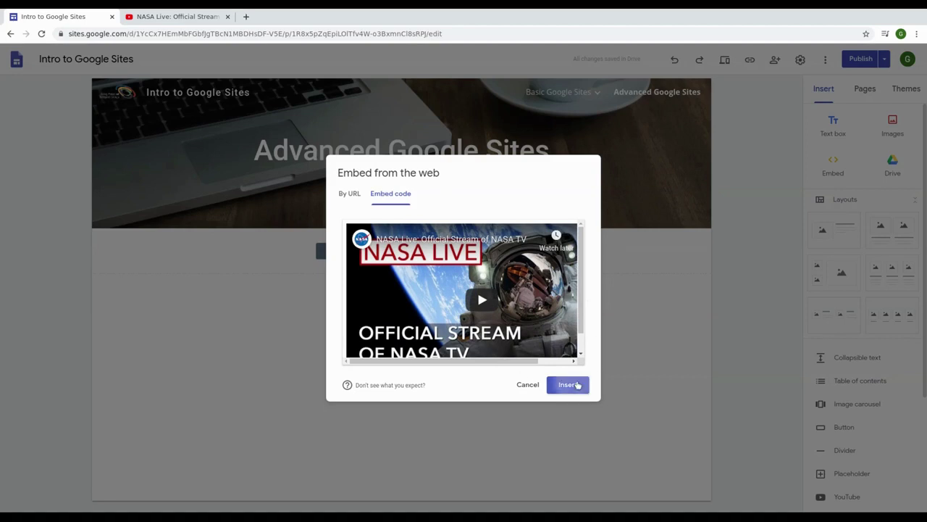
pyautogui.click(569, 384)
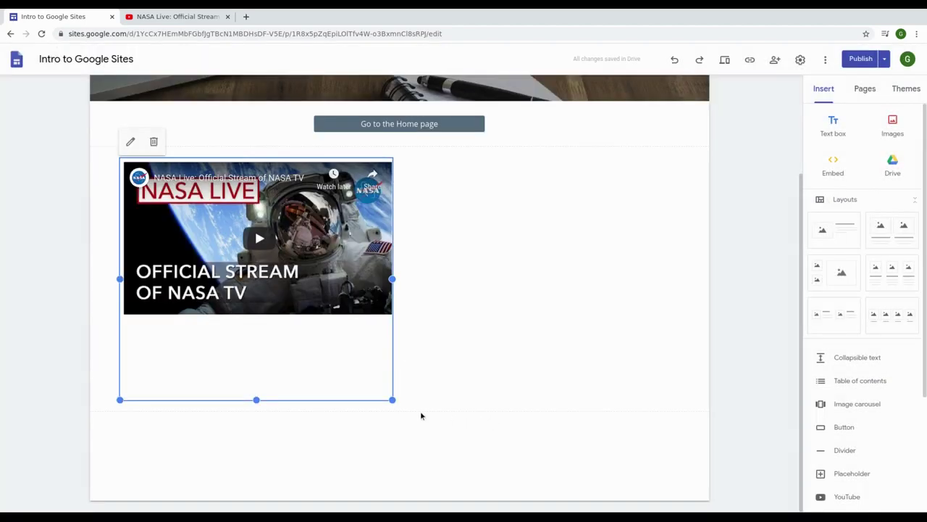
# Step: Widen the NASA video embed, and resize the video on the Basic Google Sites page too
pyautogui.moveTo(392, 399); pyautogui.dragTo(559, 384)
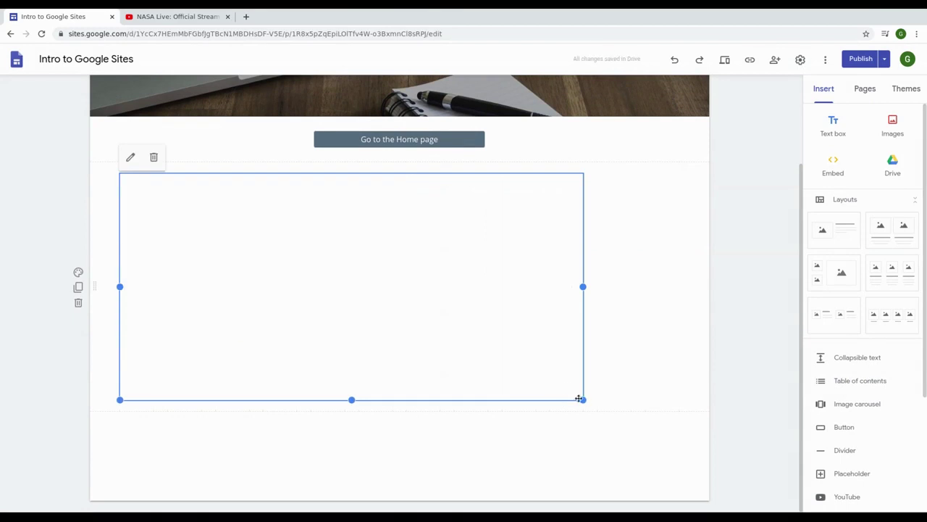
pyautogui.moveTo(580, 400); pyautogui.dragTo(579, 400)
pyautogui.moveTo(392, 399); pyautogui.dragTo(415, 385)
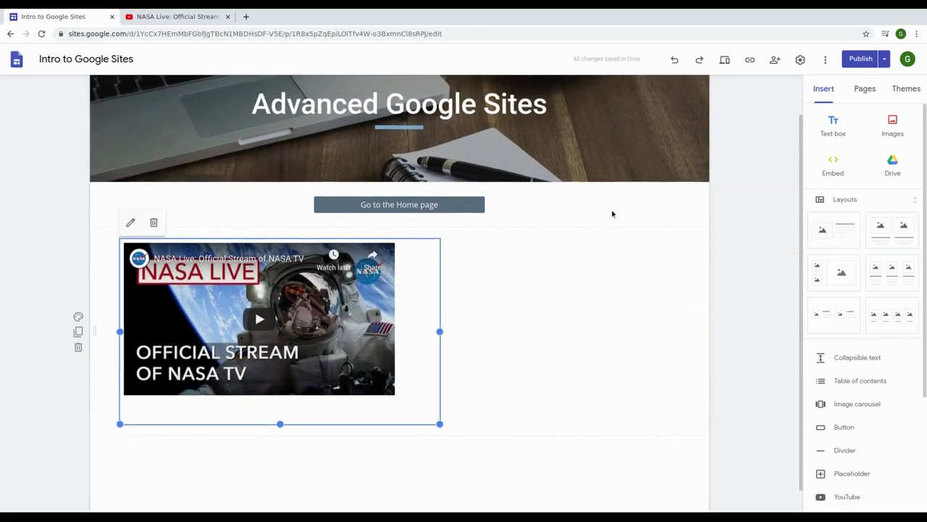
pyautogui.click(561, 92)
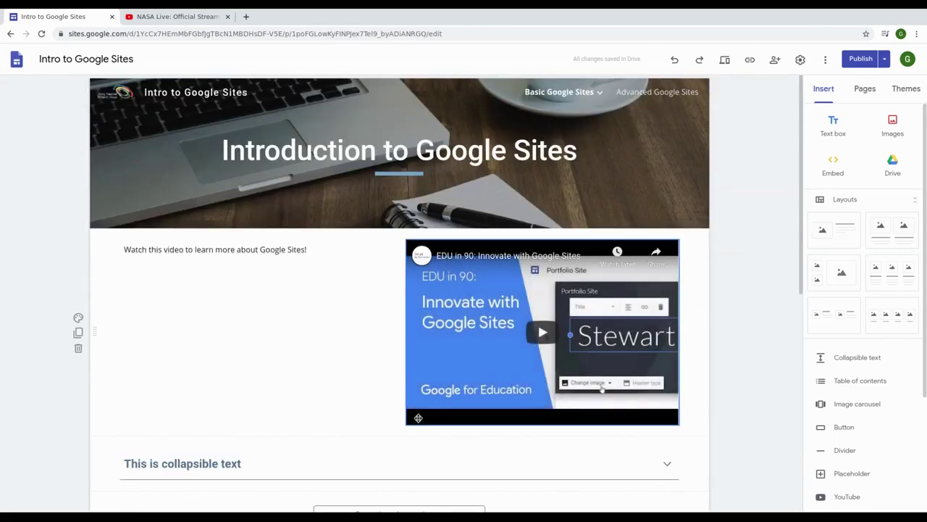
pyautogui.moveTo(418, 418); pyautogui.dragTo(397, 426)
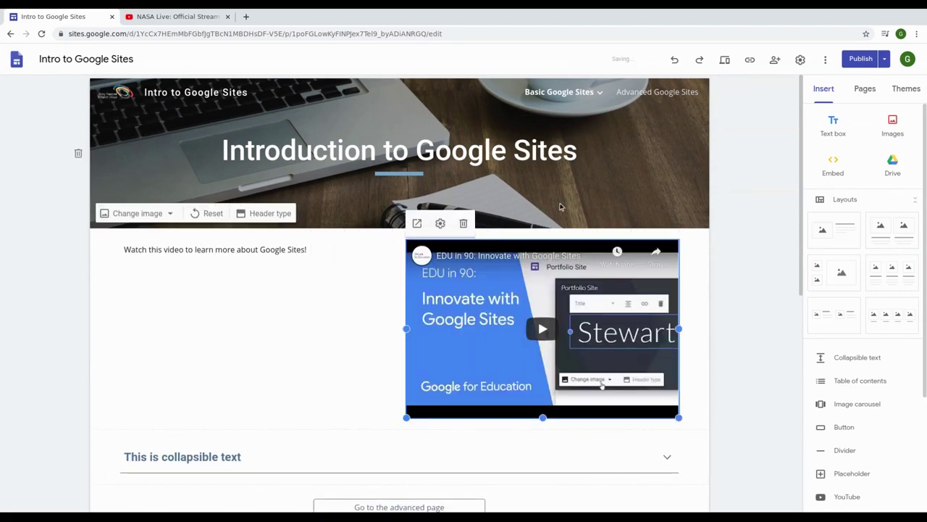
pyautogui.click(657, 92)
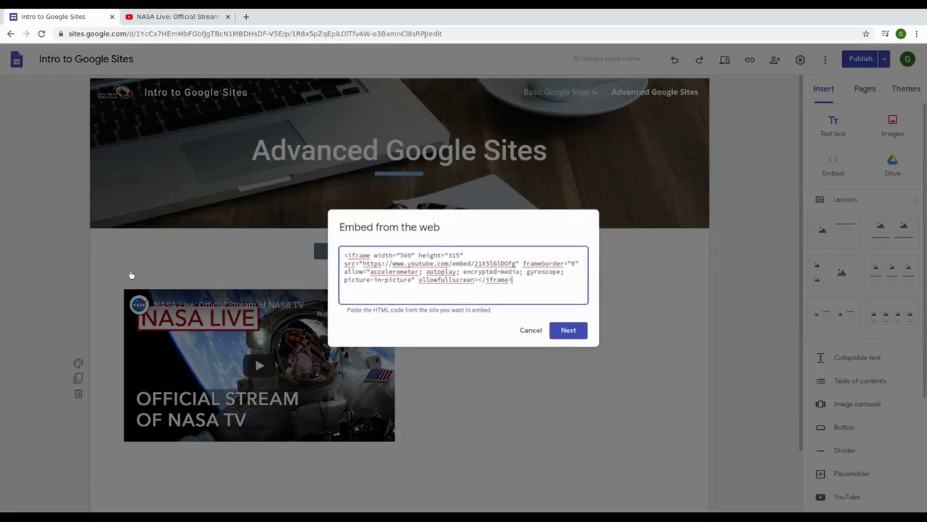
# Step: Inspect the embed code's 560 width and 315 height values, closing it without changes
pyautogui.click(130, 270)
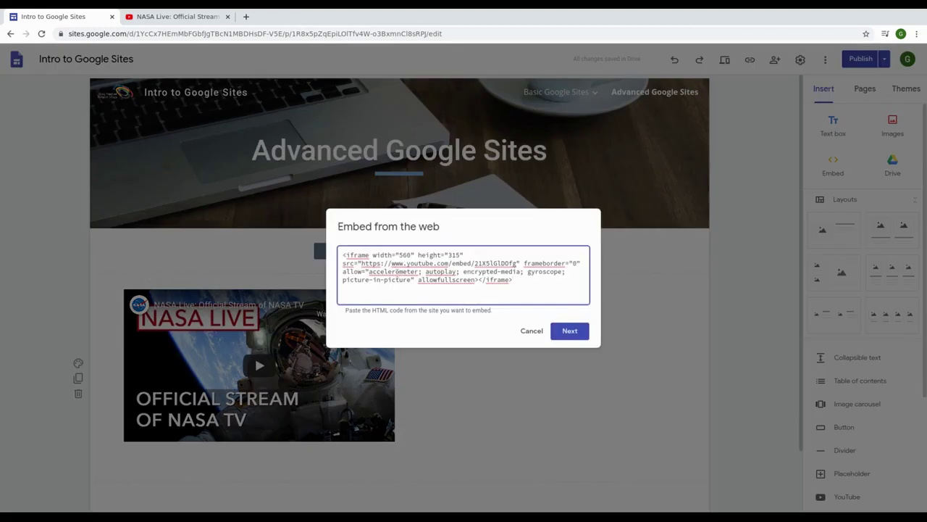
pyautogui.moveTo(397, 255); pyautogui.dragTo(412, 255)
pyautogui.click(447, 255)
pyautogui.click(529, 331)
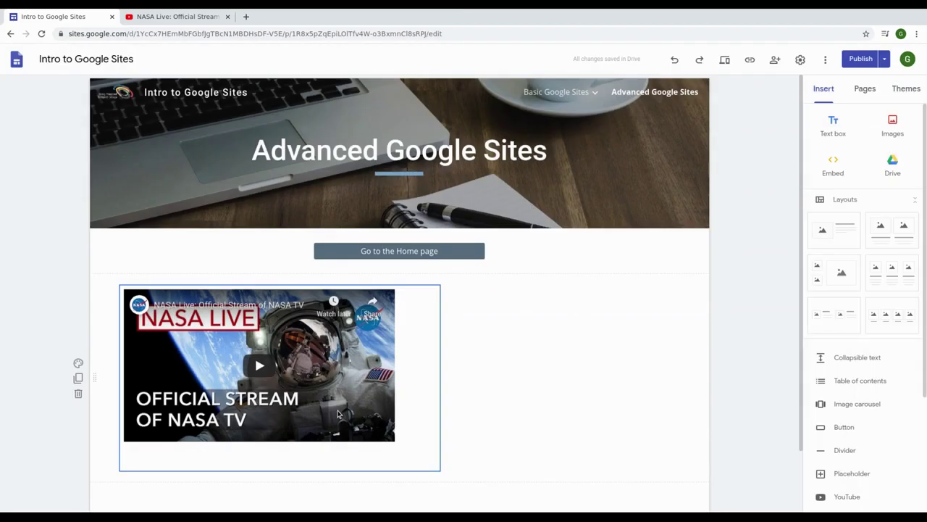
# Step: Make the NASA video box wider and shorter, then fine-tune its height slightly
pyautogui.moveTo(440, 470); pyautogui.dragTo(395, 444)
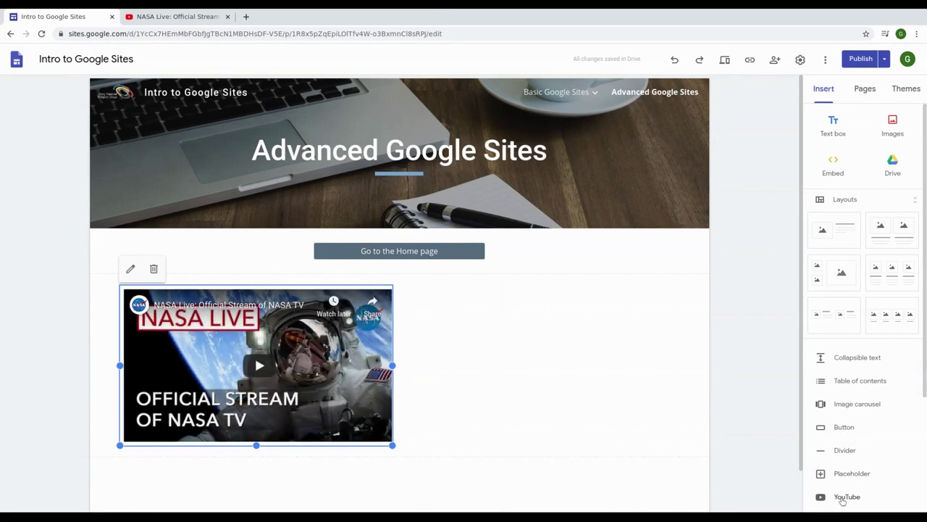
pyautogui.scroll(-2, 851, 497)
pyautogui.scroll(2, 864, 420)
pyautogui.moveTo(394, 444); pyautogui.dragTo(403, 447)
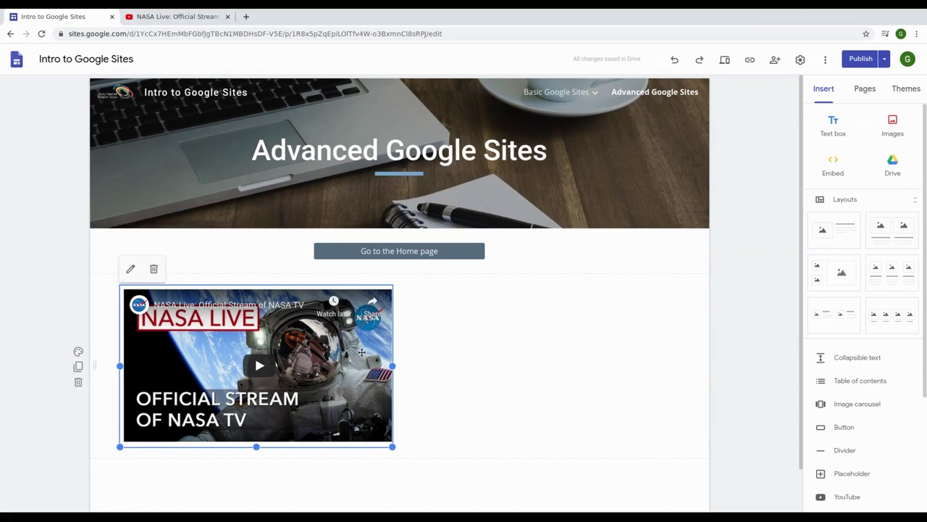
pyautogui.moveTo(391, 446); pyautogui.dragTo(391, 443)
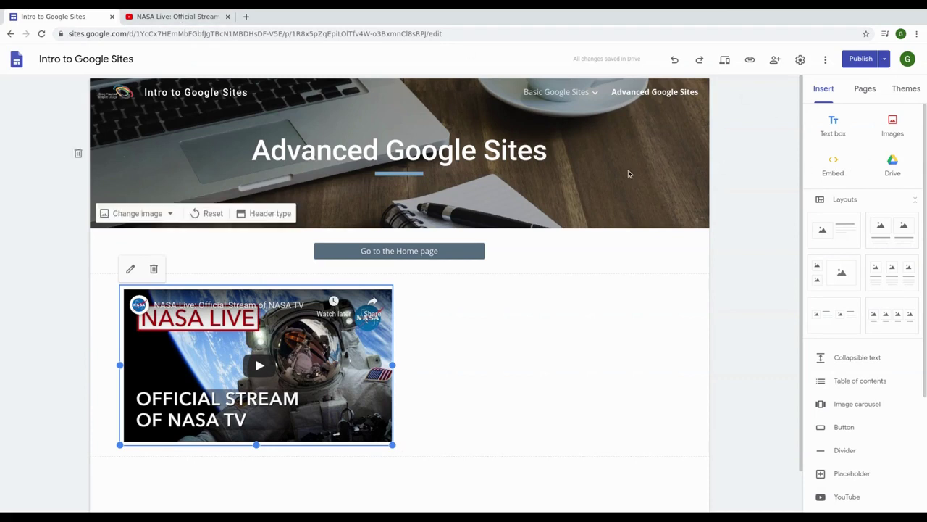
# Step: Copy the NASA Live video's YouTube web address from its browser tab
pyautogui.click(832, 167)
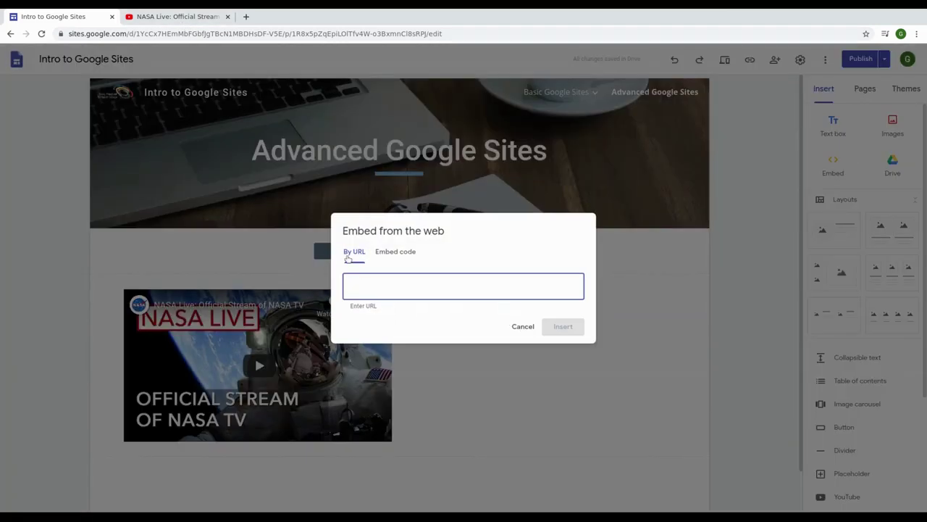
pyautogui.click(523, 326)
pyautogui.click(201, 22)
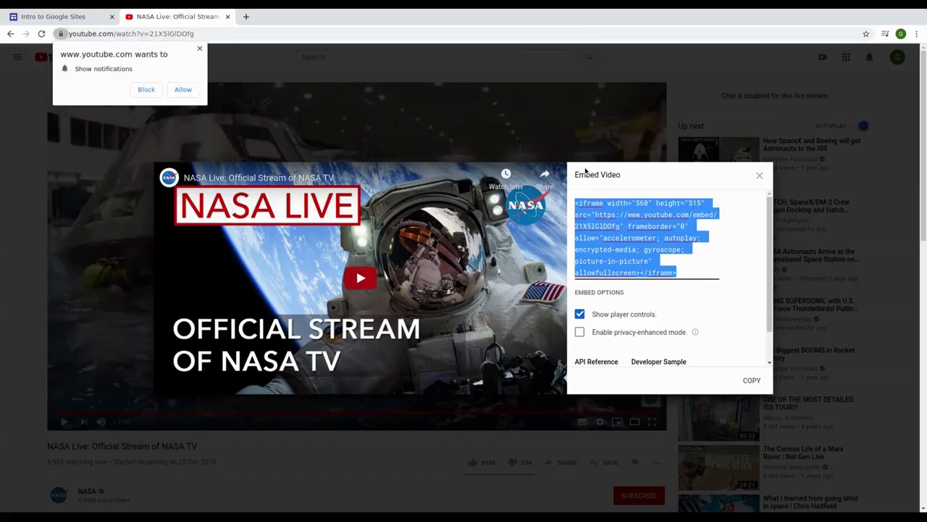
pyautogui.click(758, 175)
pyautogui.click(174, 34)
pyautogui.hotkey('ctrl', 'c')
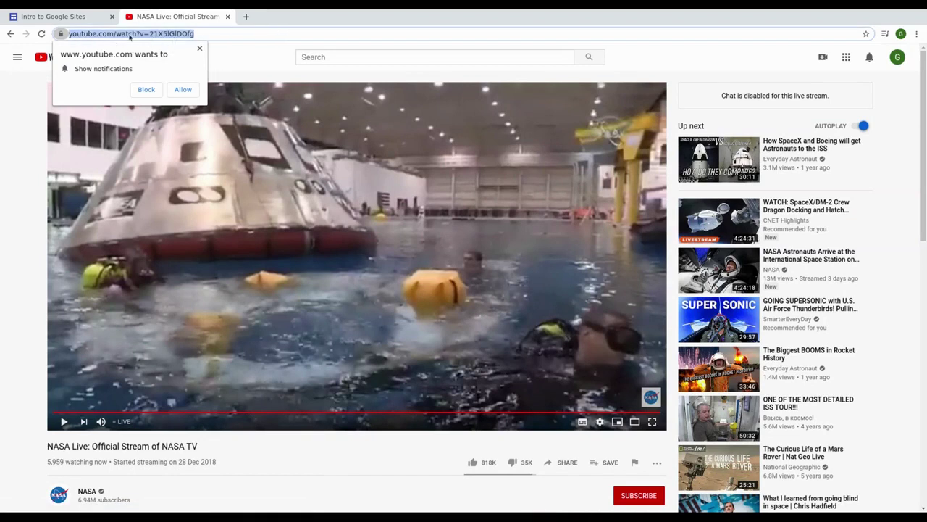
pyautogui.click(89, 18)
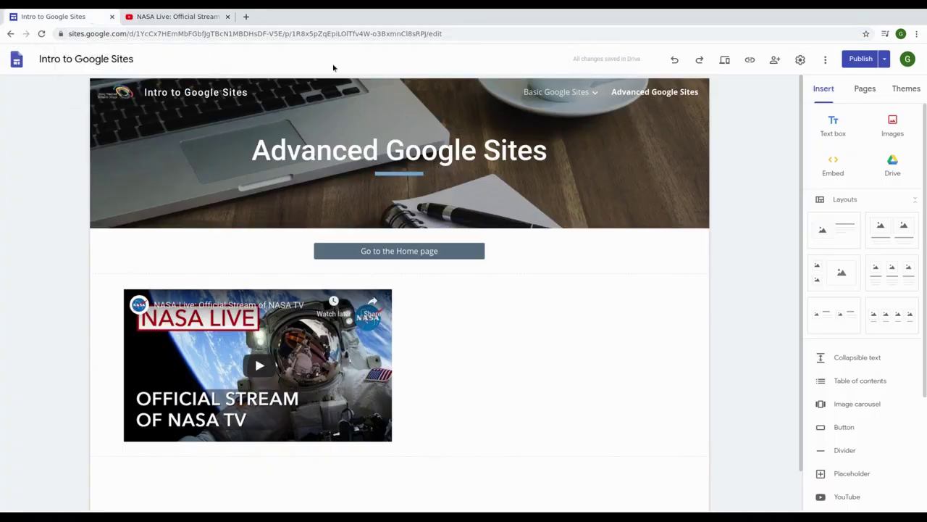
# Step: Embed the video by its URL below the first one and resize it to match
pyautogui.click(836, 161)
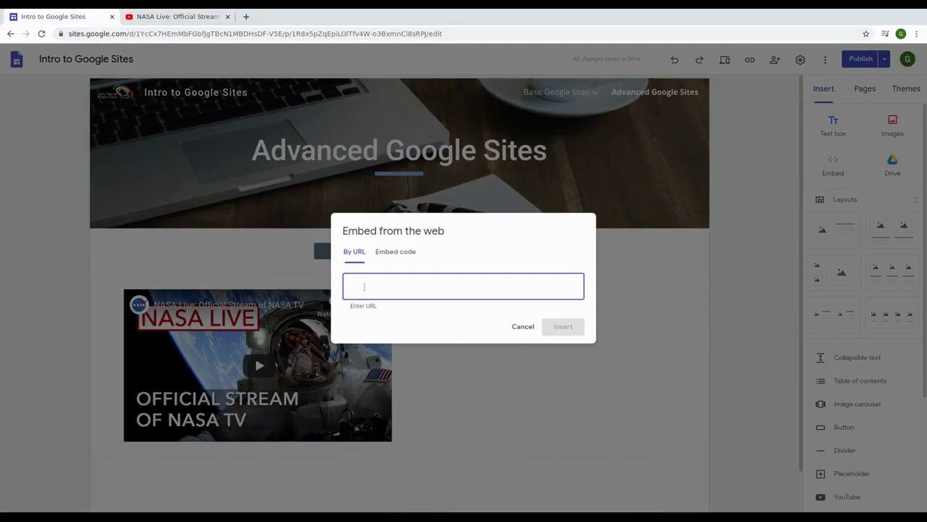
pyautogui.hotkey('ctrl', 'v')
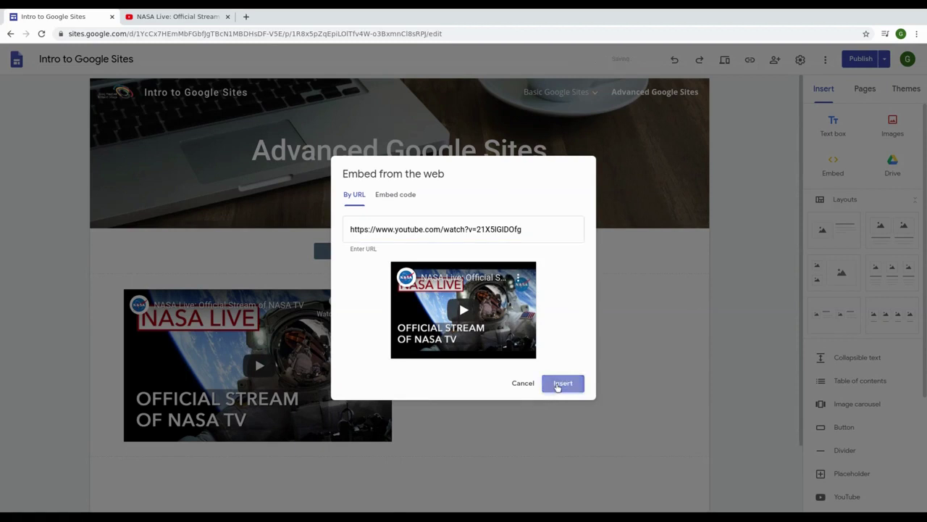
pyautogui.click(558, 383)
pyautogui.moveTo(392, 399); pyautogui.dragTo(663, 413)
pyautogui.moveTo(664, 487); pyautogui.dragTo(392, 399)
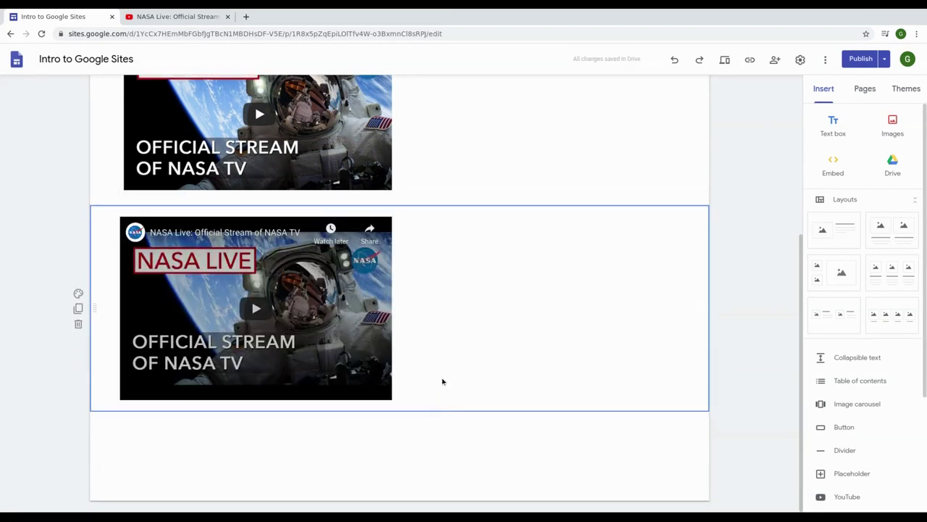
pyautogui.scroll(2, 406, 348)
pyautogui.scroll(1, 405, 244)
pyautogui.scroll(1, 377, 247)
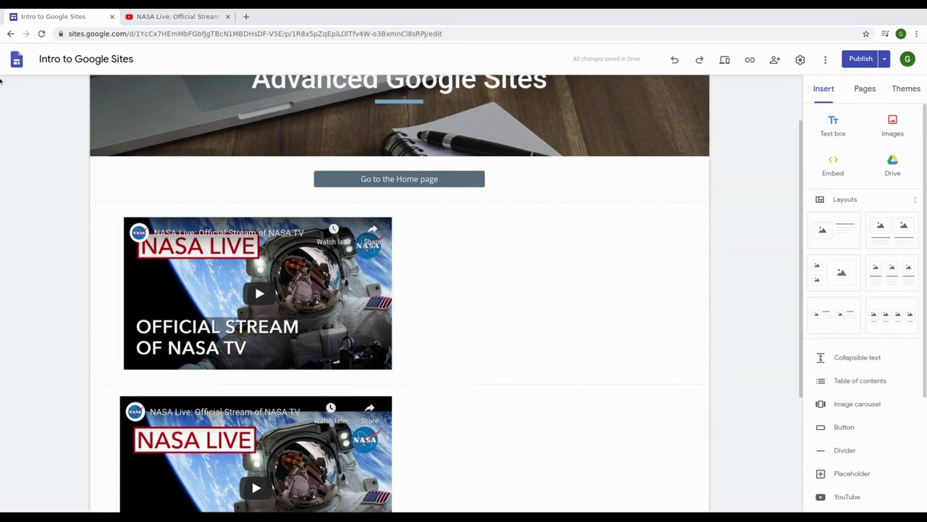
pyautogui.scroll(2, 407, 124)
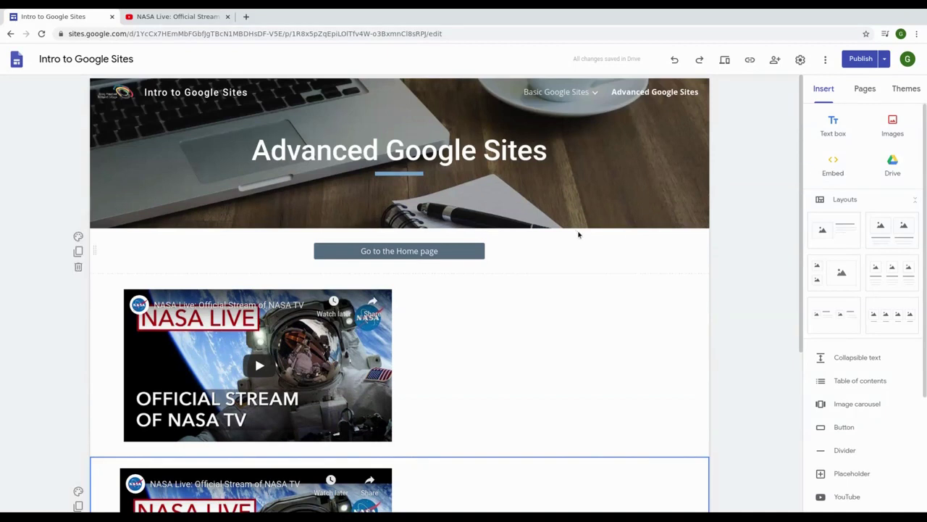
pyautogui.scroll(-3, 578, 234)
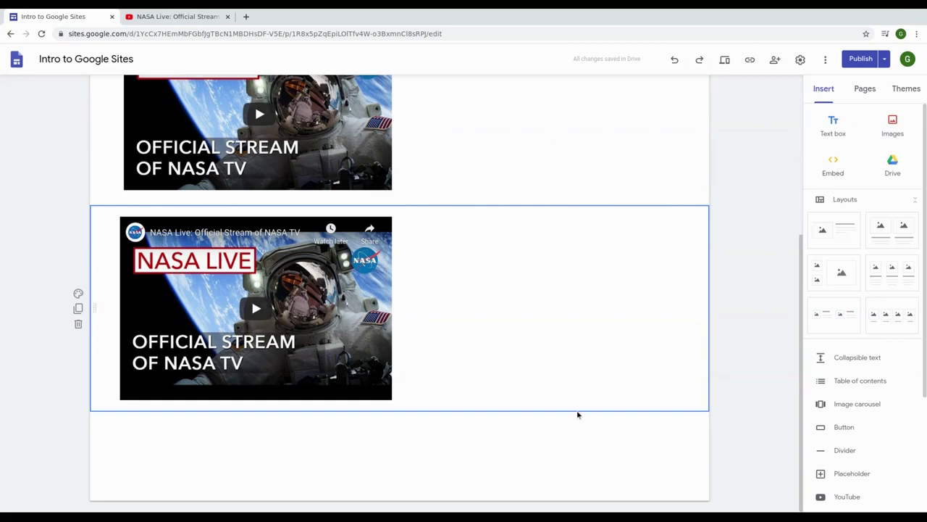
# Step: Embed pasted HTML code showing Hello world! and Goodbye world! on the Advanced page
pyautogui.click(832, 166)
pyautogui.click(415, 253)
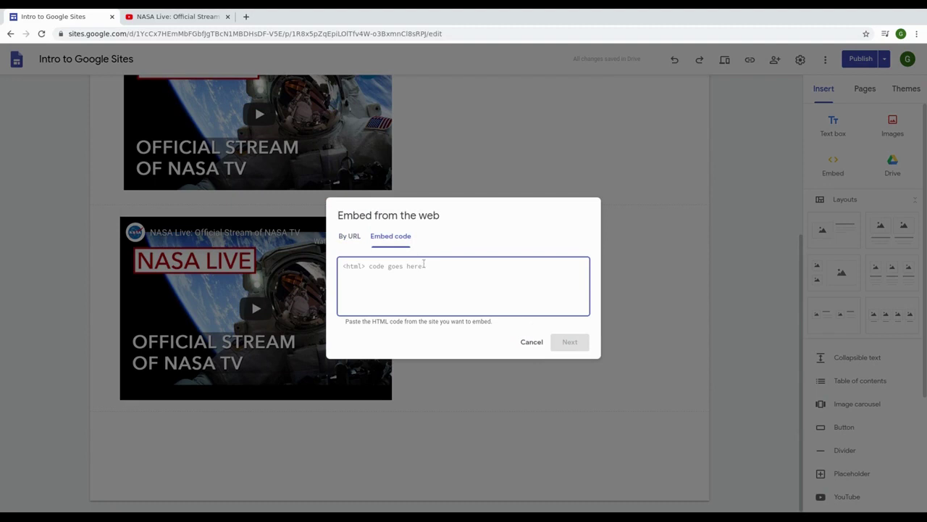
pyautogui.write('<p>Hello world!</p><br><p>Goodbye world!</p>')
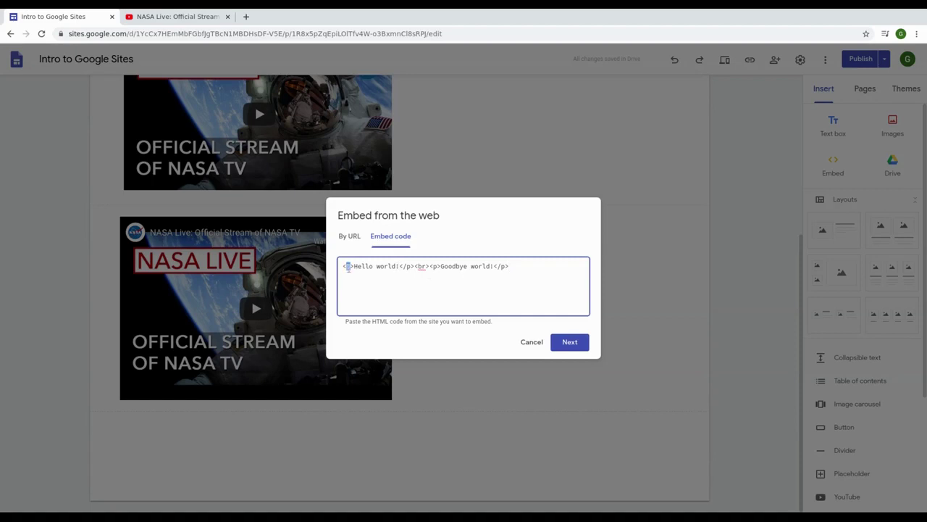
pyautogui.moveTo(399, 266); pyautogui.dragTo(353, 266)
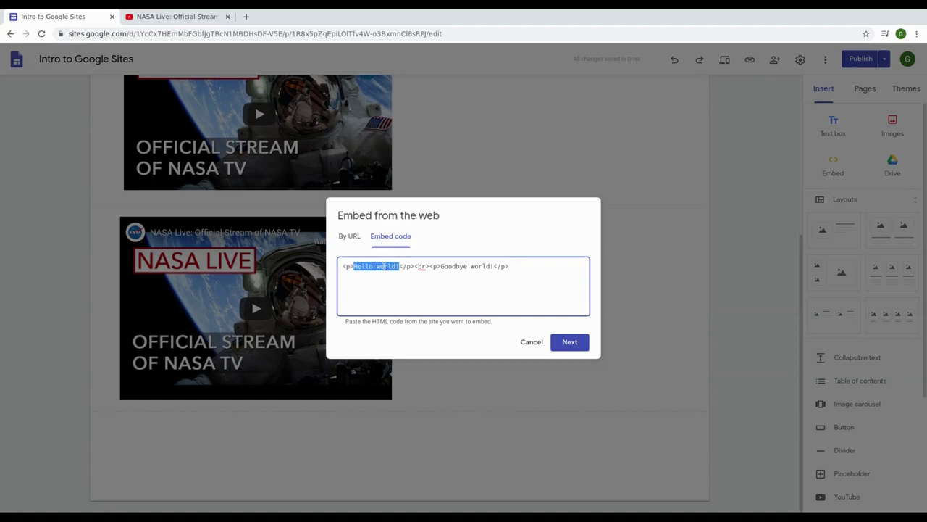
pyautogui.click(414, 266)
pyautogui.moveTo(414, 266); pyautogui.dragTo(496, 266)
pyautogui.click(495, 267)
pyautogui.click(570, 343)
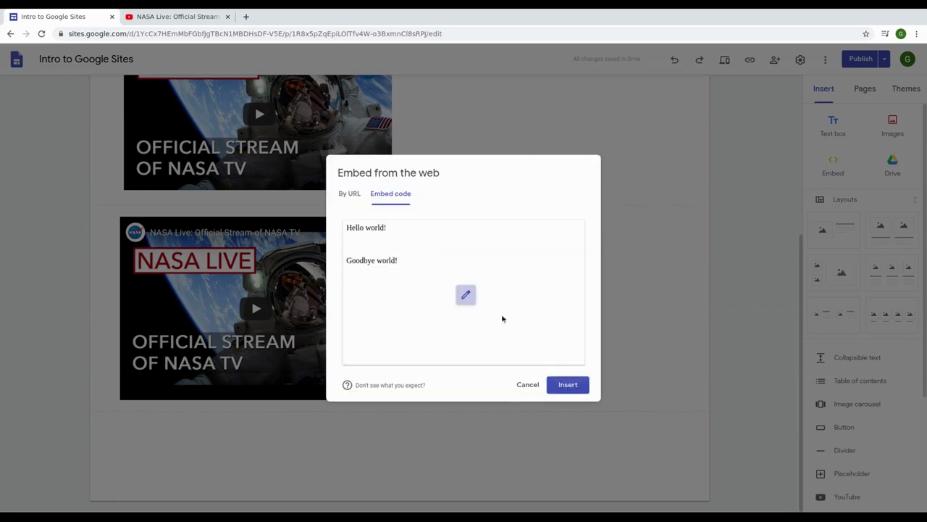
pyautogui.click(567, 384)
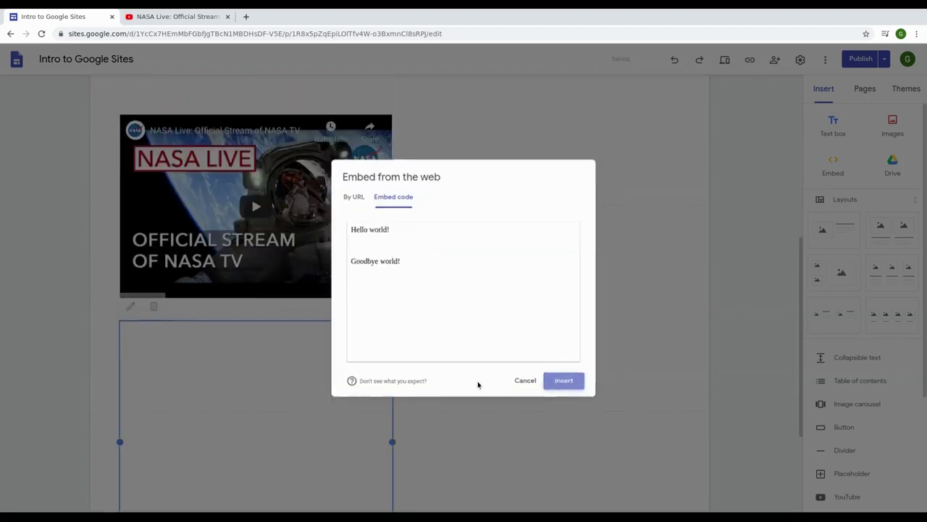
# Step: Drag the HTML box right toward the page centre, then review the page
pyautogui.moveTo(223, 281); pyautogui.dragTo(356, 275)
pyautogui.moveTo(433, 277); pyautogui.dragTo(412, 267)
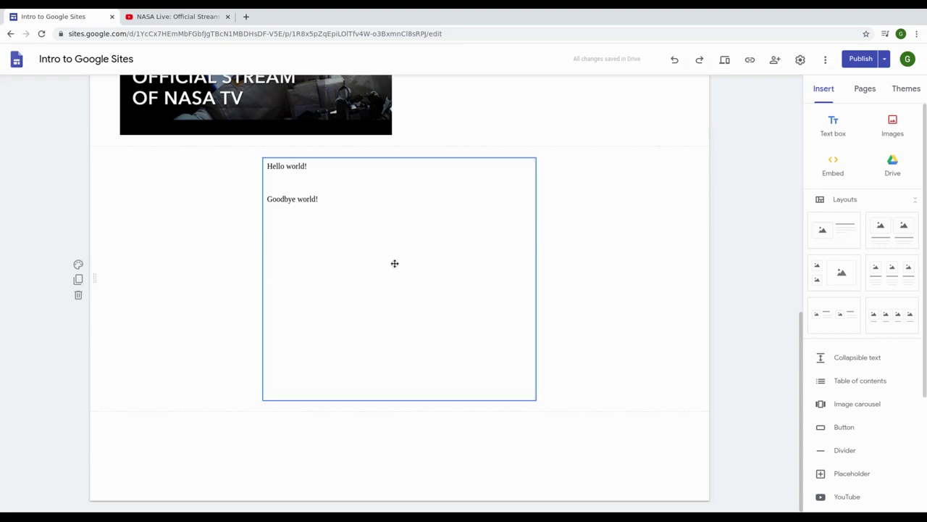
pyautogui.scroll(1, 435, 268)
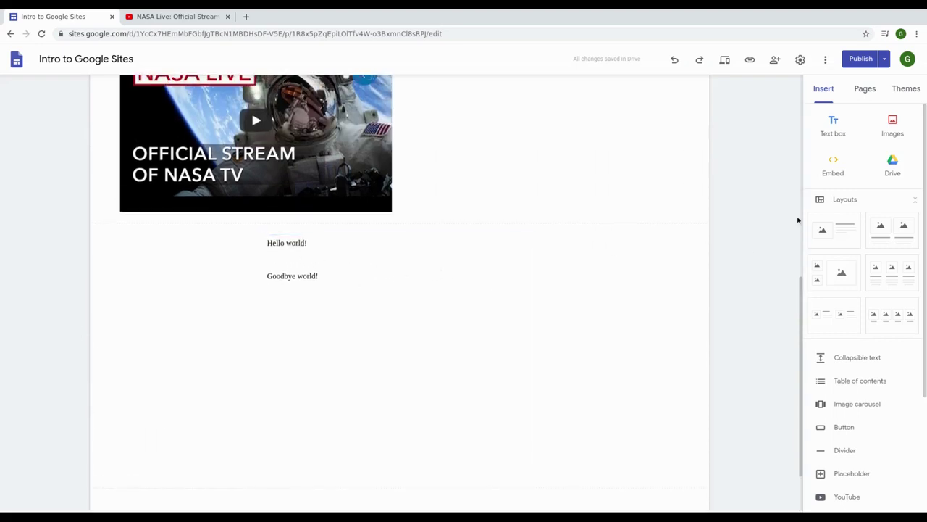
pyautogui.scroll(2, 500, 344)
pyautogui.scroll(2, 499, 345)
pyautogui.scroll(-4, 486, 343)
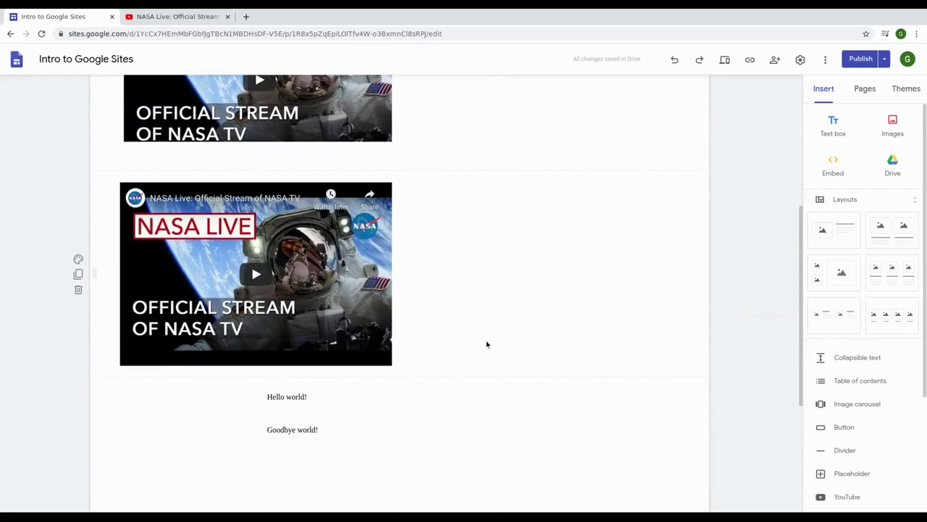
pyautogui.scroll(-1, 449, 342)
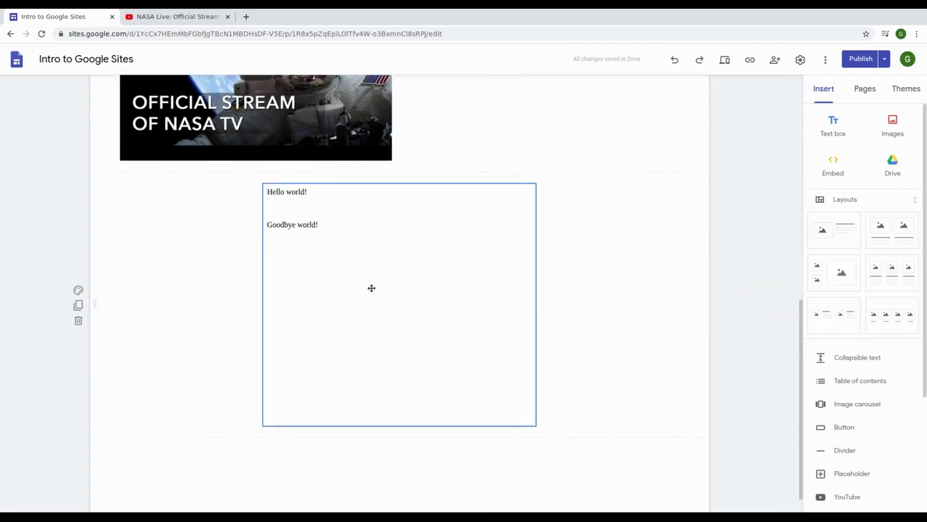
pyautogui.scroll(6, 415, 278)
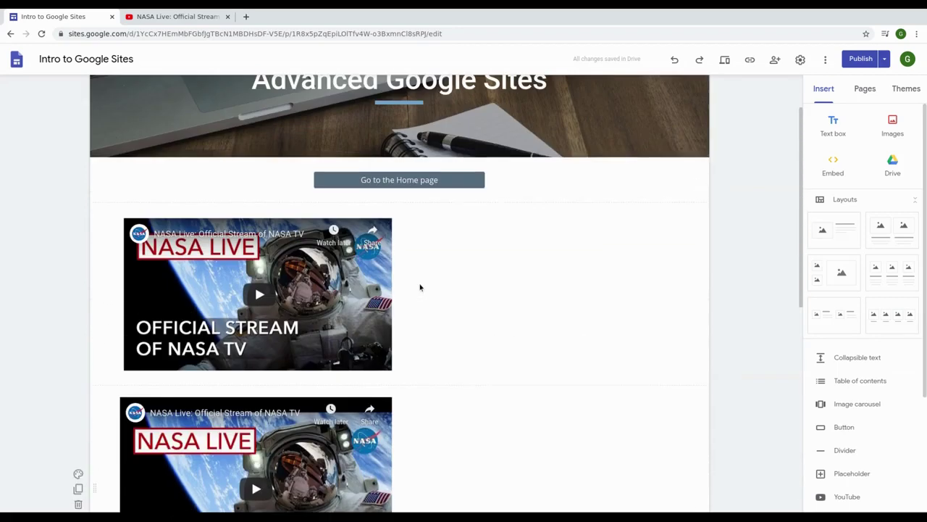
pyautogui.scroll(1, 419, 288)
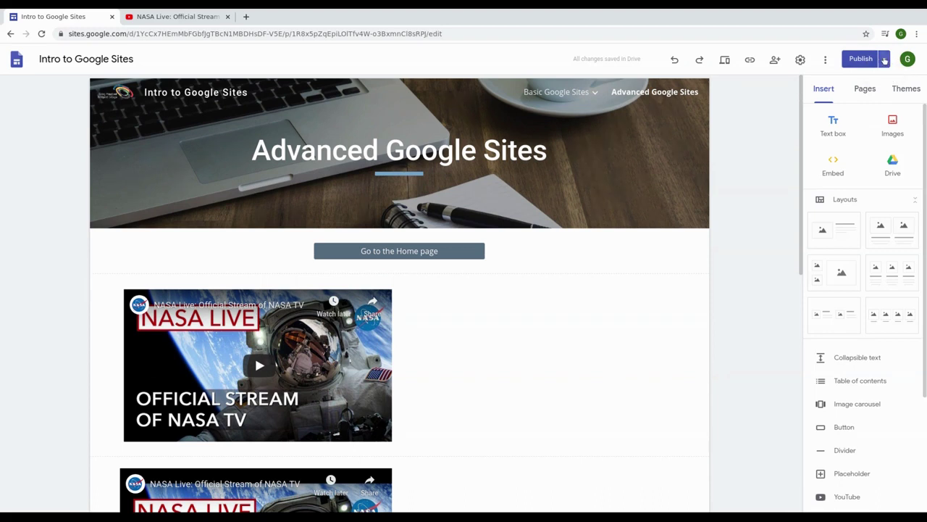
pyautogui.click(884, 61)
pyautogui.press('Escape')
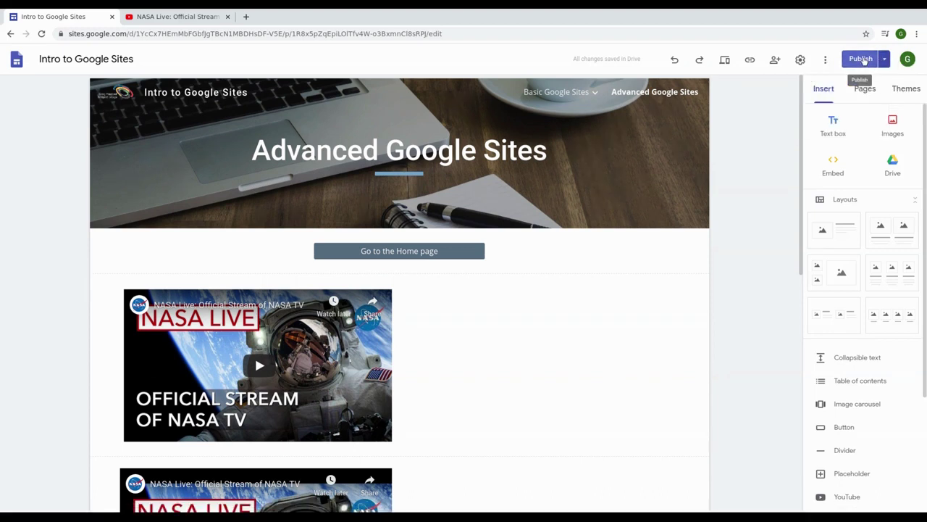
# Step: Review the Draft vs Currently published comparison and publish the site
pyautogui.click(862, 59)
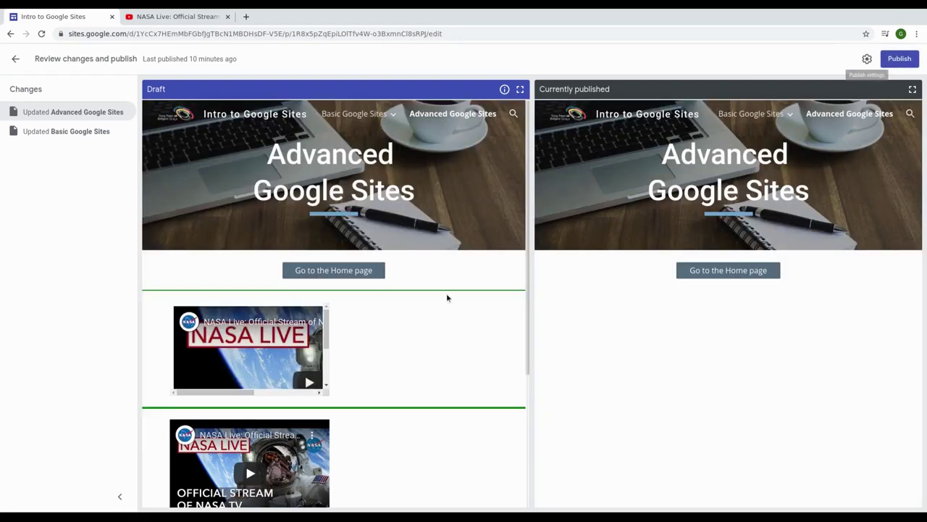
pyautogui.scroll(-5, 447, 297)
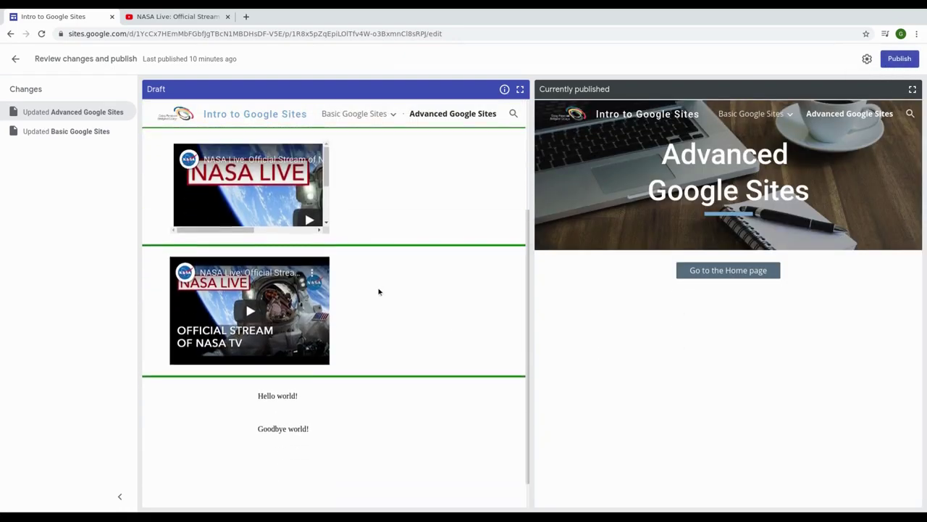
pyautogui.scroll(5, 396, 294)
pyautogui.click(900, 59)
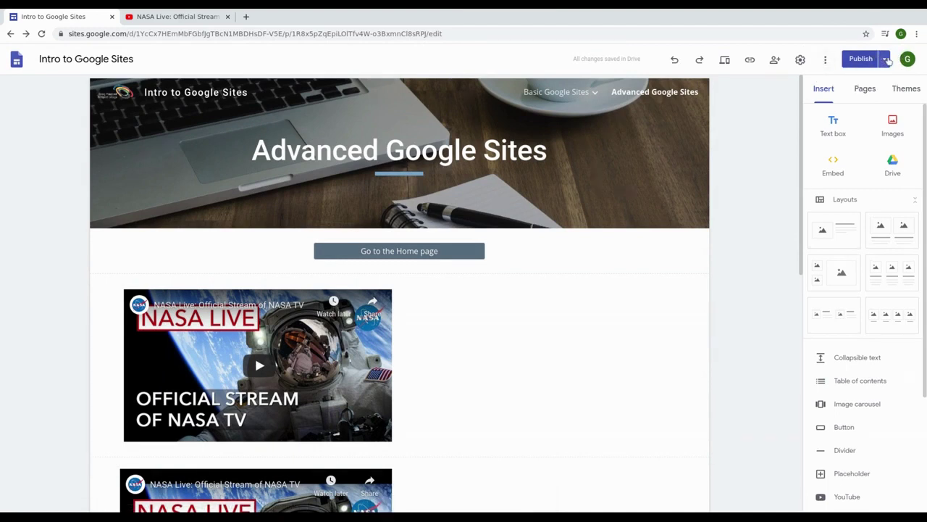
# Step: Open the site's version history and preview the 9:16 PM and 9:32 PM versions
pyautogui.click(824, 61)
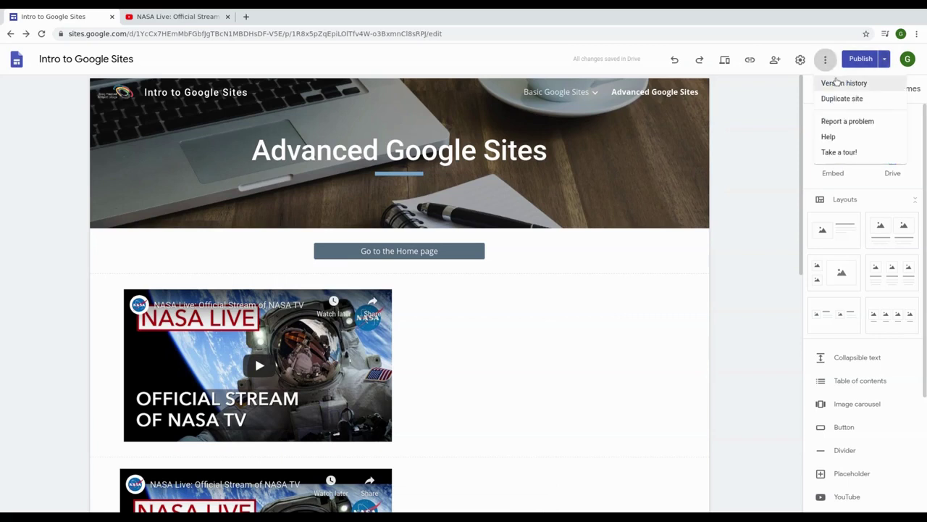
pyautogui.click(884, 86)
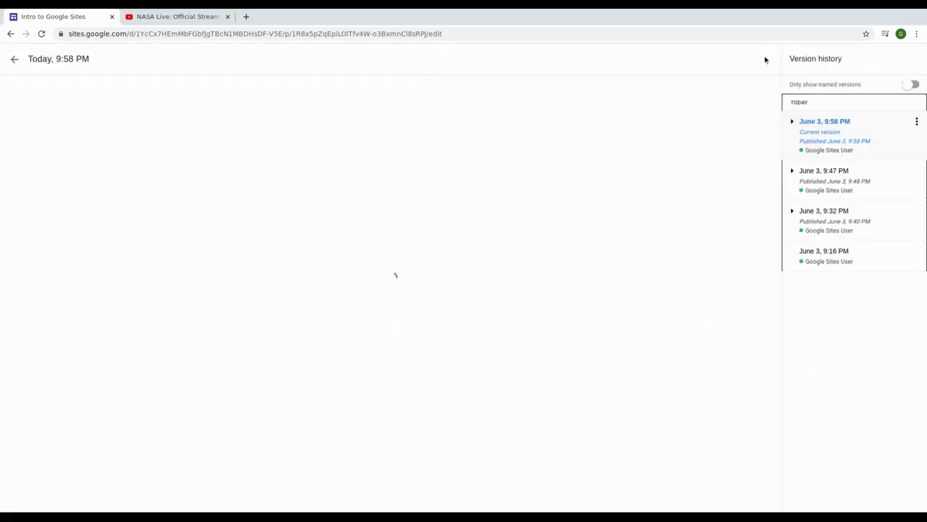
pyautogui.scroll(-2, 660, 205)
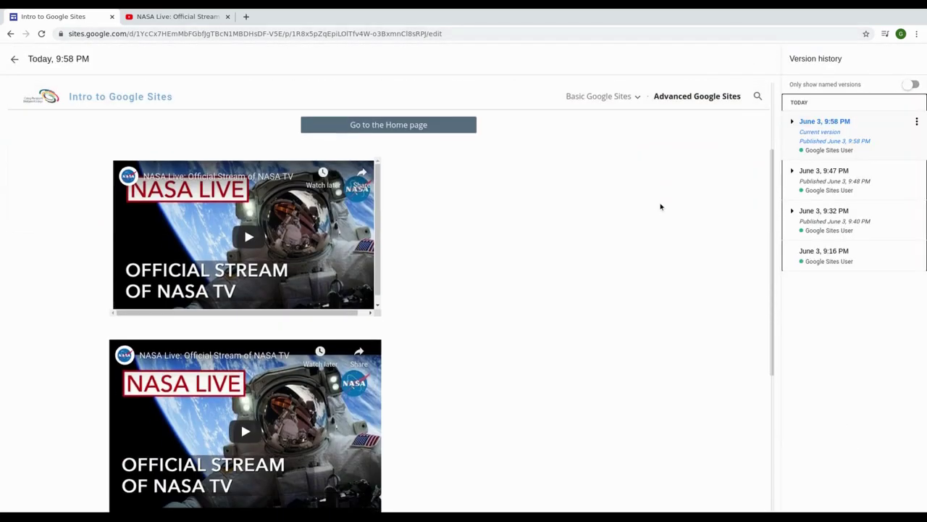
pyautogui.scroll(1, 725, 181)
pyautogui.click(792, 170)
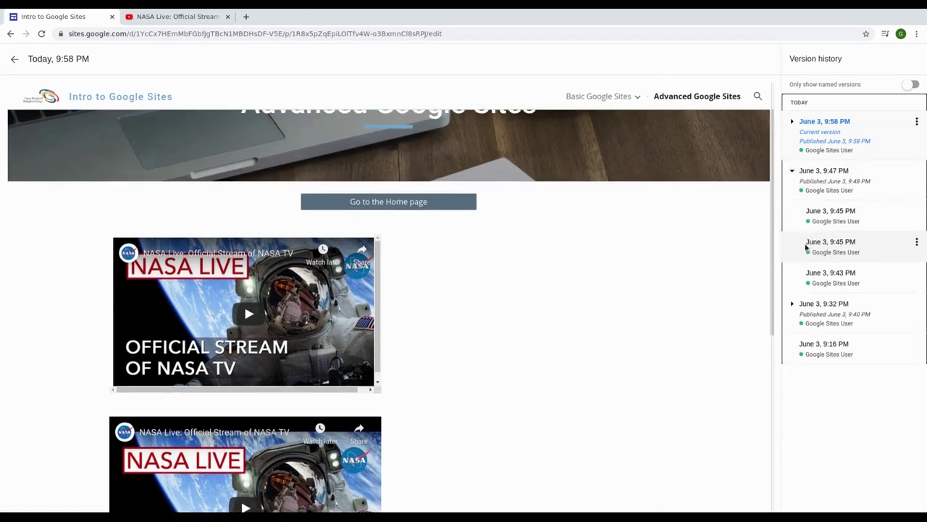
pyautogui.click(808, 349)
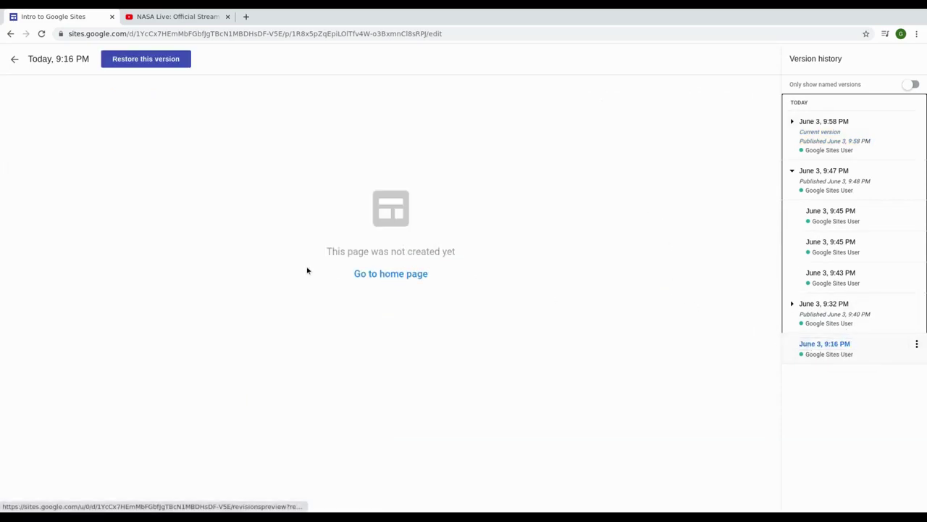
pyautogui.click(803, 343)
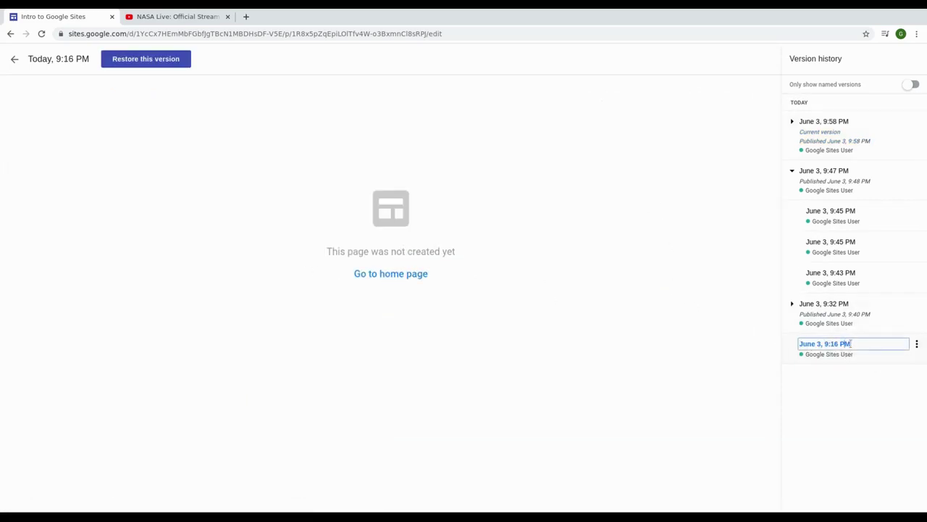
pyautogui.click(831, 309)
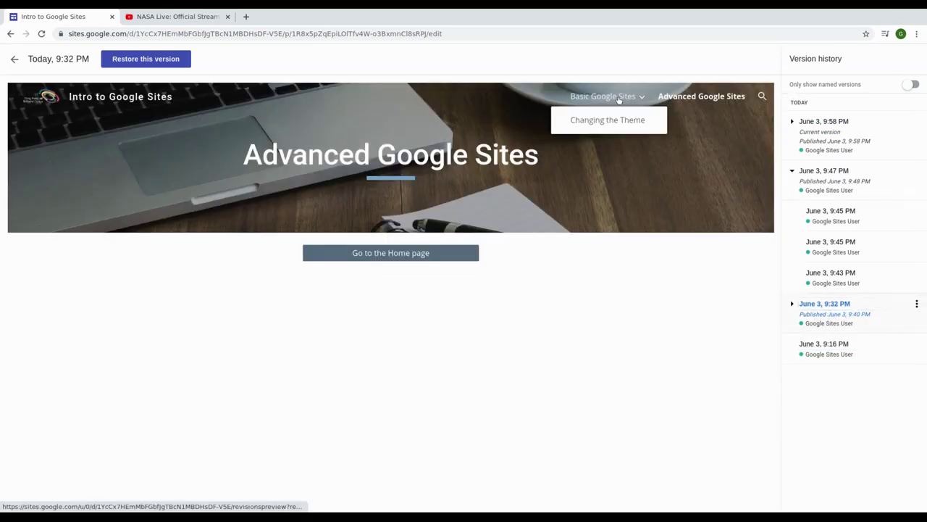
# Step: Preview the 9:20, 9:23 and 9:25 PM versions, ending on the June 3, 9:31 PM version
pyautogui.click(605, 96)
pyautogui.scroll(-1, 636, 328)
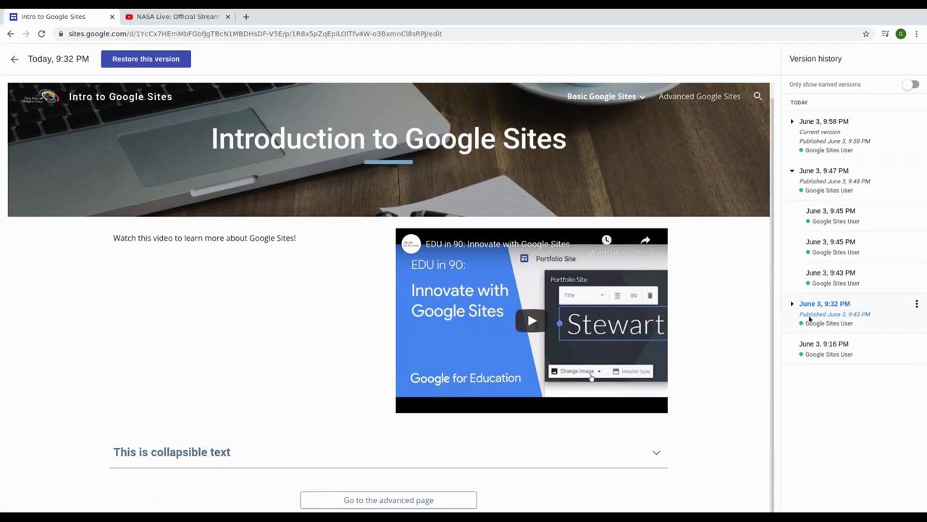
pyautogui.click(830, 318)
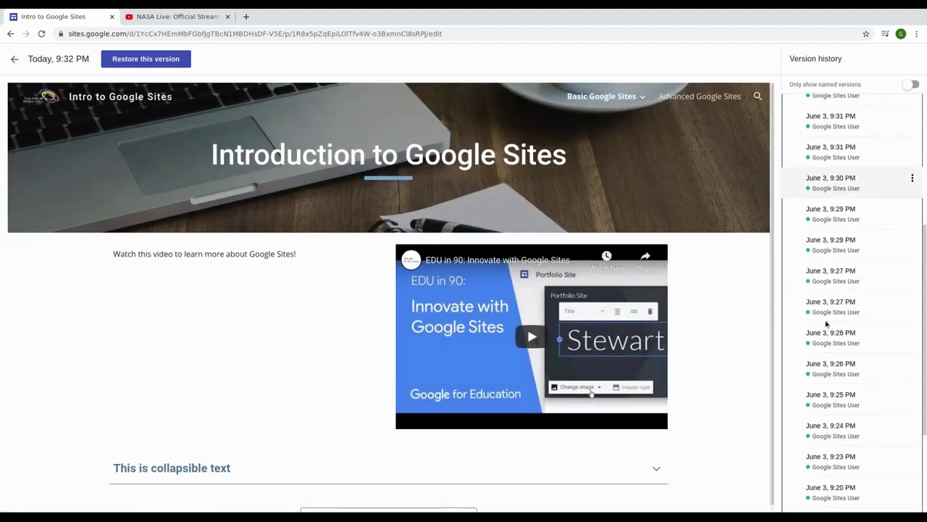
pyautogui.scroll(-5, 829, 325)
pyautogui.click(815, 352)
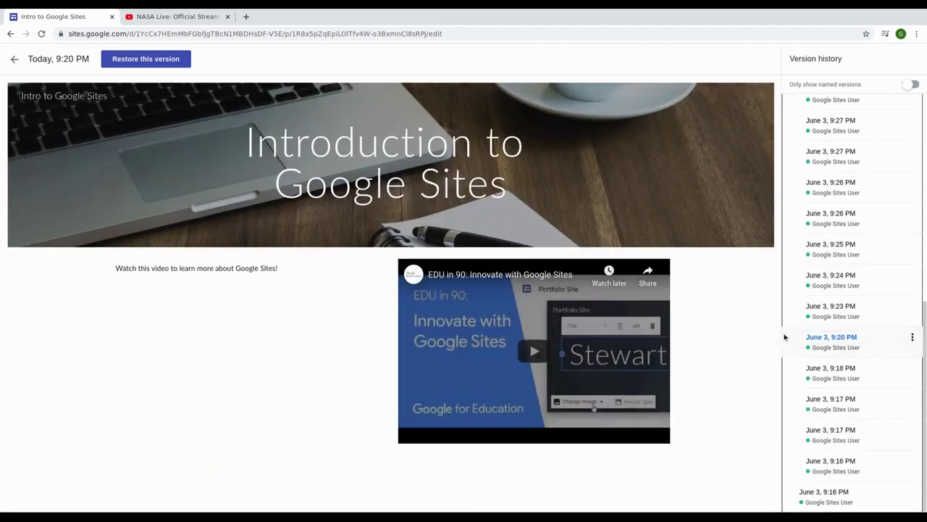
pyautogui.click(831, 305)
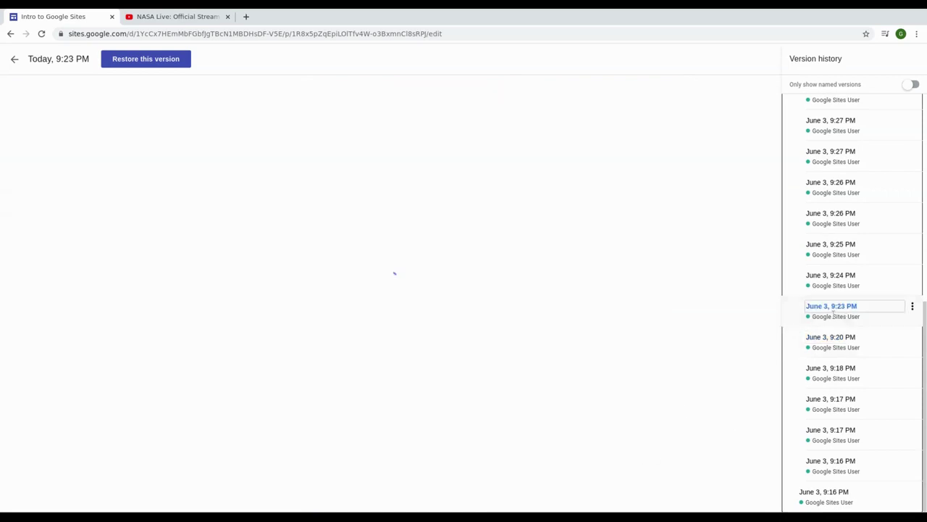
pyautogui.click(840, 245)
pyautogui.scroll(8, 875, 306)
pyautogui.click(841, 345)
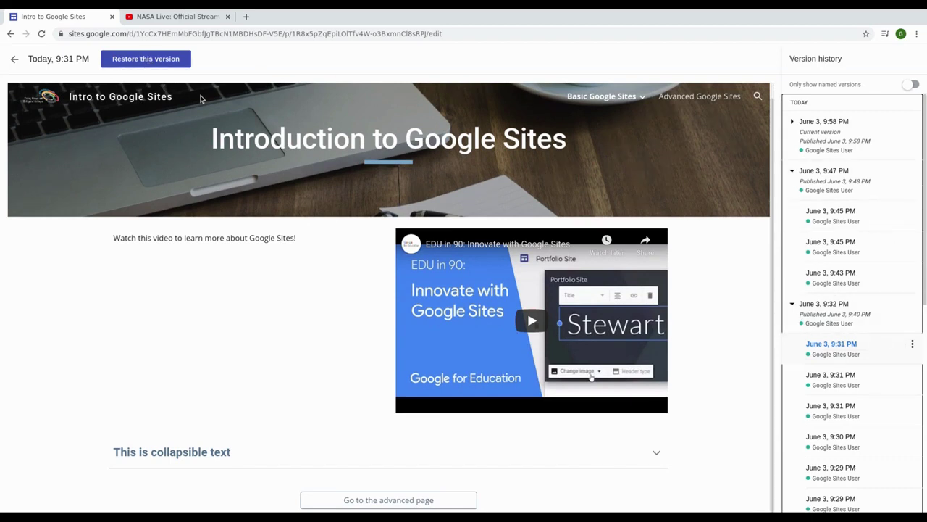
# Step: Restore the 9:31 PM version and open the Introduction to Google Sites page
pyautogui.click(174, 66)
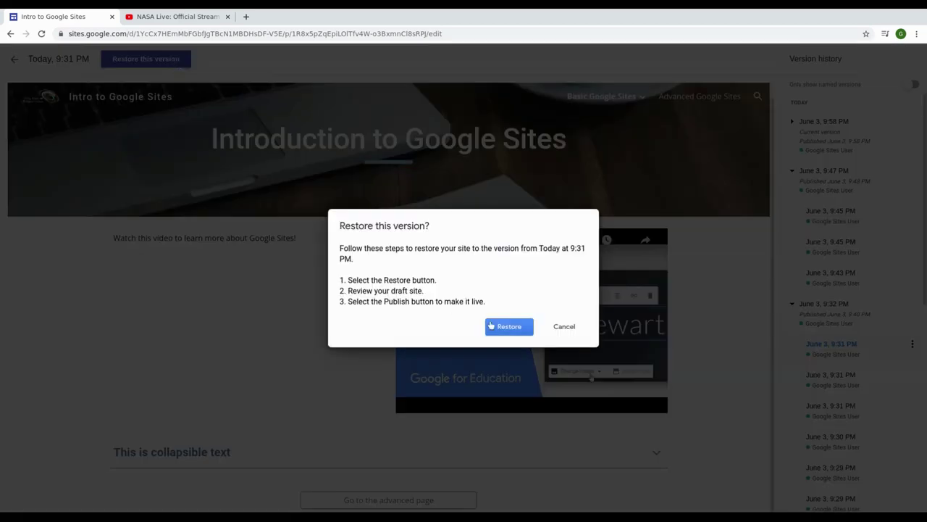
pyautogui.press('Return')
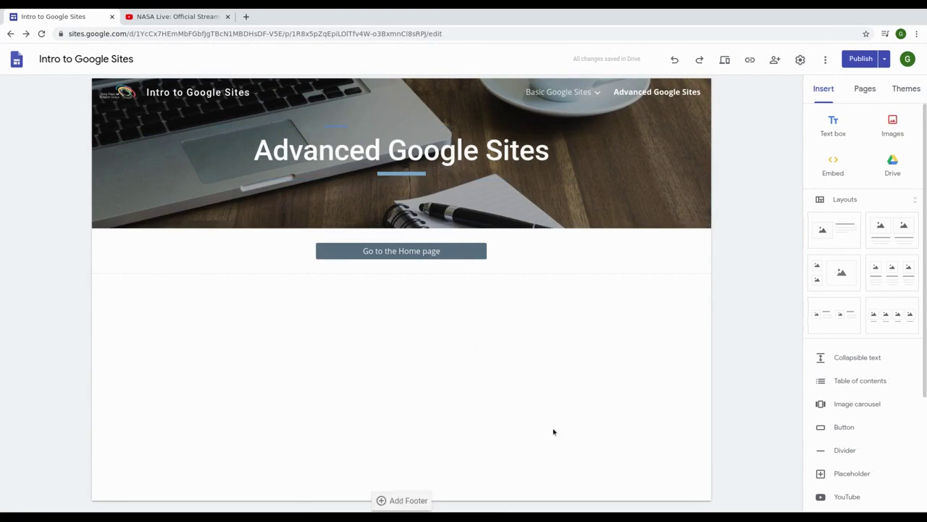
pyautogui.moveTo(589, 93)
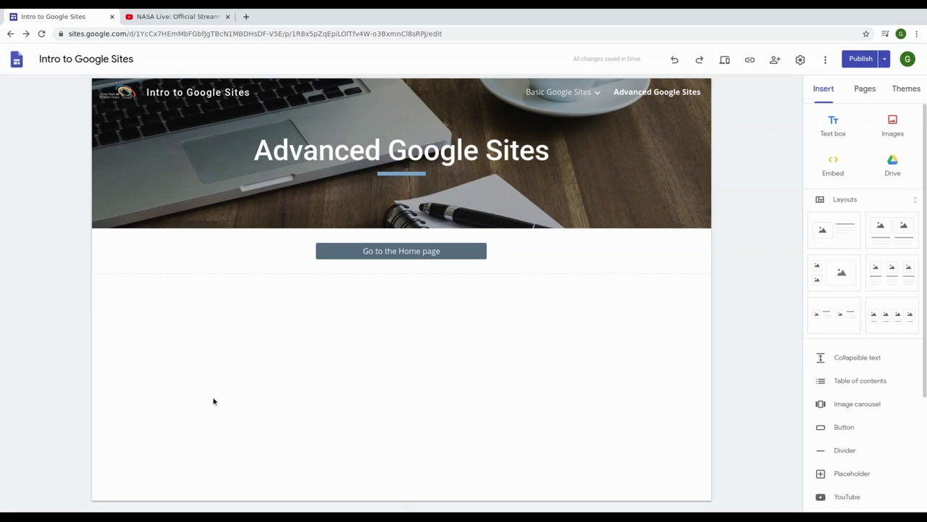
pyautogui.click(571, 97)
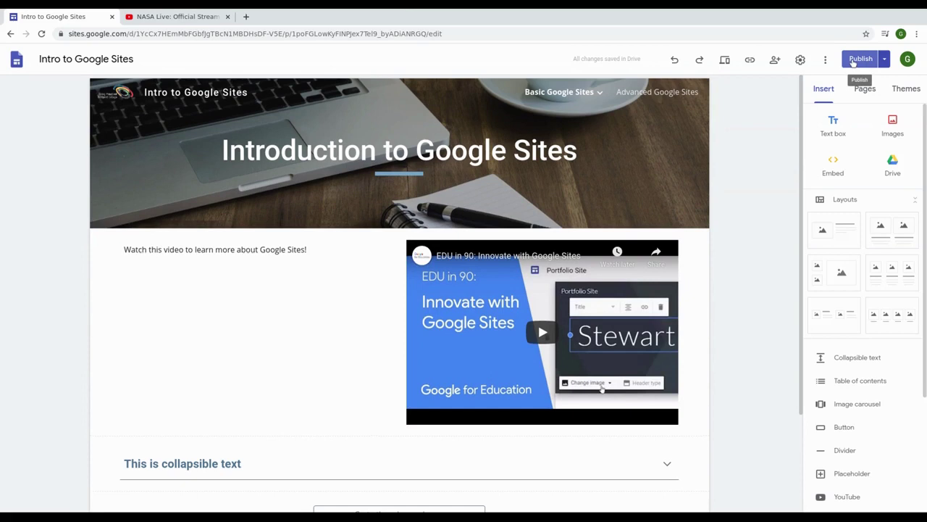
pyautogui.click(826, 59)
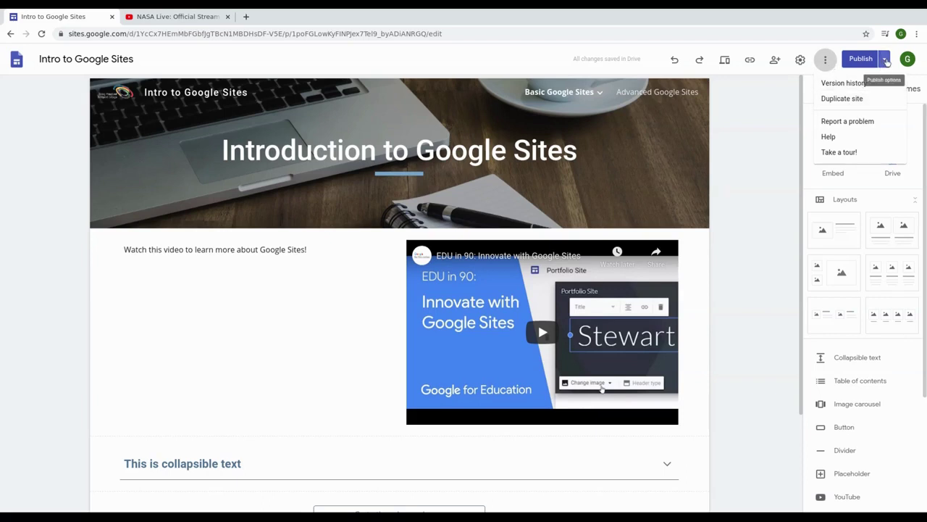
pyautogui.click(885, 59)
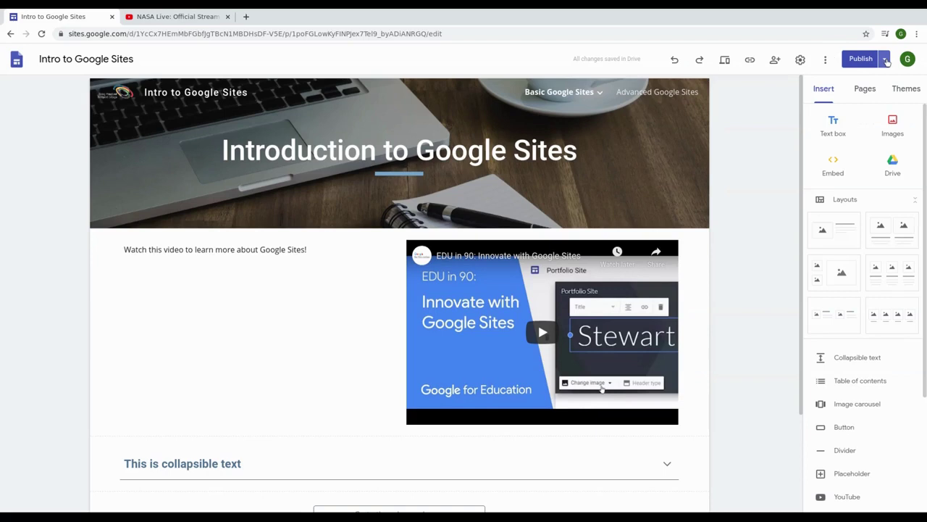
pyautogui.click(885, 59)
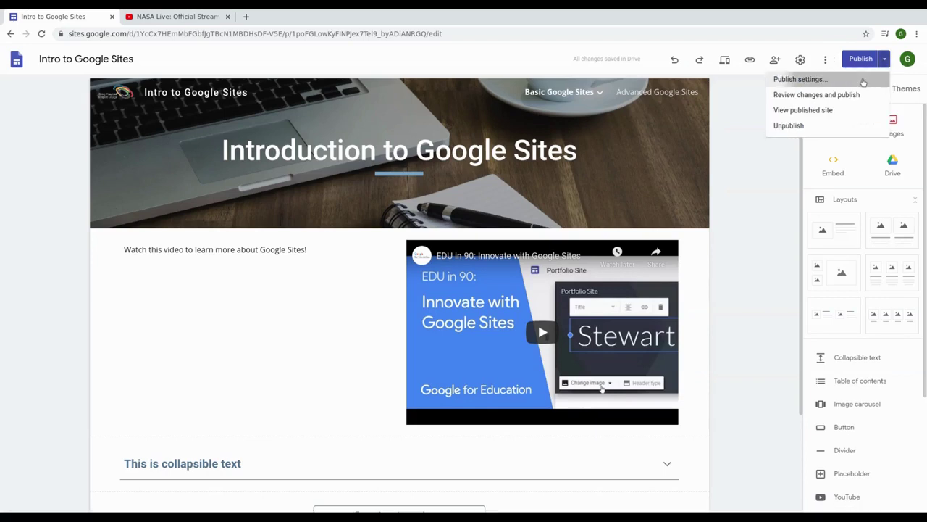
pyautogui.click(795, 80)
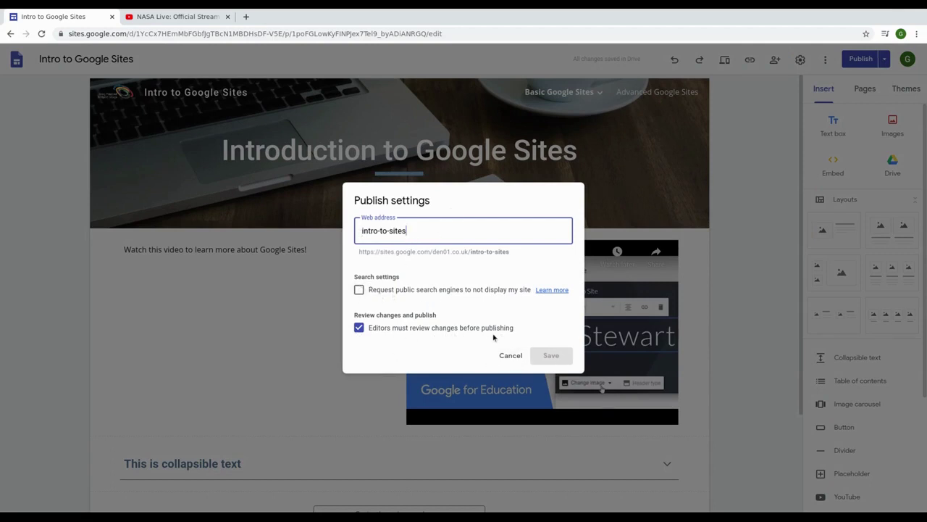
pyautogui.click(511, 356)
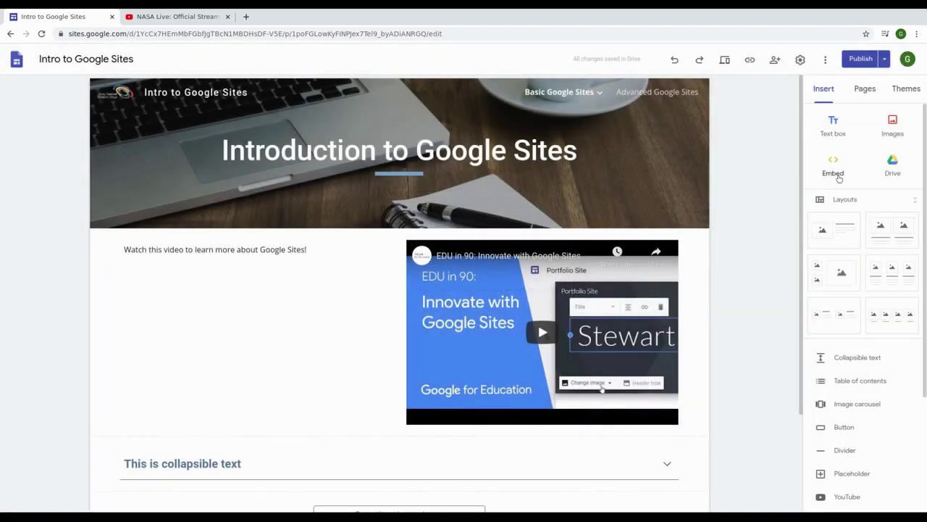
pyautogui.click(885, 59)
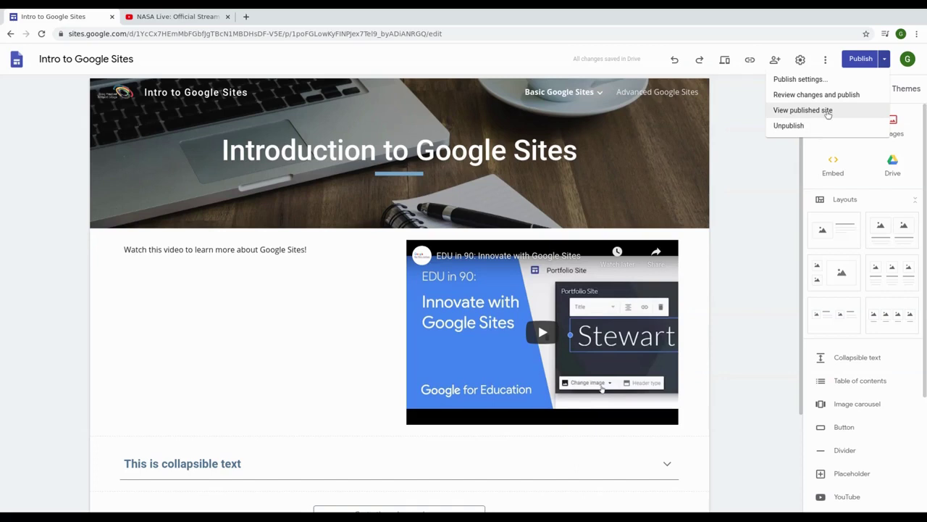
# Step: Confirm there is nothing new to publish and return to the editor
pyautogui.click(863, 60)
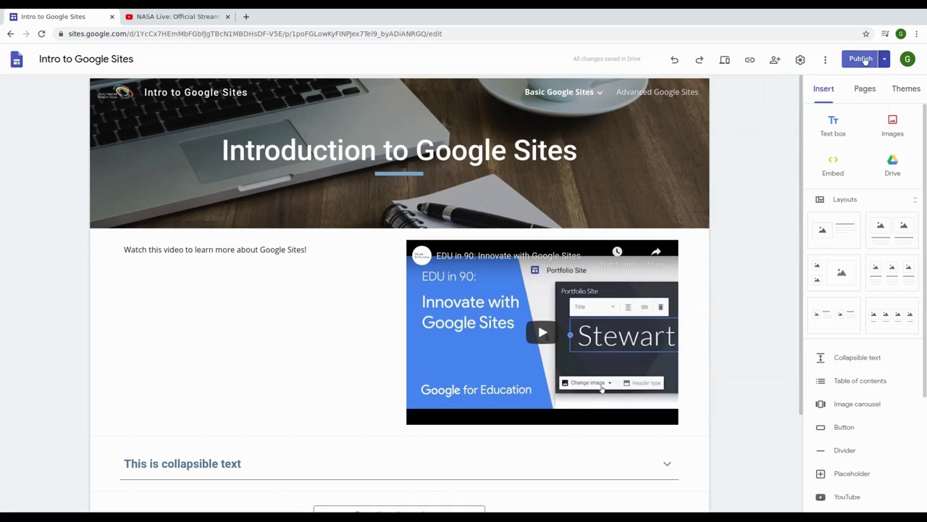
pyautogui.click(862, 59)
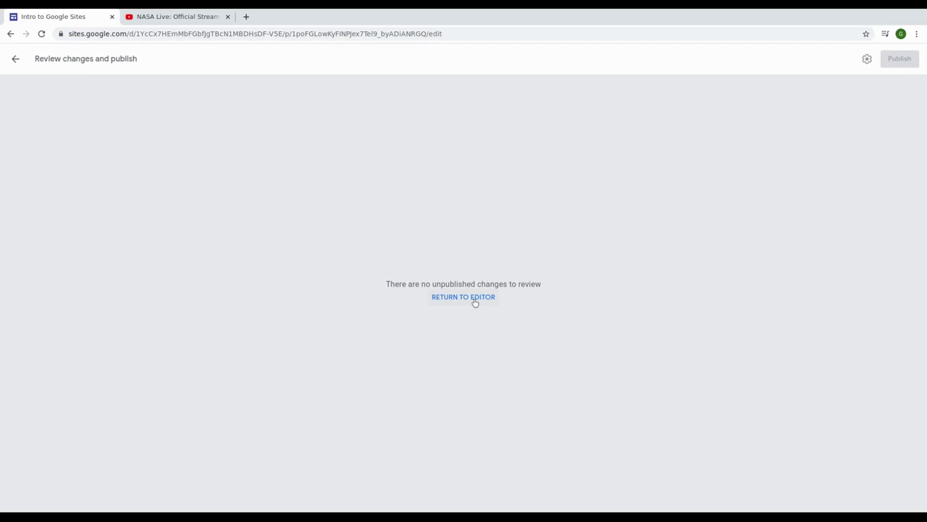
pyautogui.click(475, 302)
# Step: Copy the published site's link to the clipboard
pyautogui.scroll(3, 762, 251)
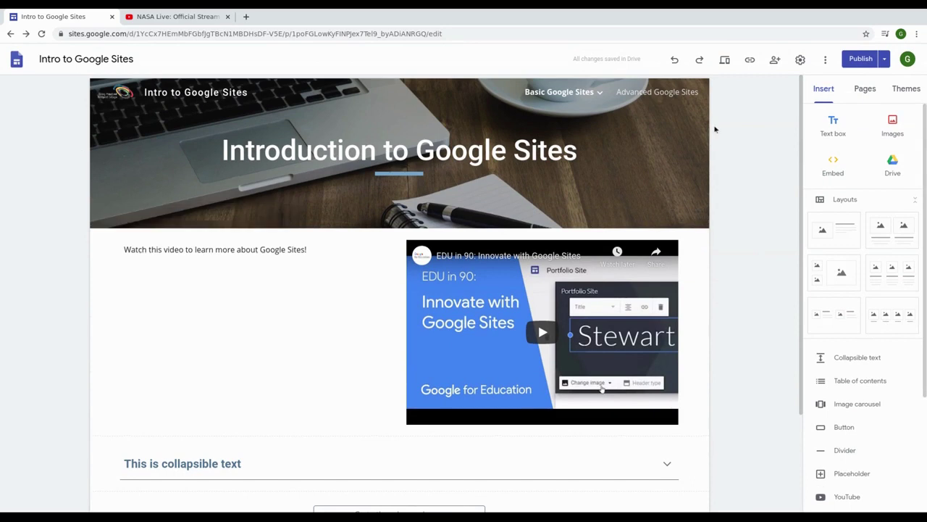
pyautogui.click(750, 61)
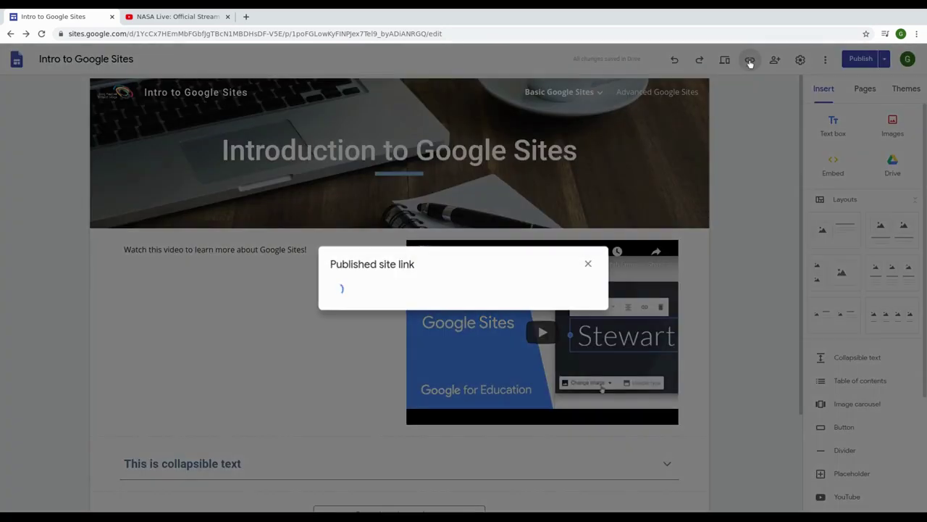
pyautogui.click(572, 283)
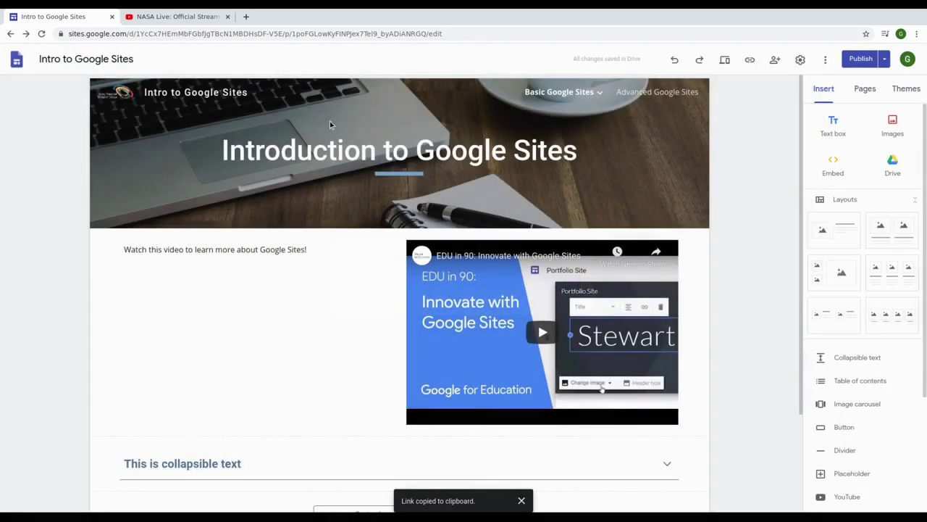
pyautogui.click(209, 20)
# Step: Load the published site in the NASA Live tab from the copied link
pyautogui.click(240, 32)
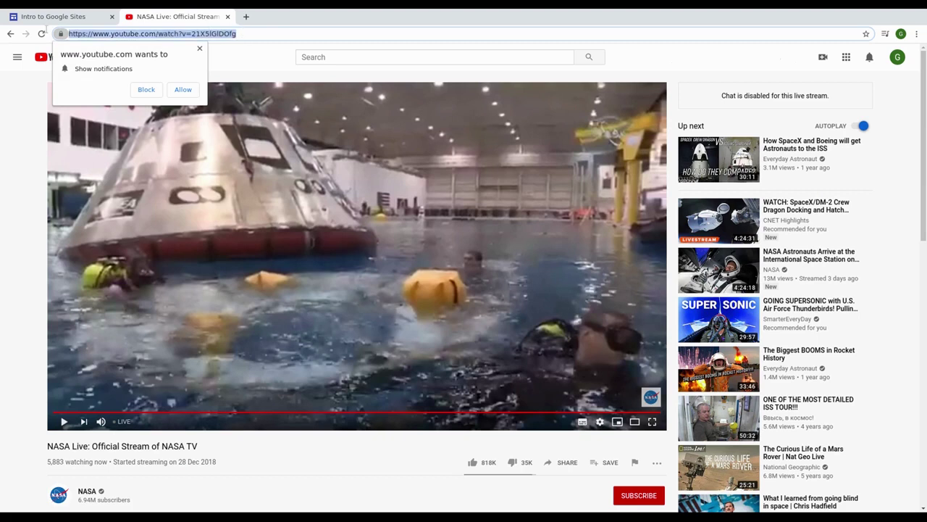
pyautogui.hotkey('ctrl', 'v')
pyautogui.press('Return')
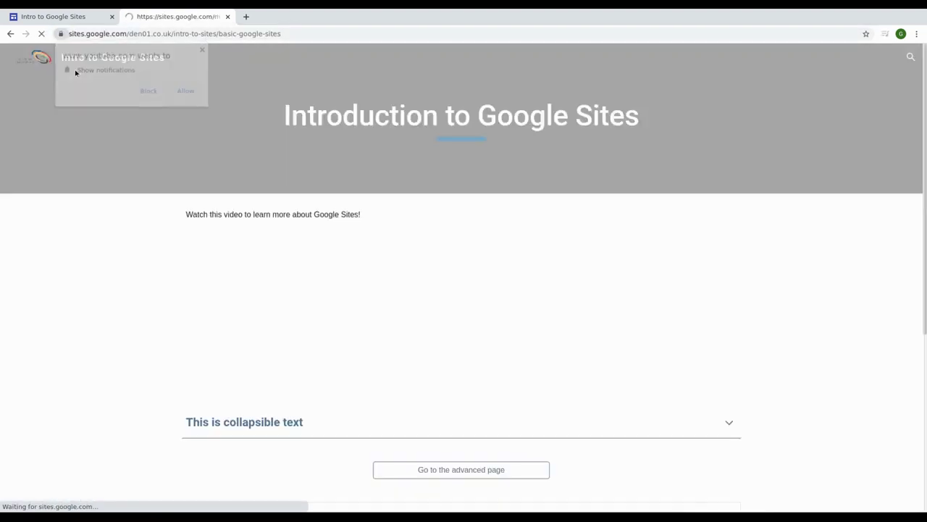
pyautogui.scroll(-5, 447, 326)
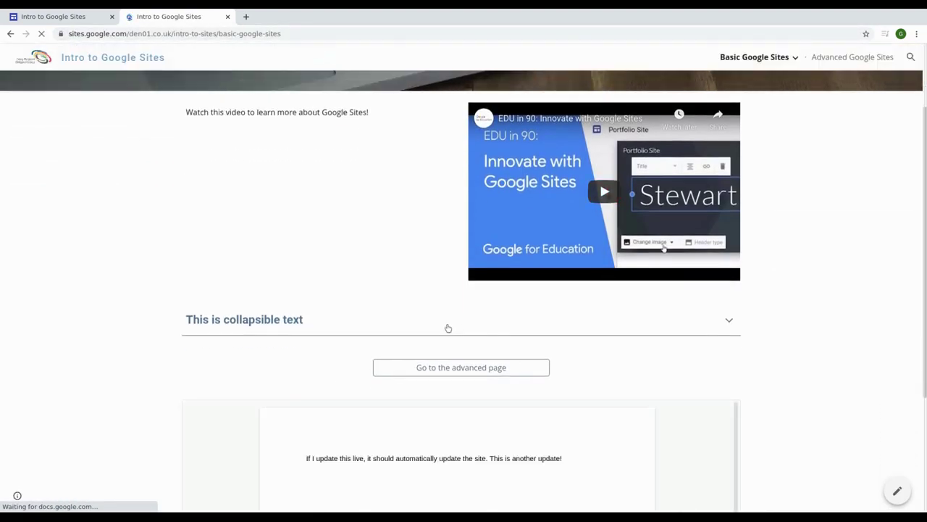
pyautogui.scroll(3, 447, 320)
pyautogui.scroll(2, 446, 320)
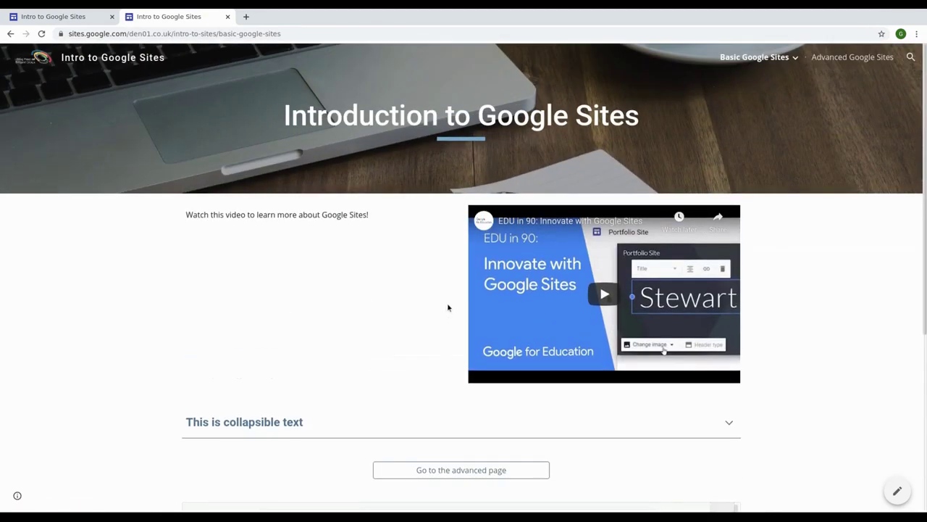
# Step: Visit the live Changing the Theme page, return to Introduction, and close the tab
pyautogui.moveTo(796, 58)
pyautogui.click(789, 82)
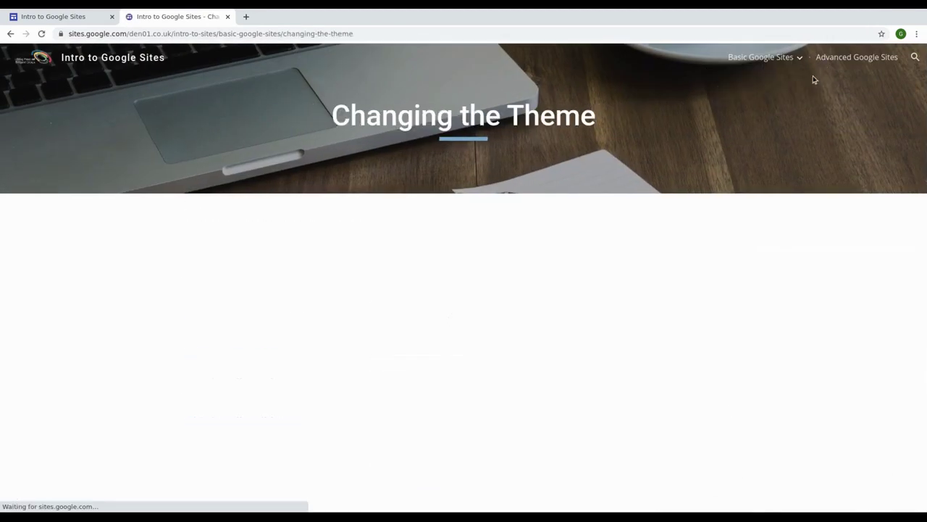
pyautogui.click(768, 61)
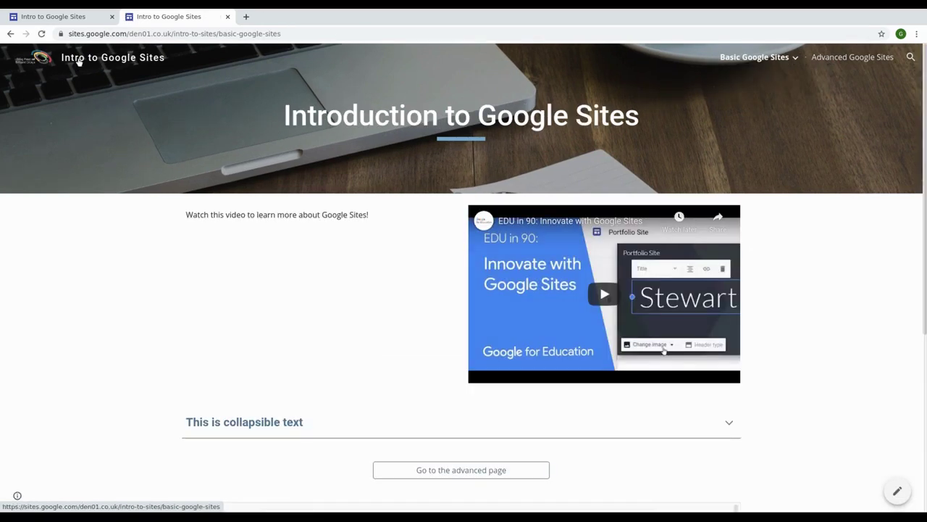
pyautogui.middleClick(166, 17)
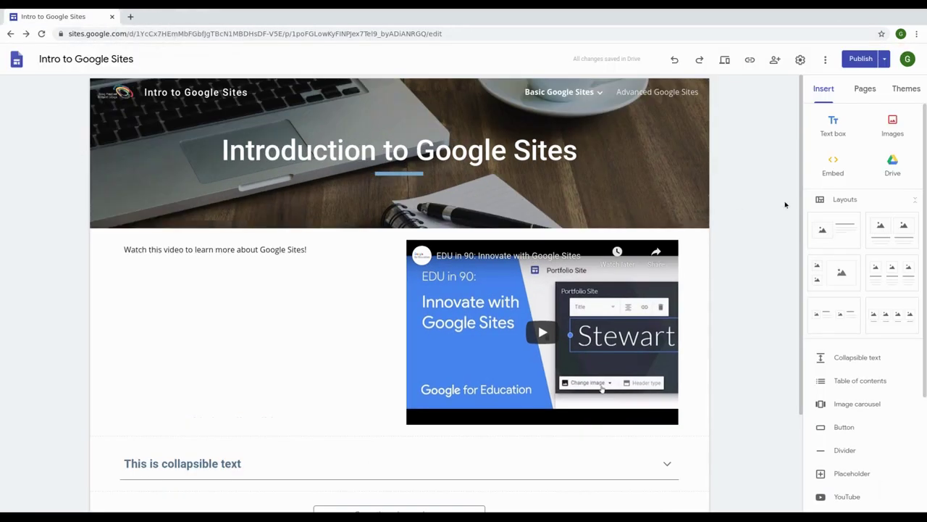